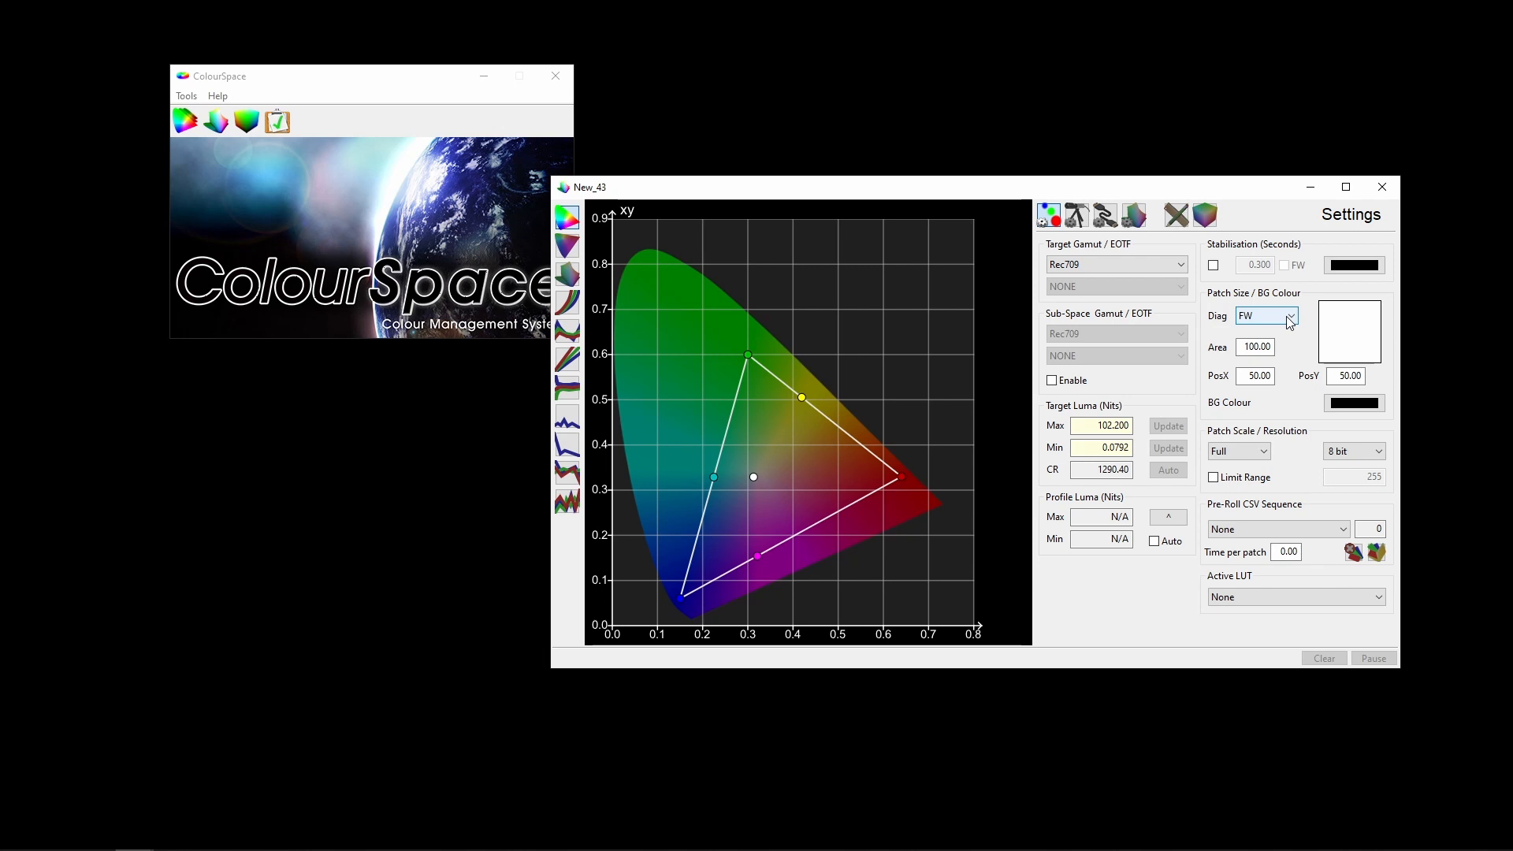
Step: Examine the available patch diagonal sizes and the patch scale choices in the display profile settings
click(1290, 319)
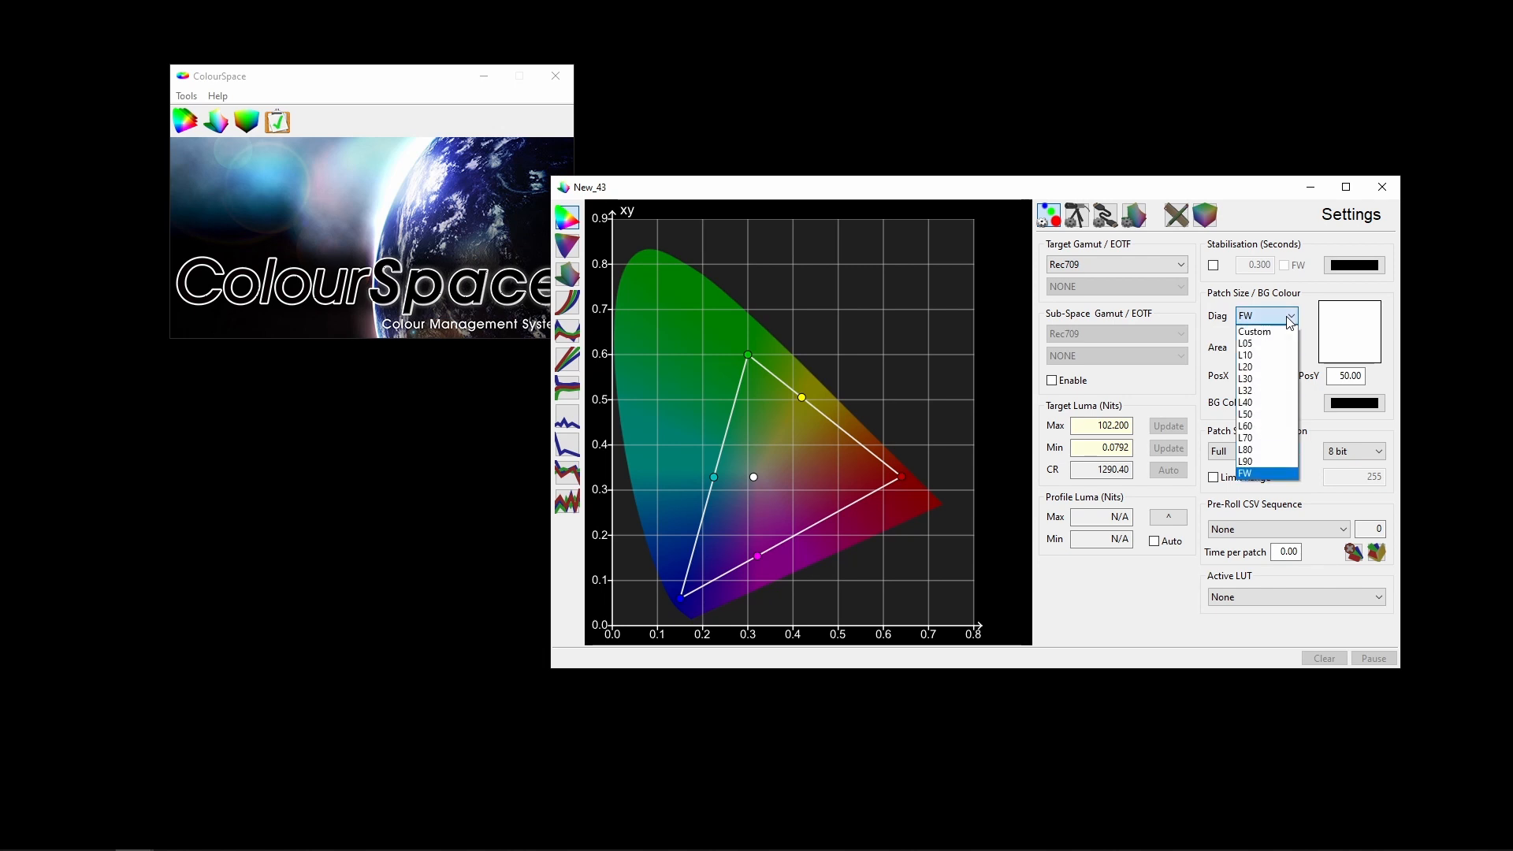
click(1288, 317)
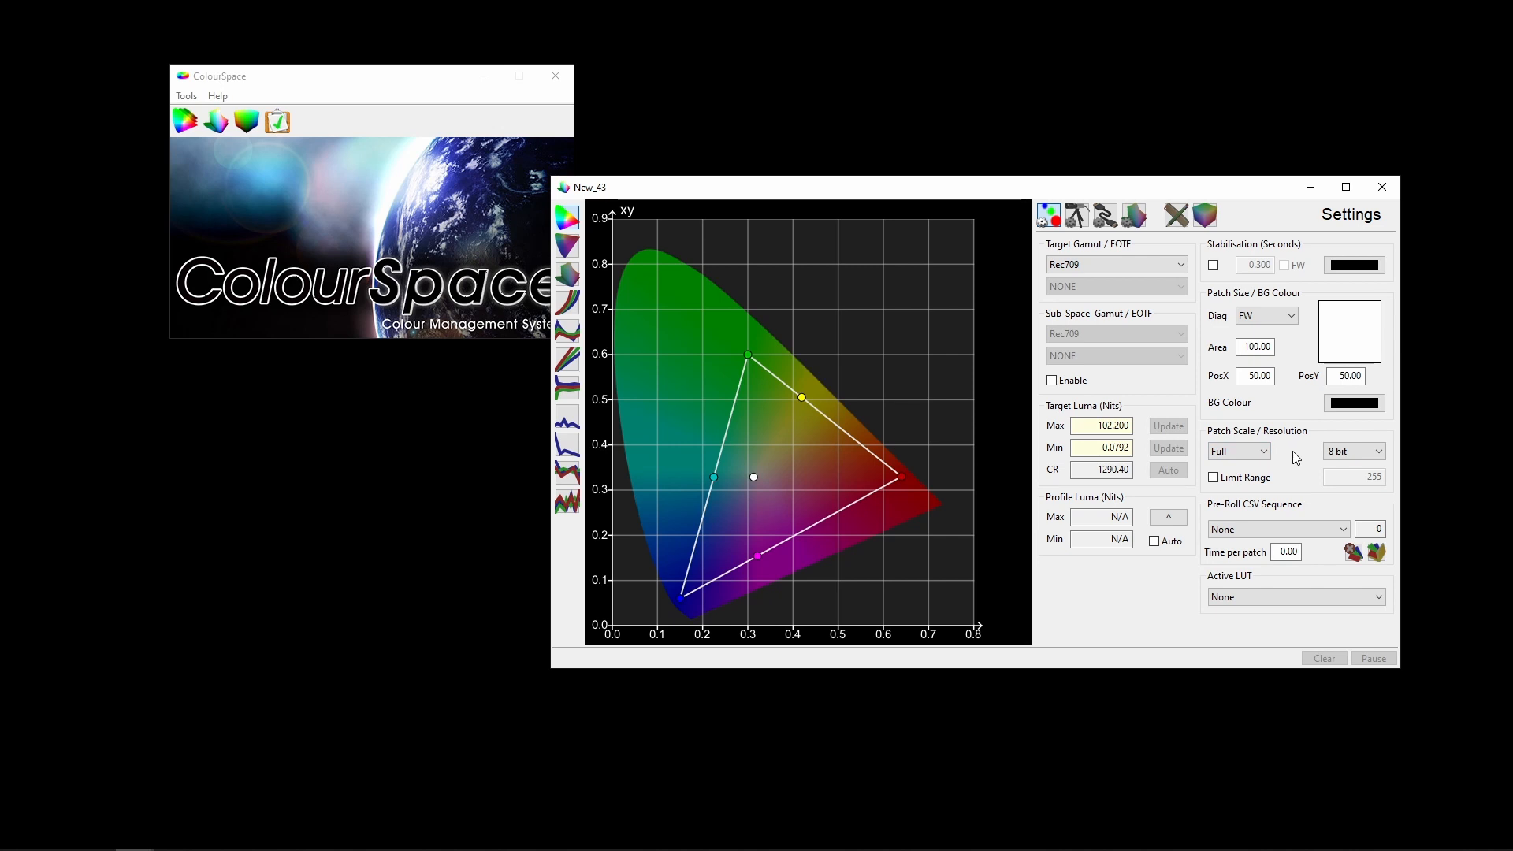
click(1264, 454)
click(1263, 456)
click(1263, 455)
click(1264, 454)
Step: Connect the i1Display Pro OEM probe, check its calibration setting choices, and disconnect it again
click(1076, 217)
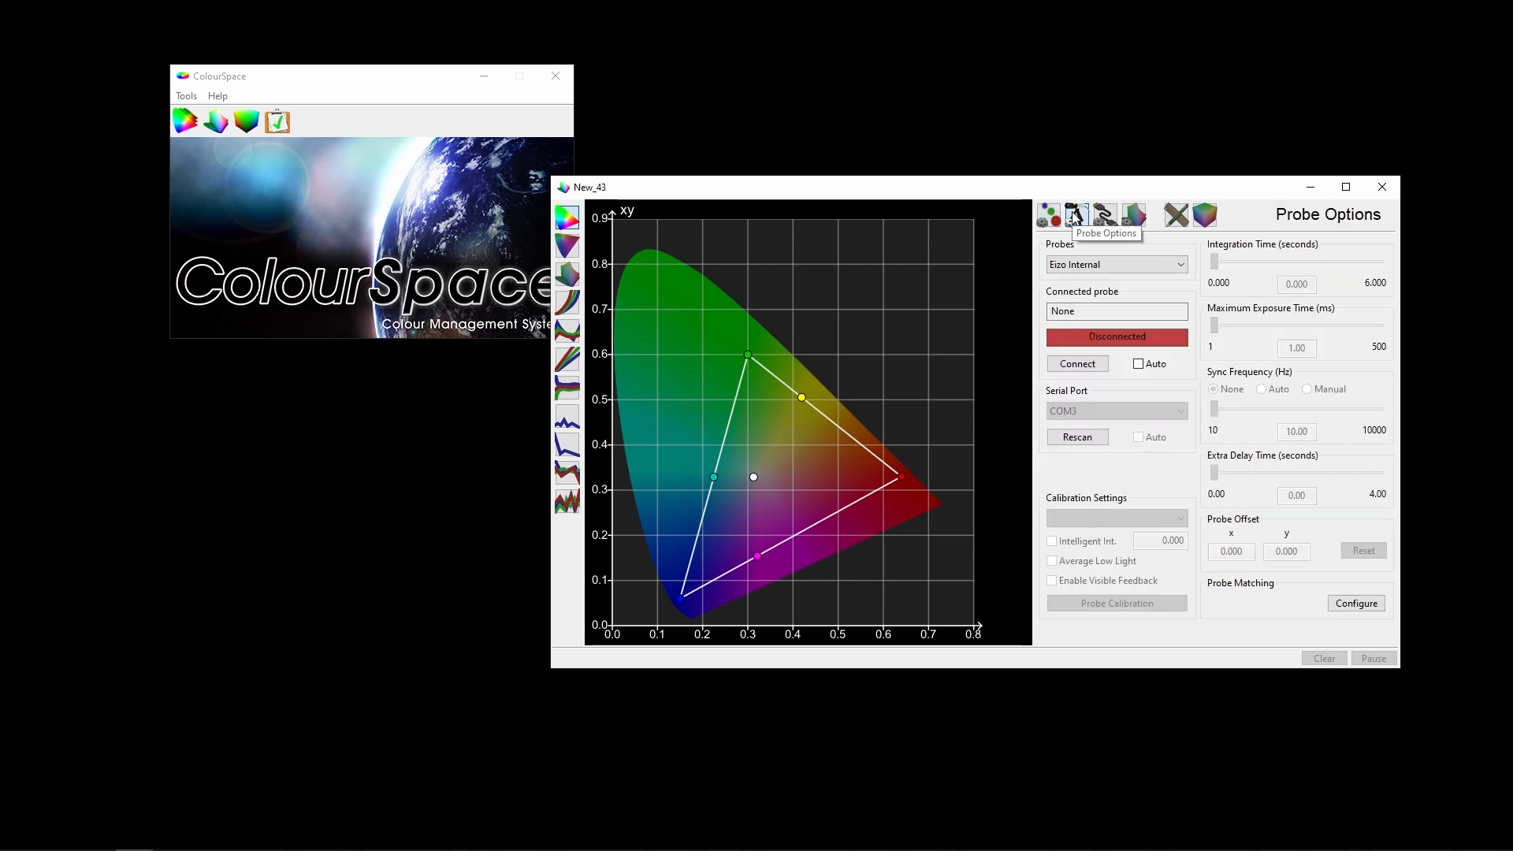
click(1130, 267)
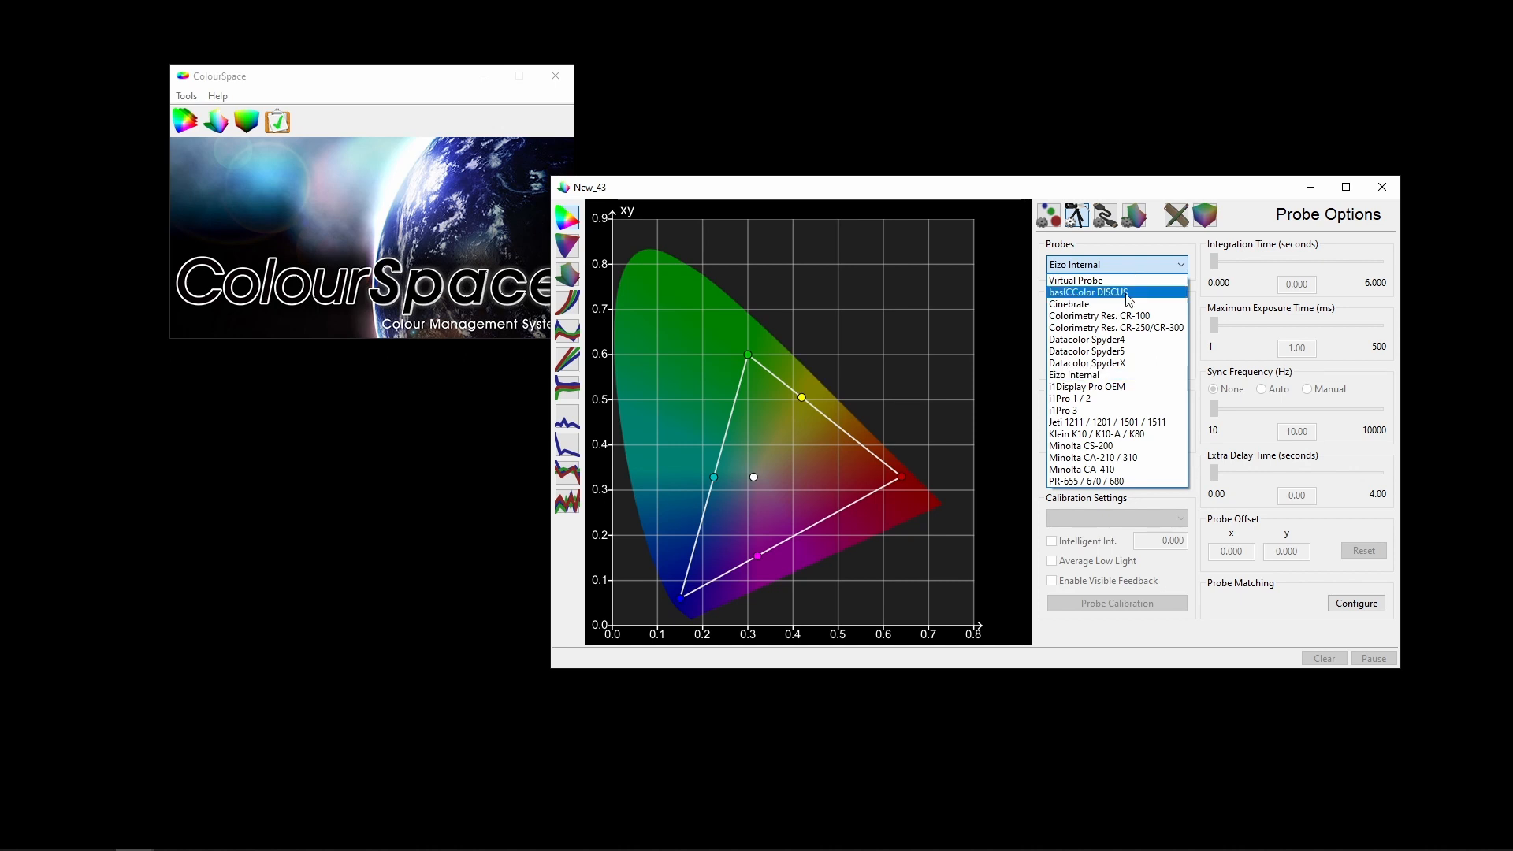
click(1119, 386)
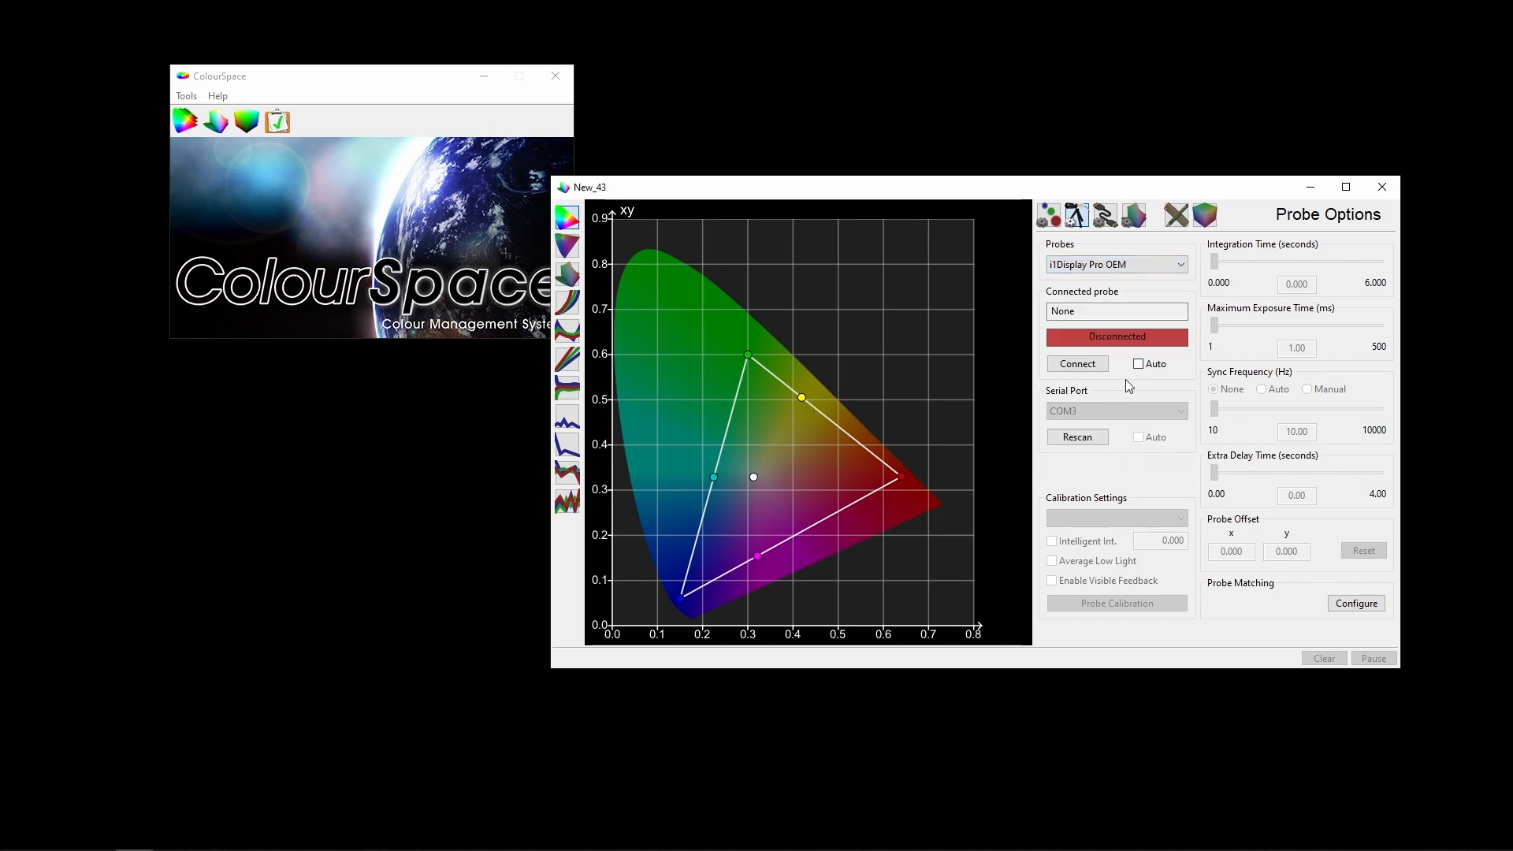
click(1081, 363)
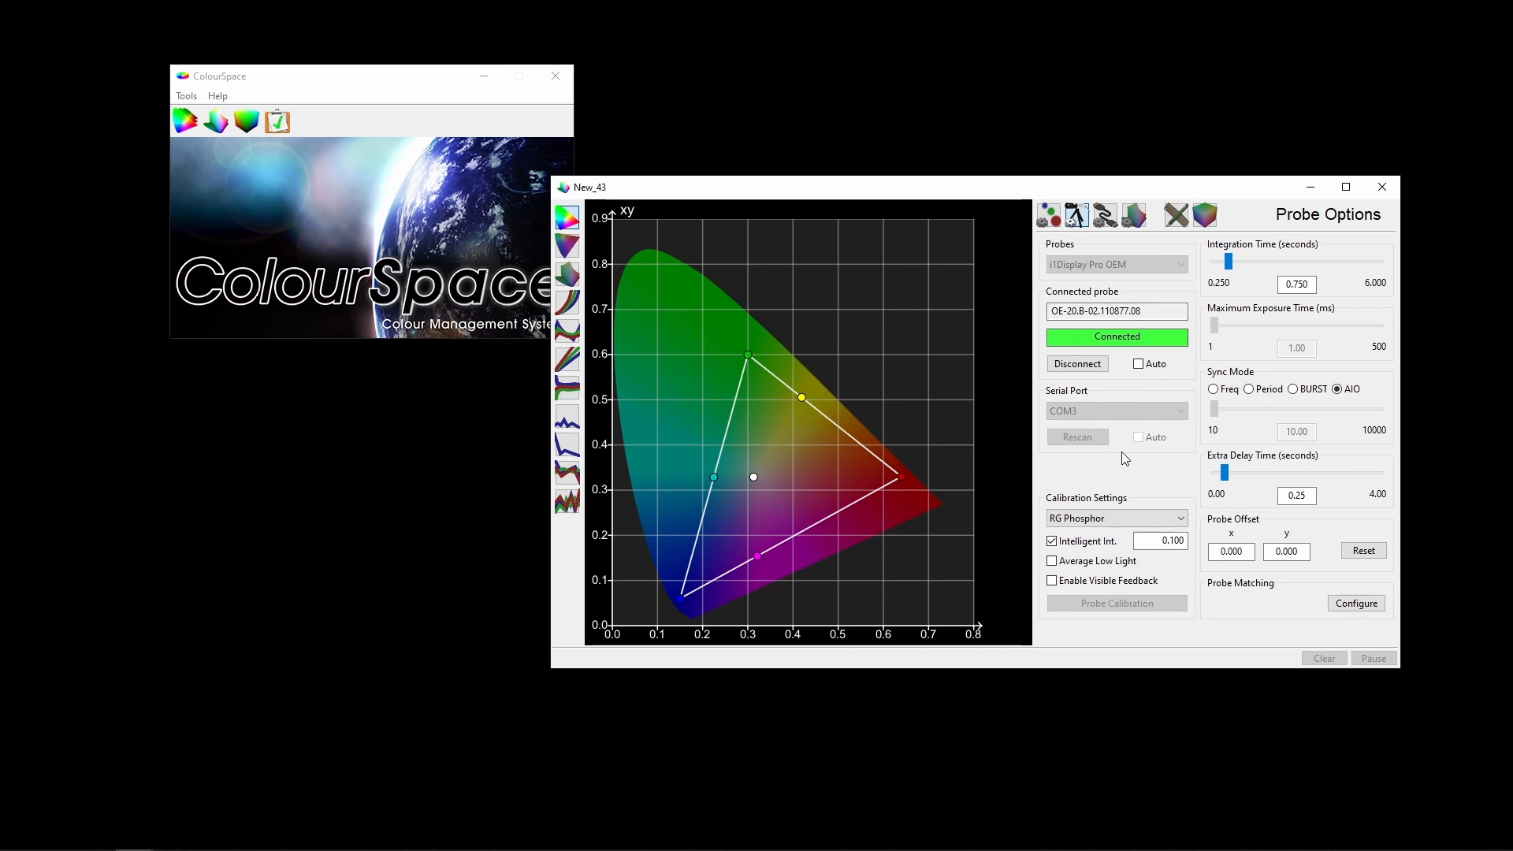
click(1108, 520)
click(1108, 521)
click(1093, 366)
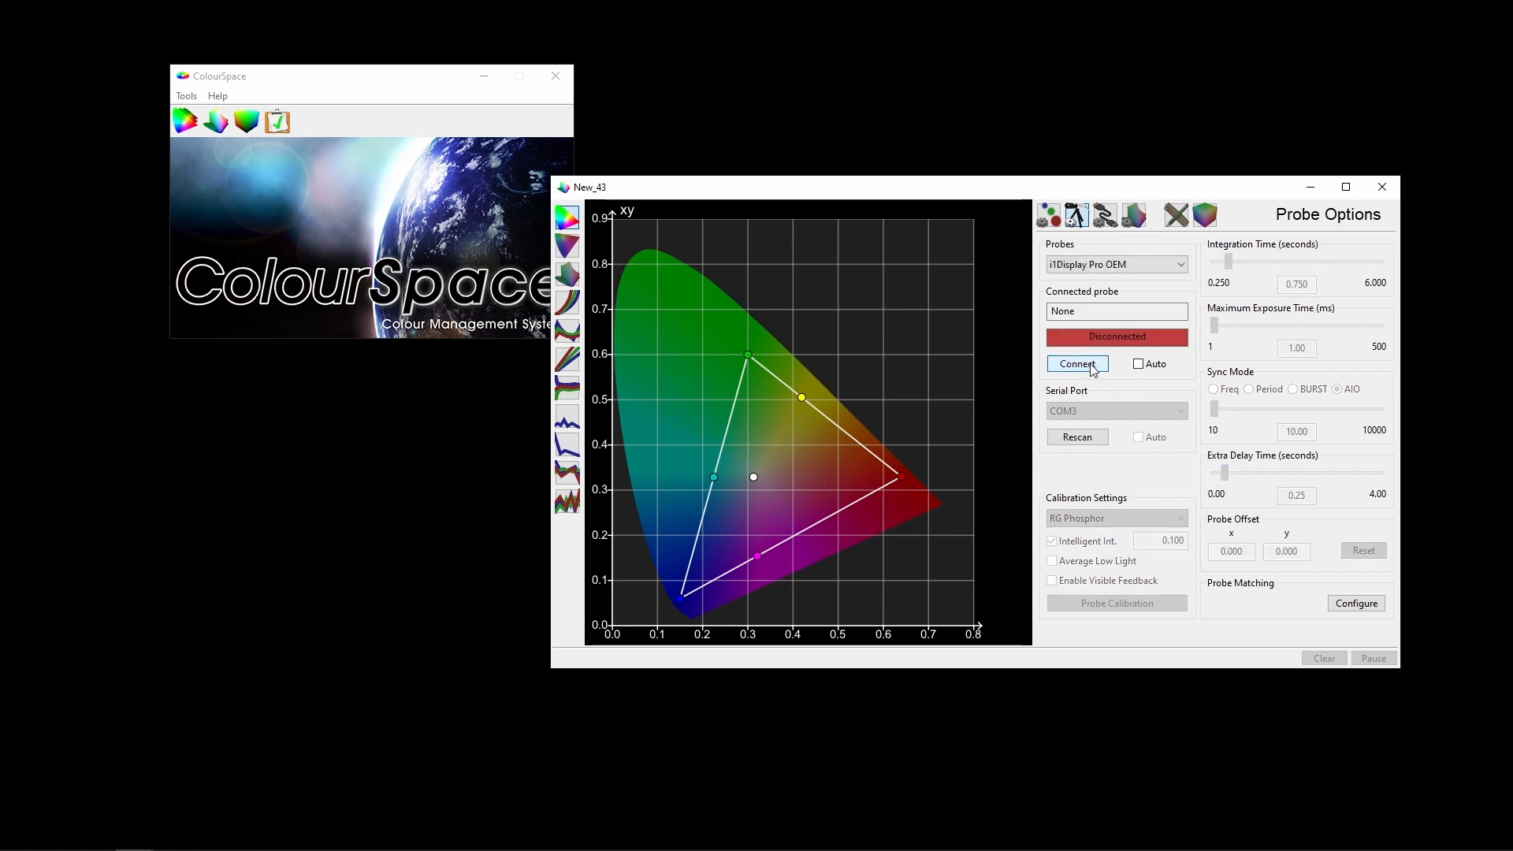
Step: Select the Eizo Internal probe as the measuring device and connect it
click(1116, 267)
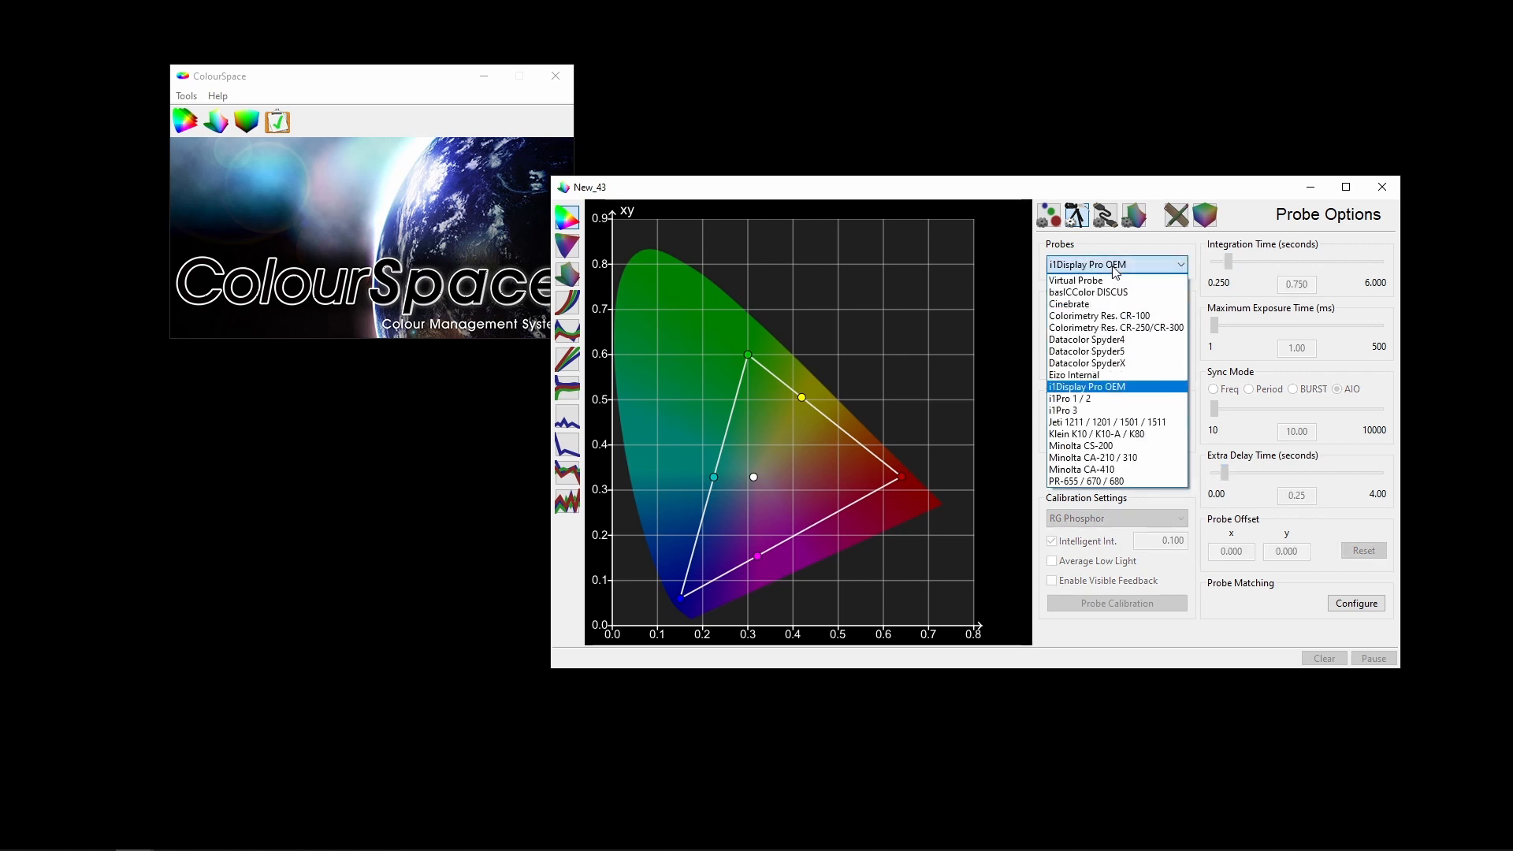
click(1090, 377)
click(1085, 363)
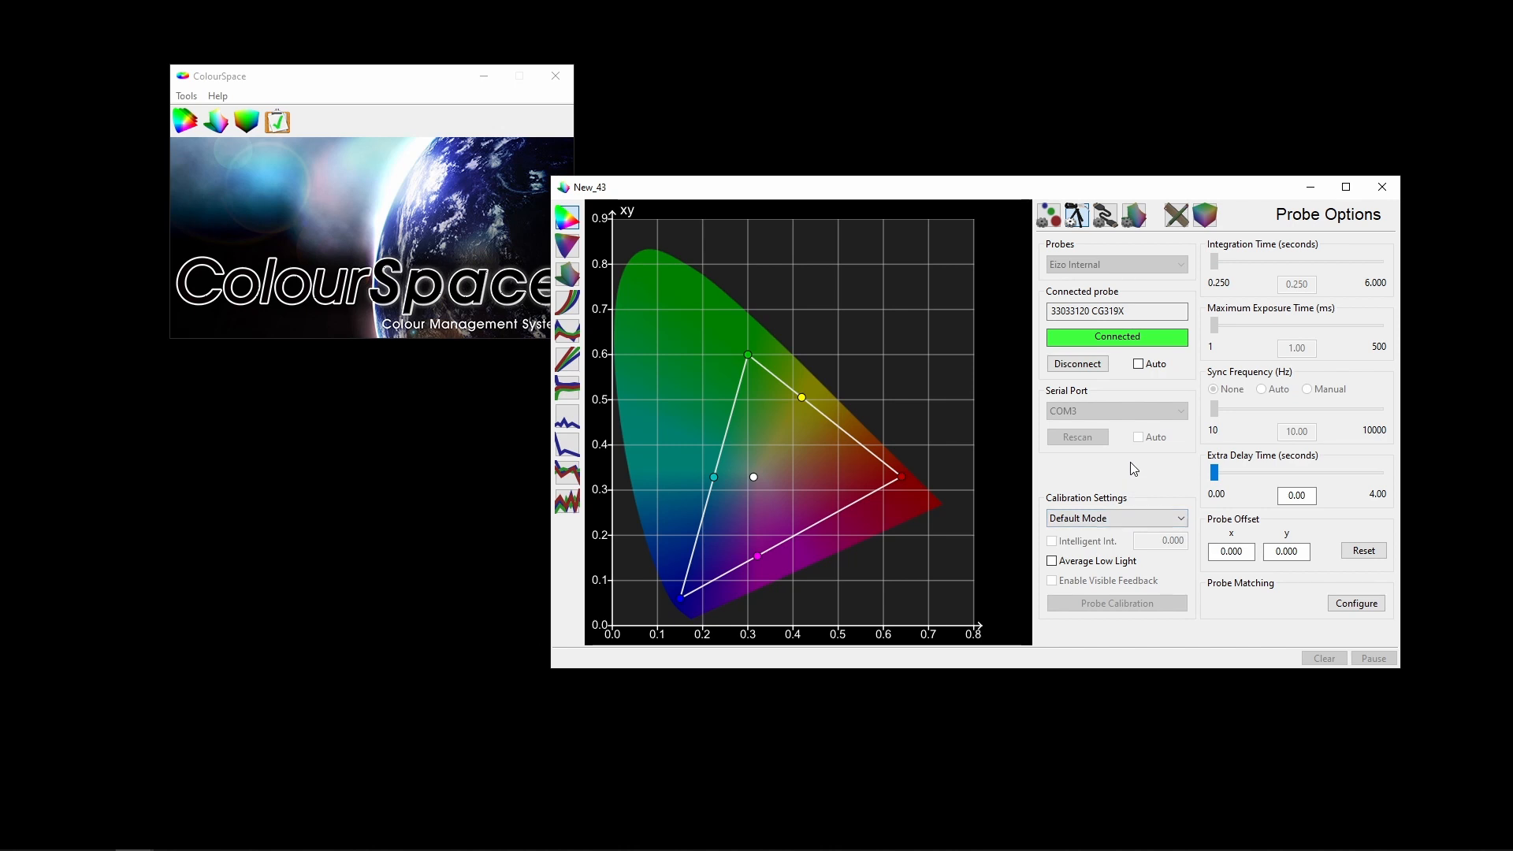
Step: Connect the Eizo display in the hardware options
click(1106, 213)
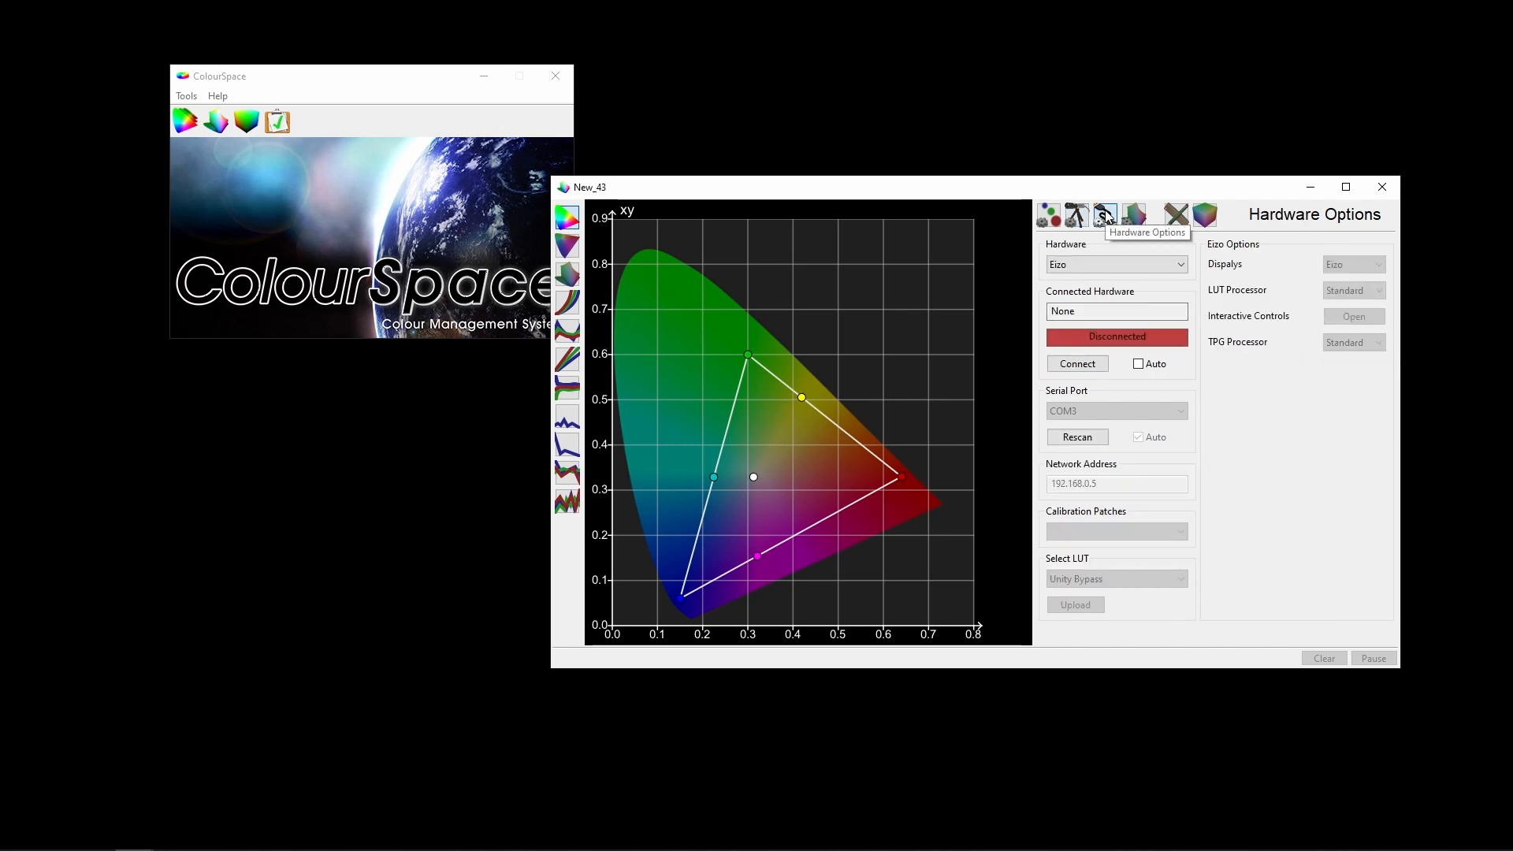
click(1108, 268)
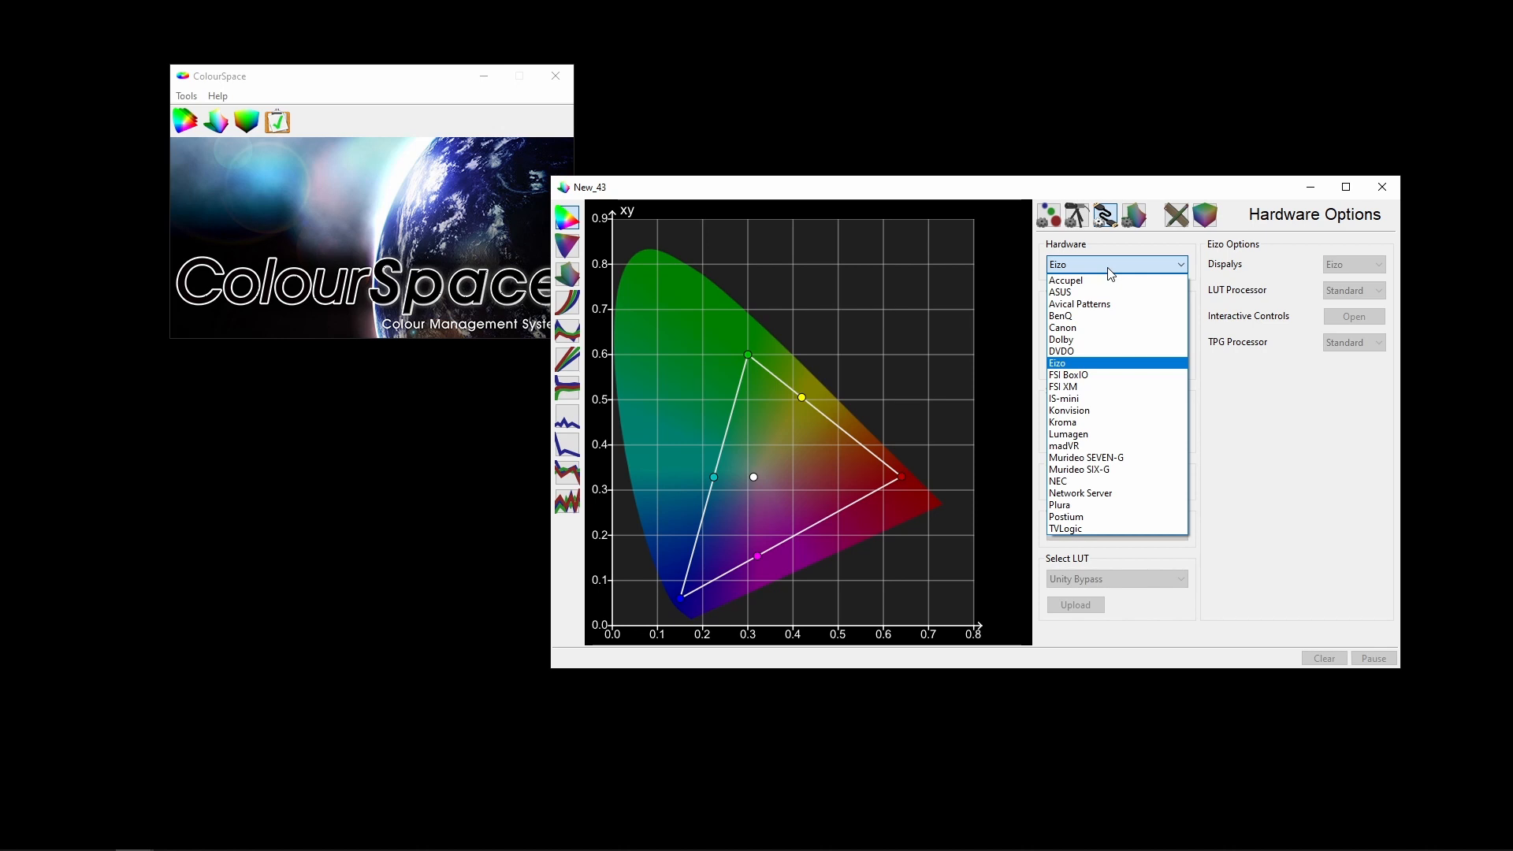
click(1109, 271)
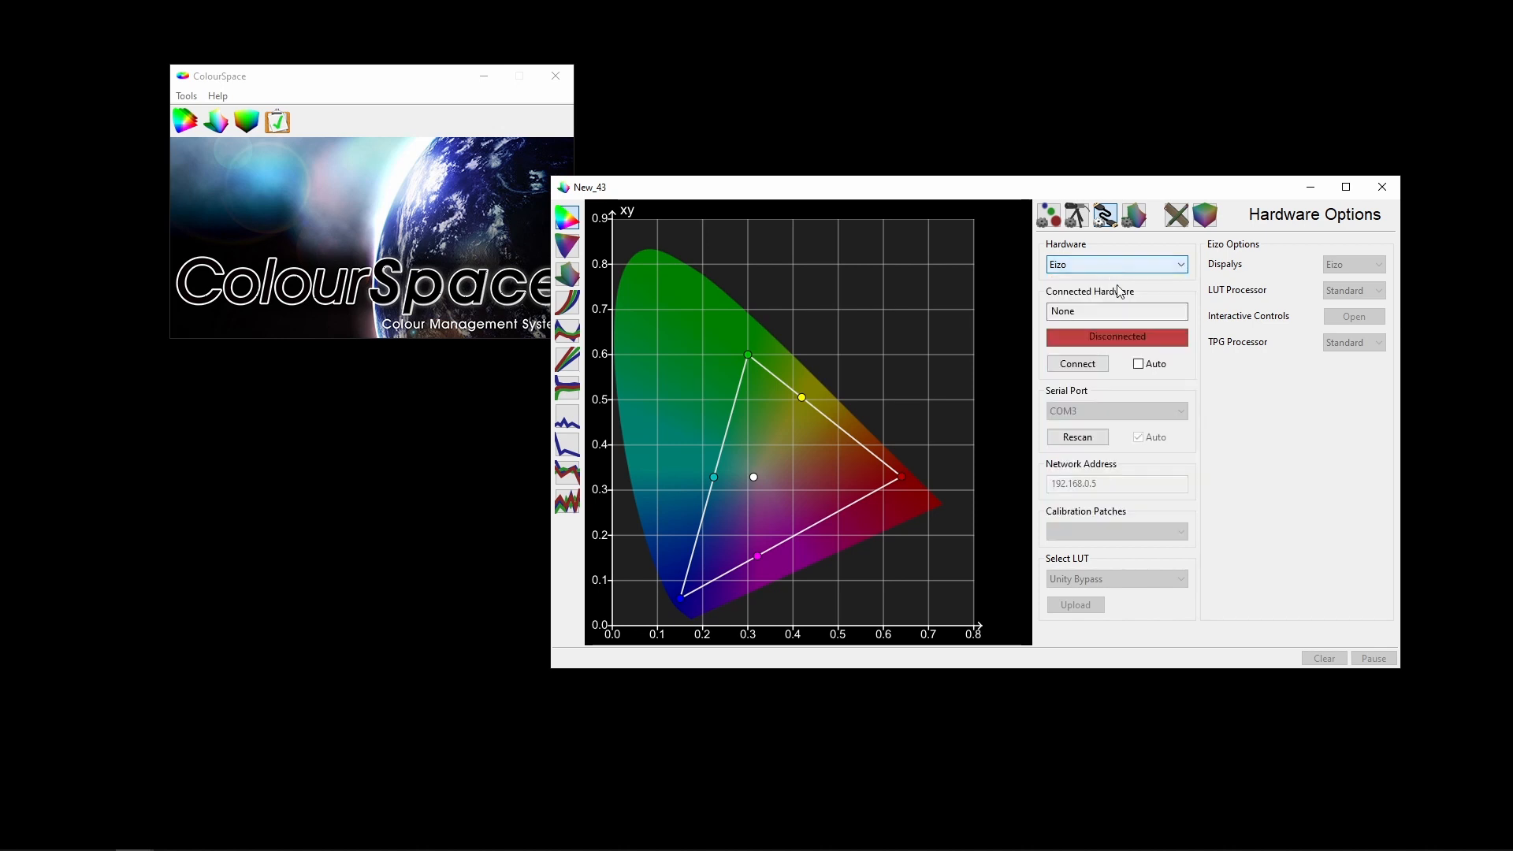
click(1094, 367)
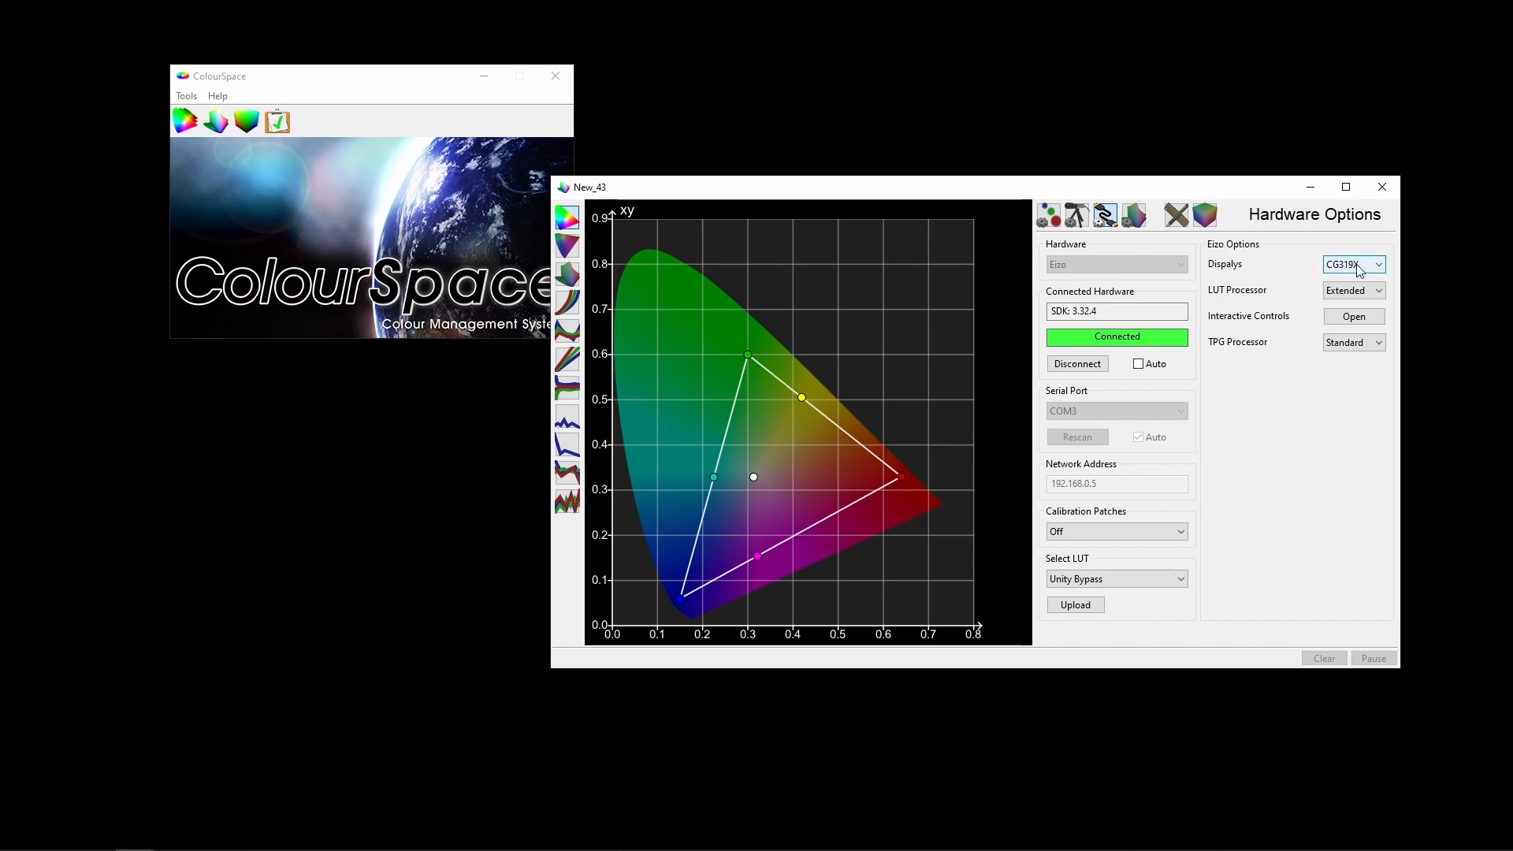
Step: Check the Eizo LUT processor and interactive brightness controls, and set the TPG processor to Emulated
click(1350, 294)
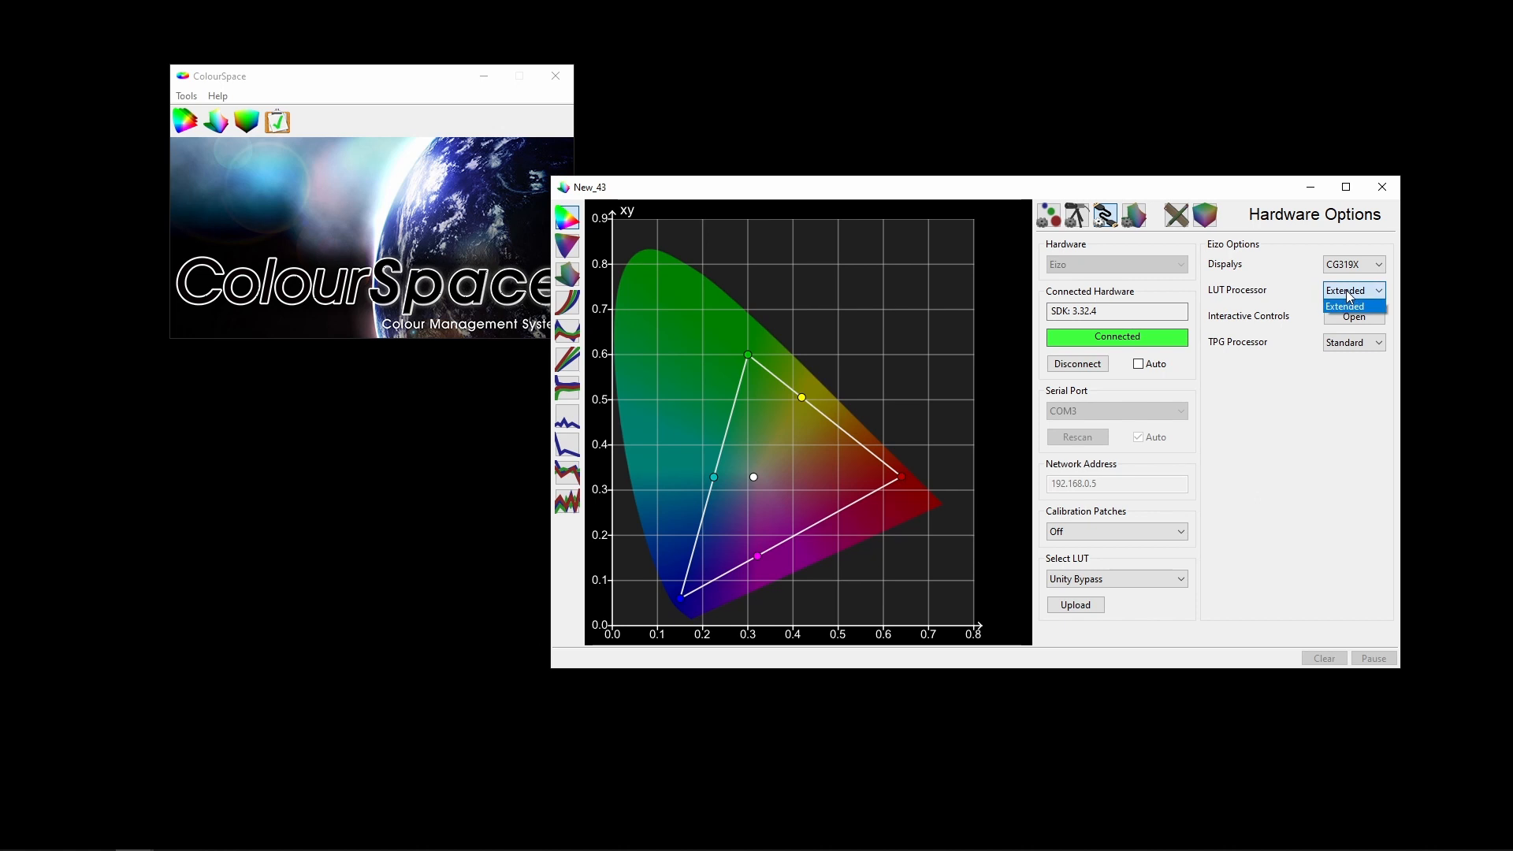
click(1348, 291)
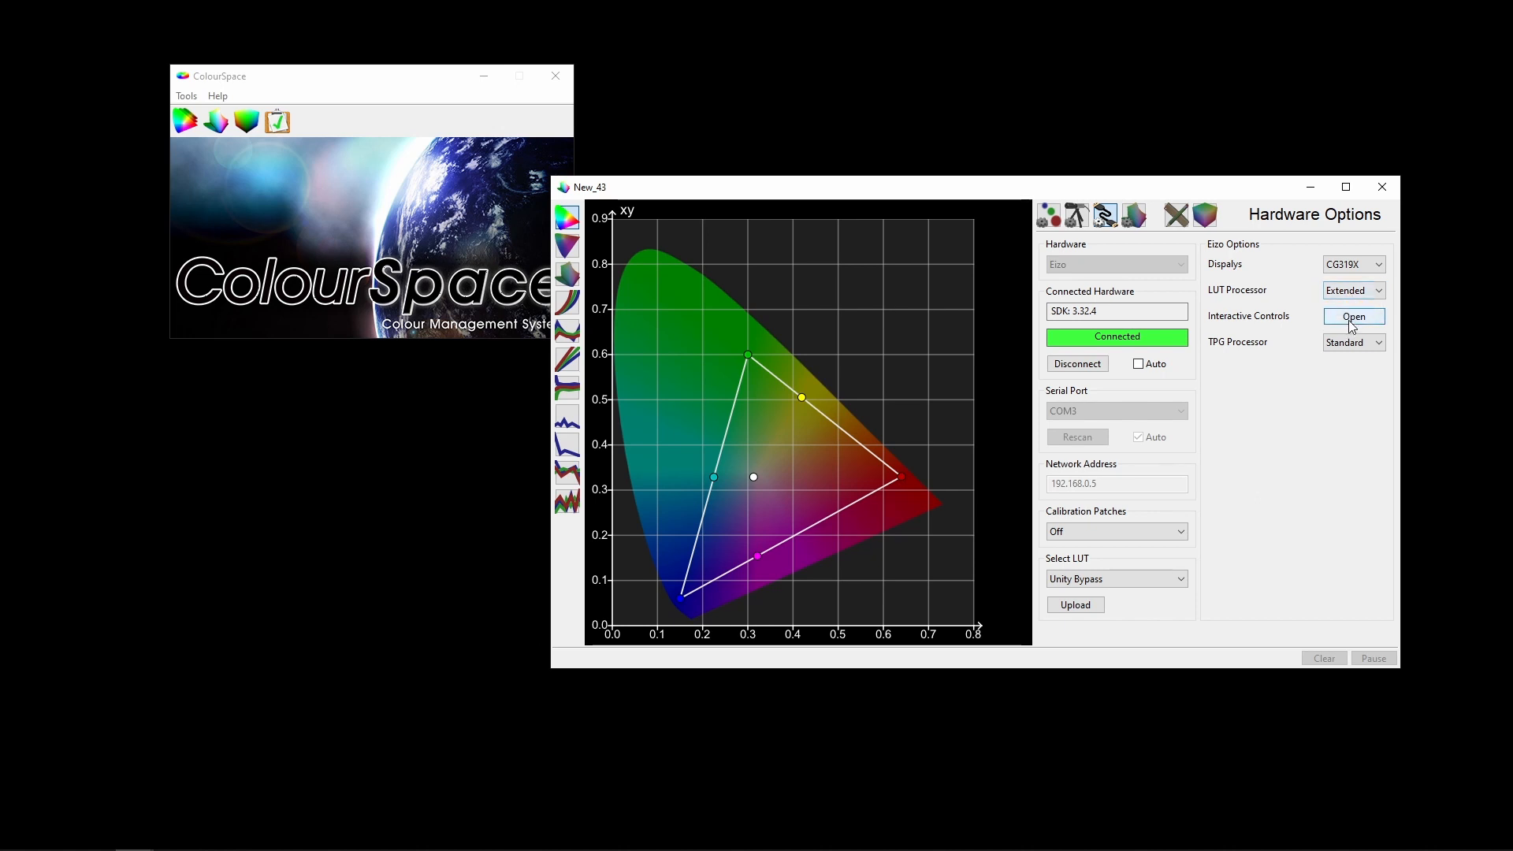
click(1353, 323)
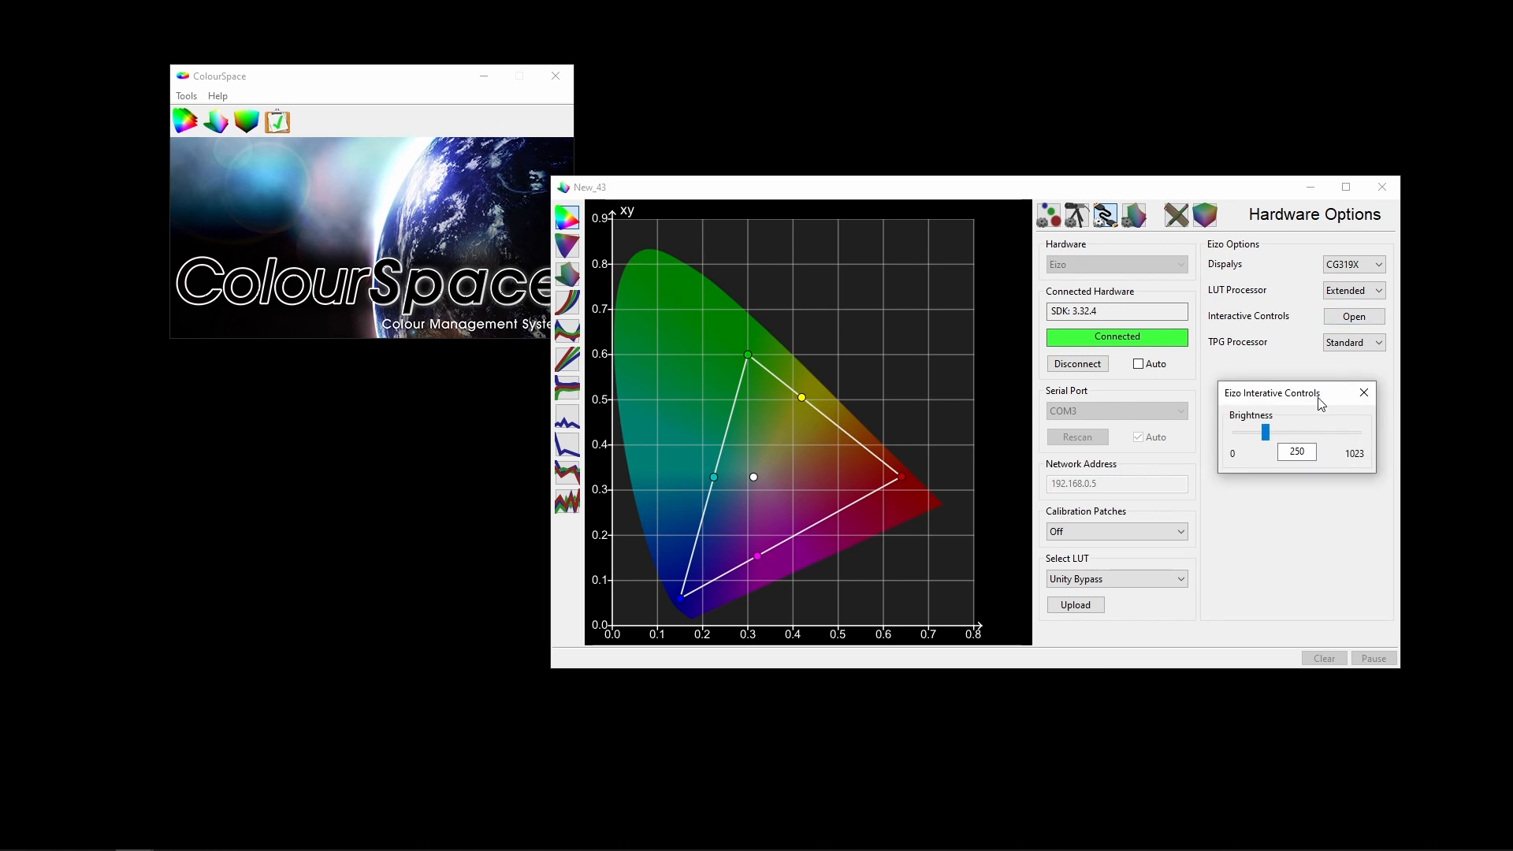
click(1366, 394)
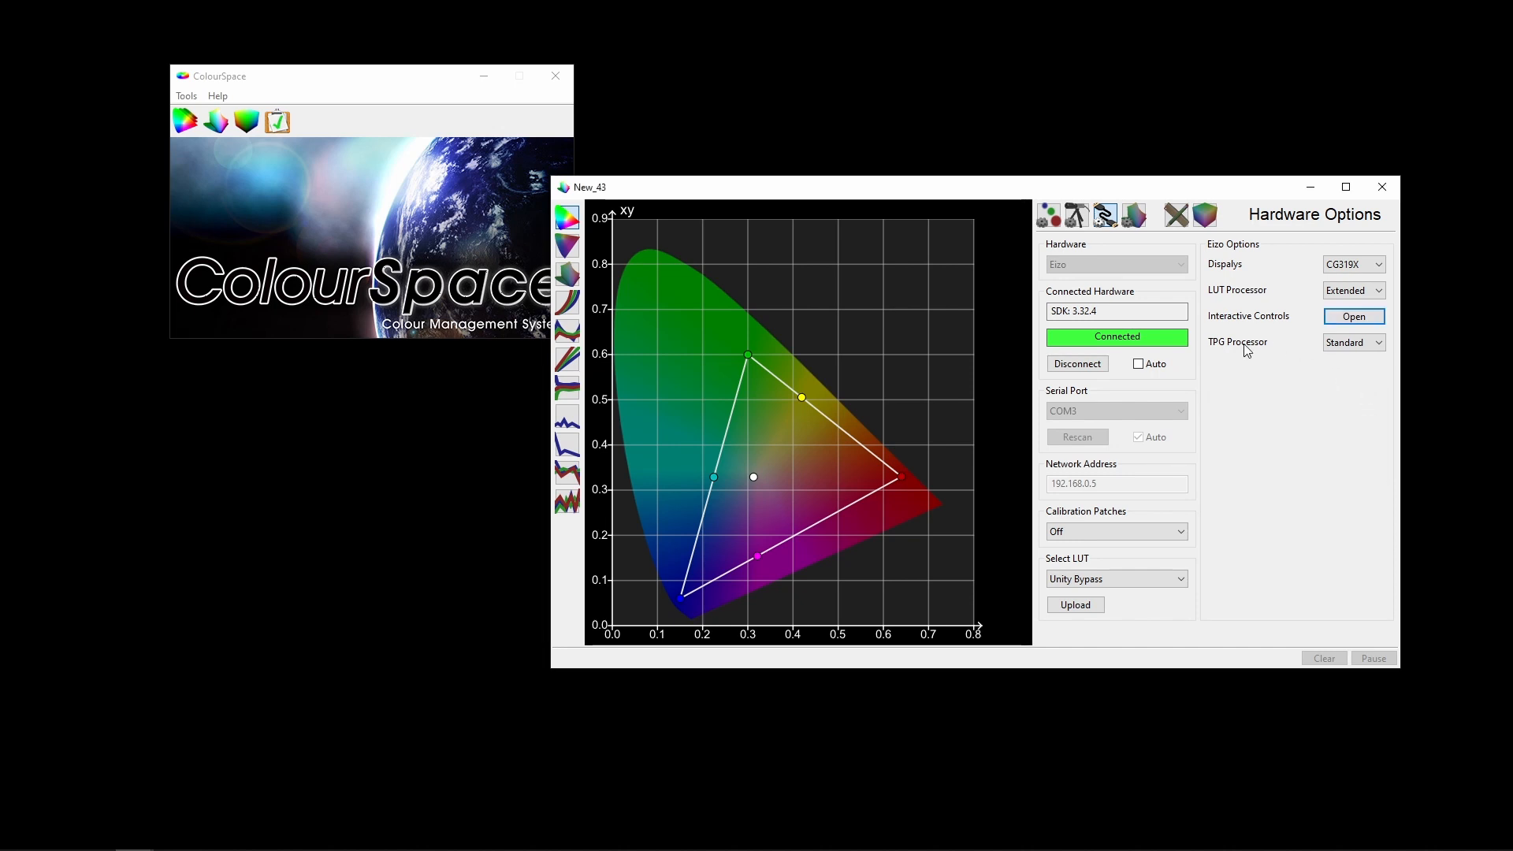
click(1358, 349)
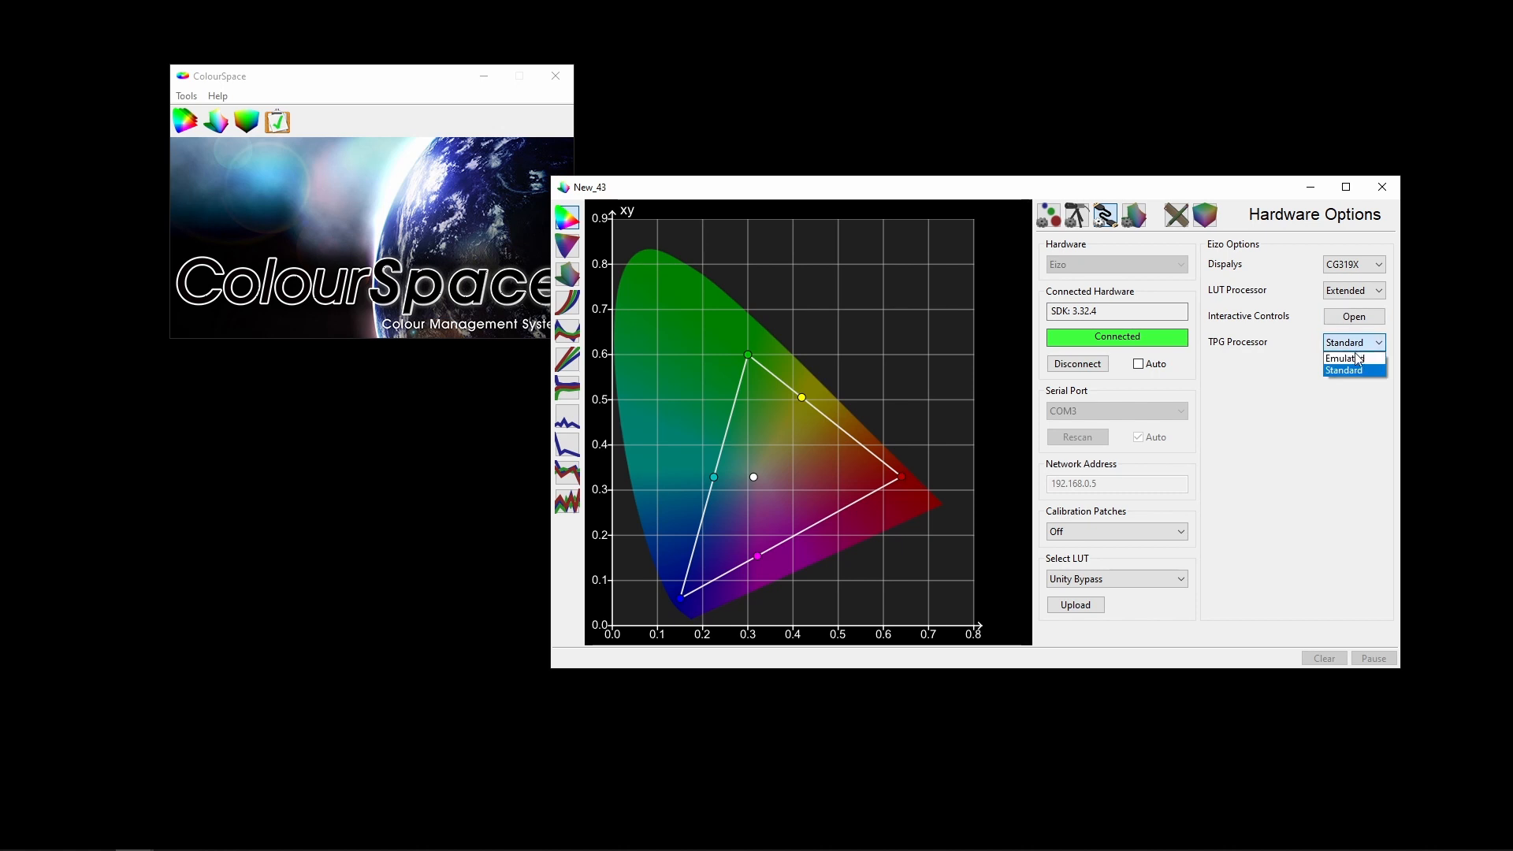
click(1356, 362)
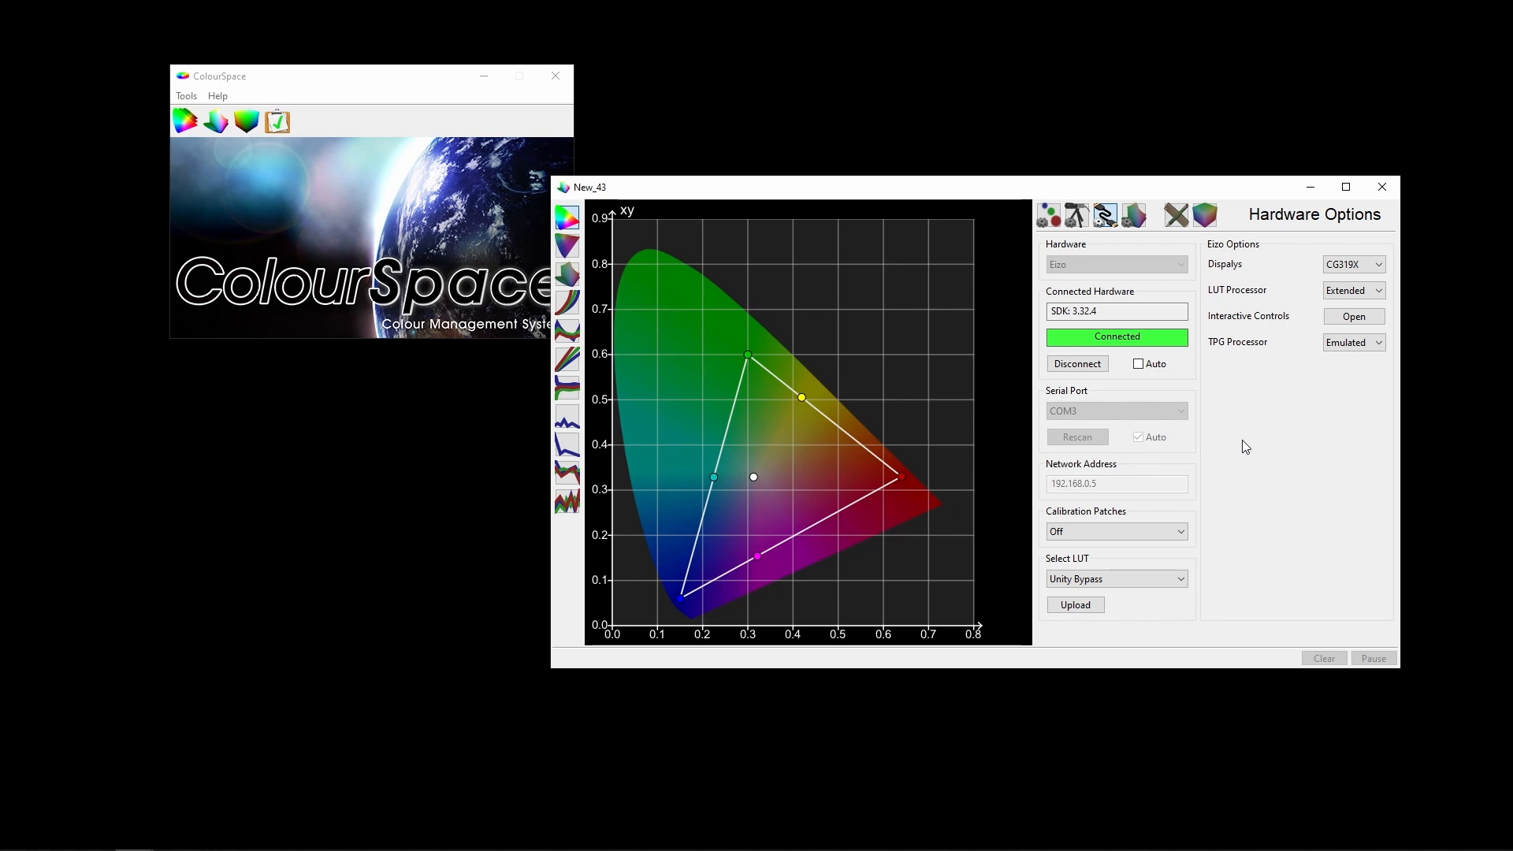
Step: Set the hardware calibration patches to Automatic and upload the Unity Bypass LUT to the display
click(1134, 535)
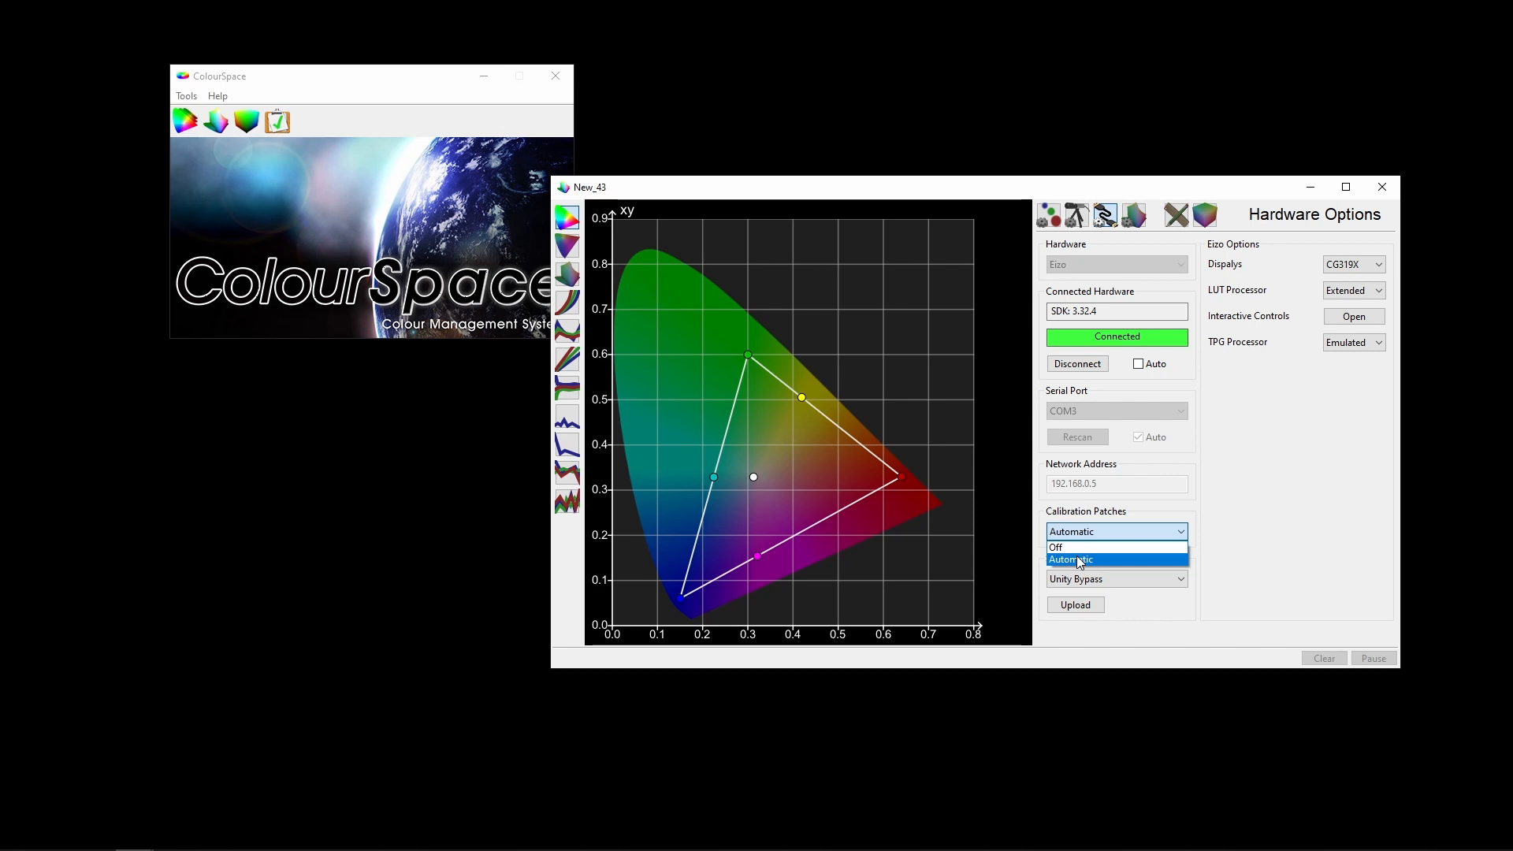
click(1192, 521)
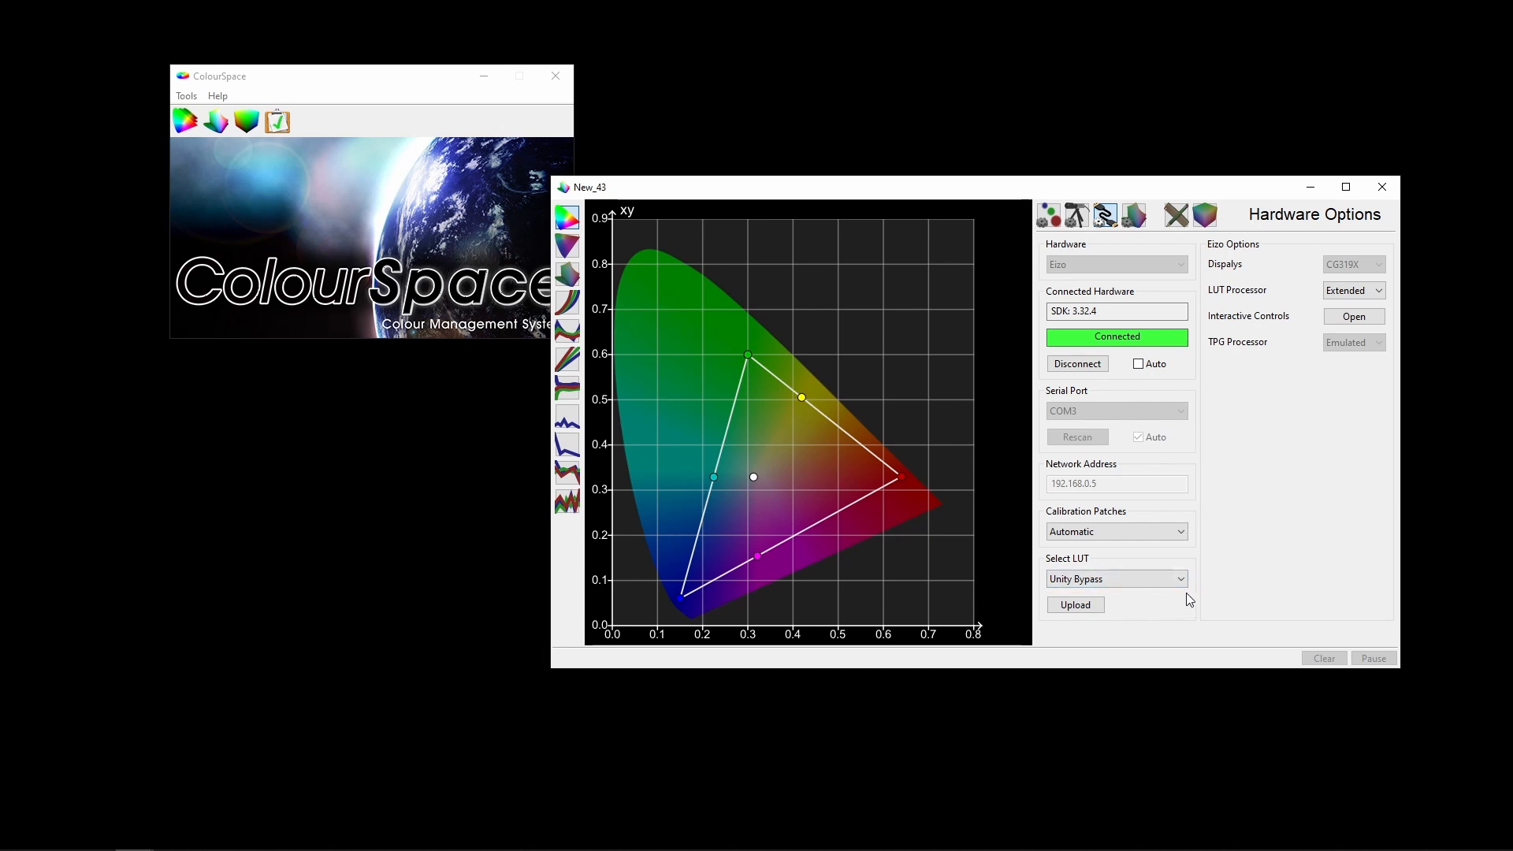
click(1077, 605)
Step: Set the manual measurement patch to full white at 255 for R, G and B, and measure it
click(1132, 219)
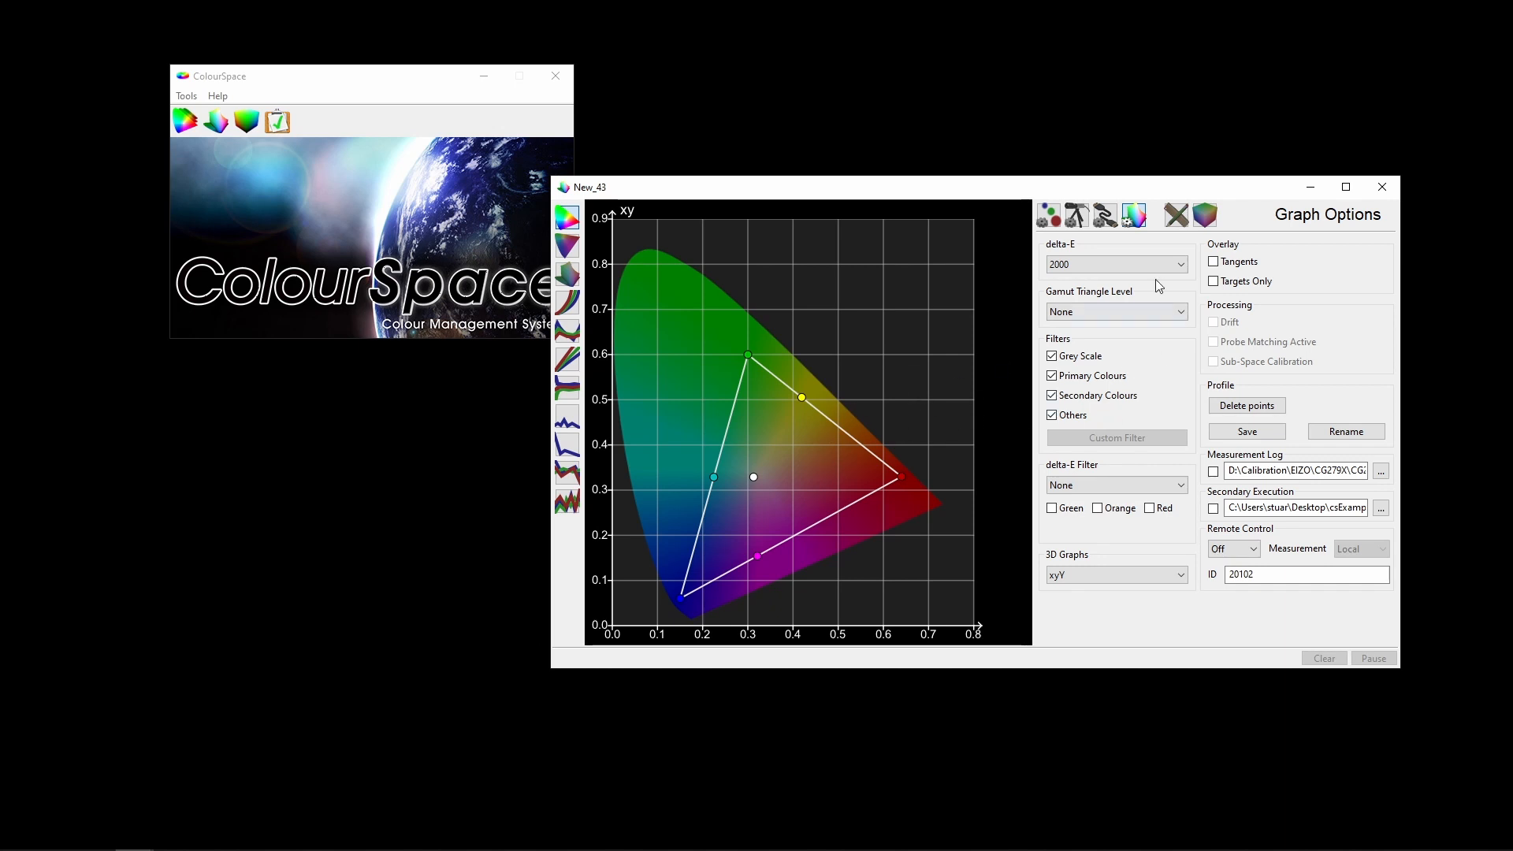
click(1177, 218)
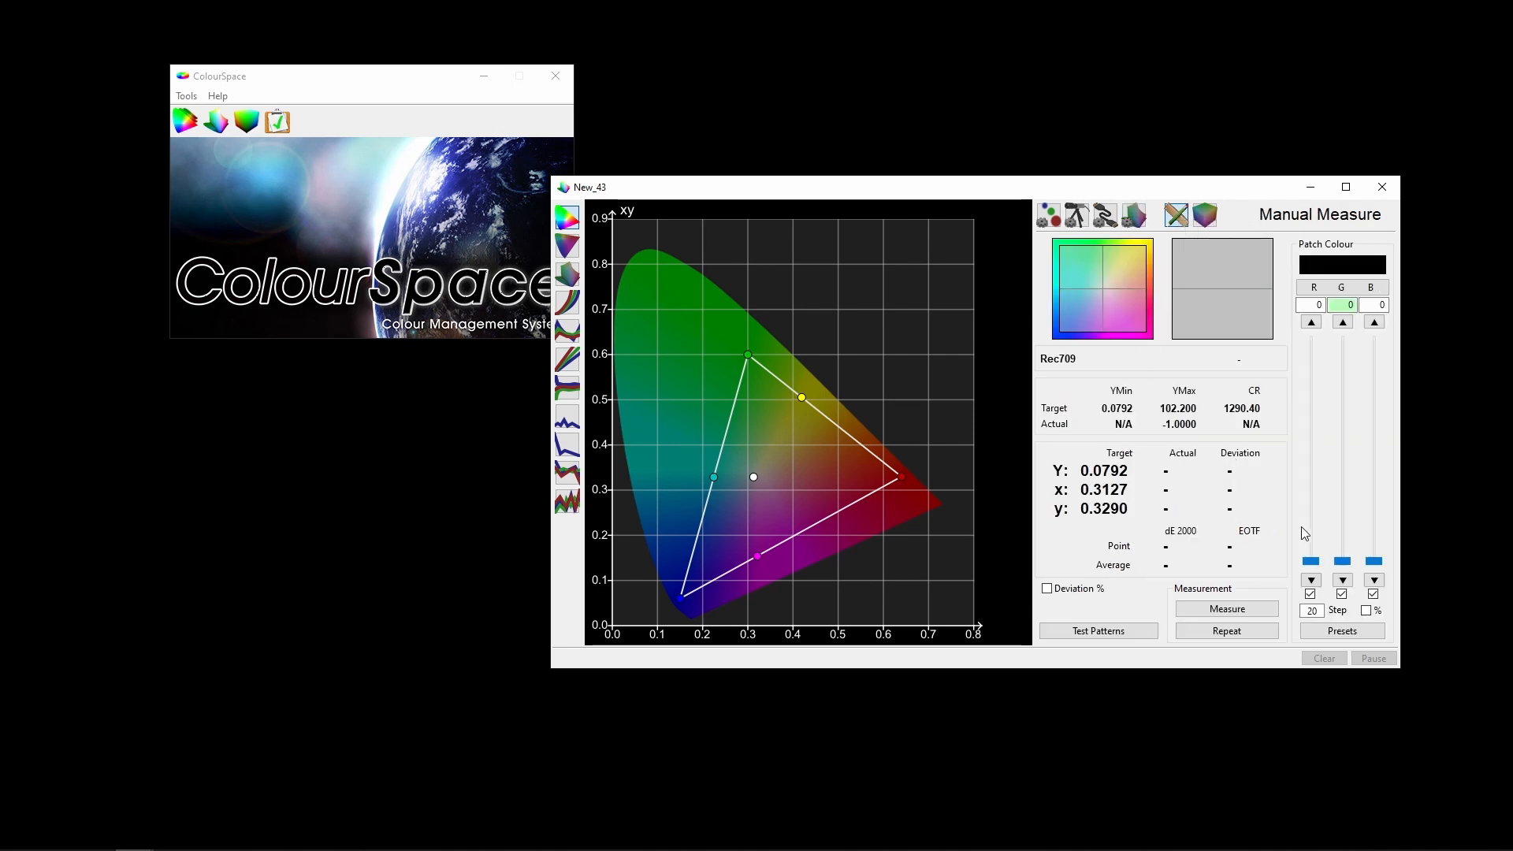
drag(1350, 562, 1210, 463)
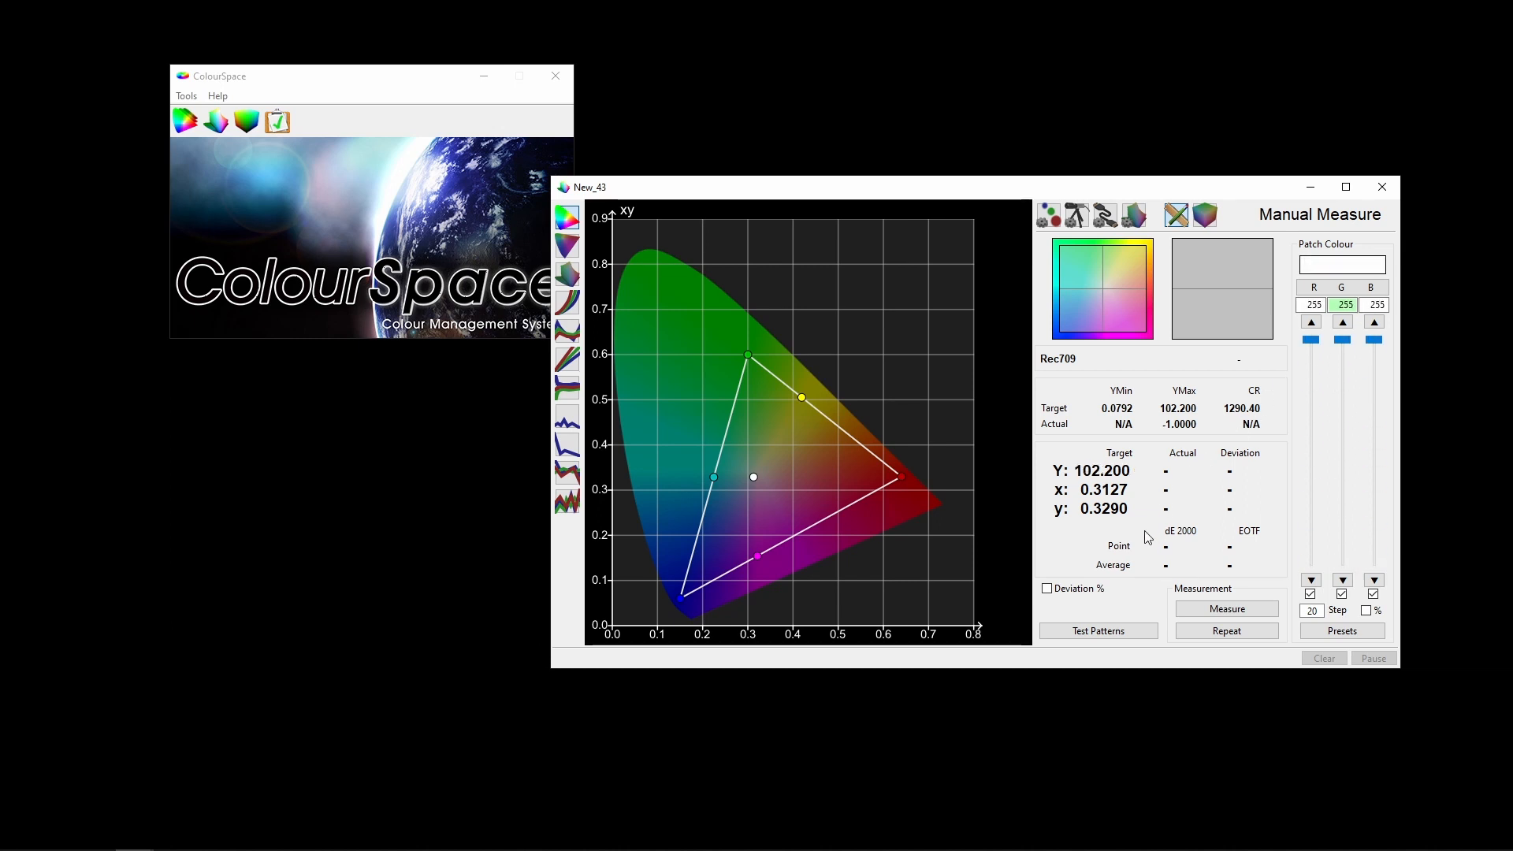
click(1223, 611)
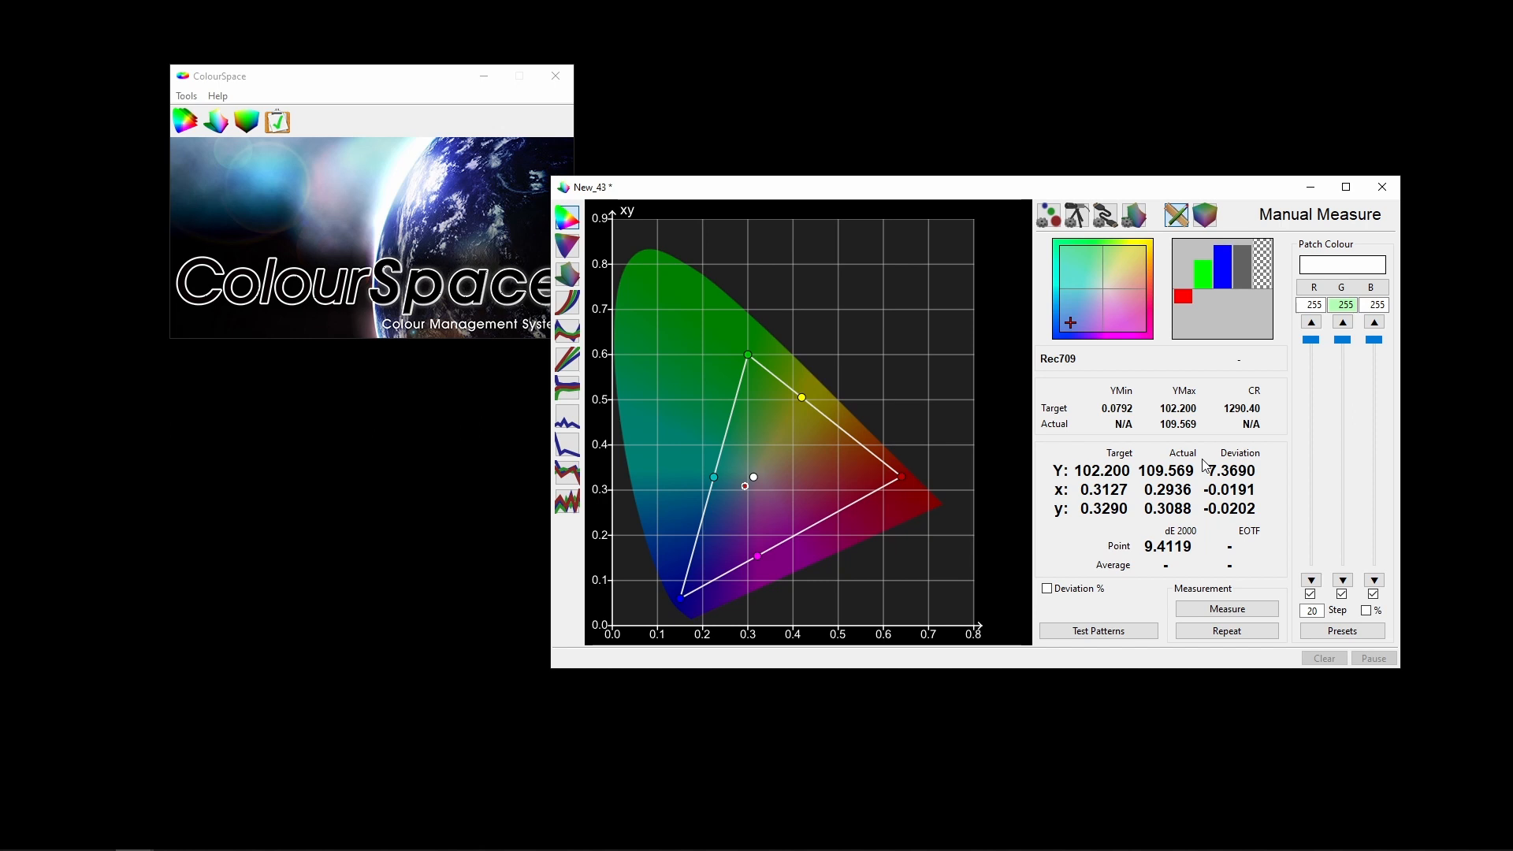
Step: Configure the cube characterisation with a cube size of 17 and enable drift compensation
click(1206, 216)
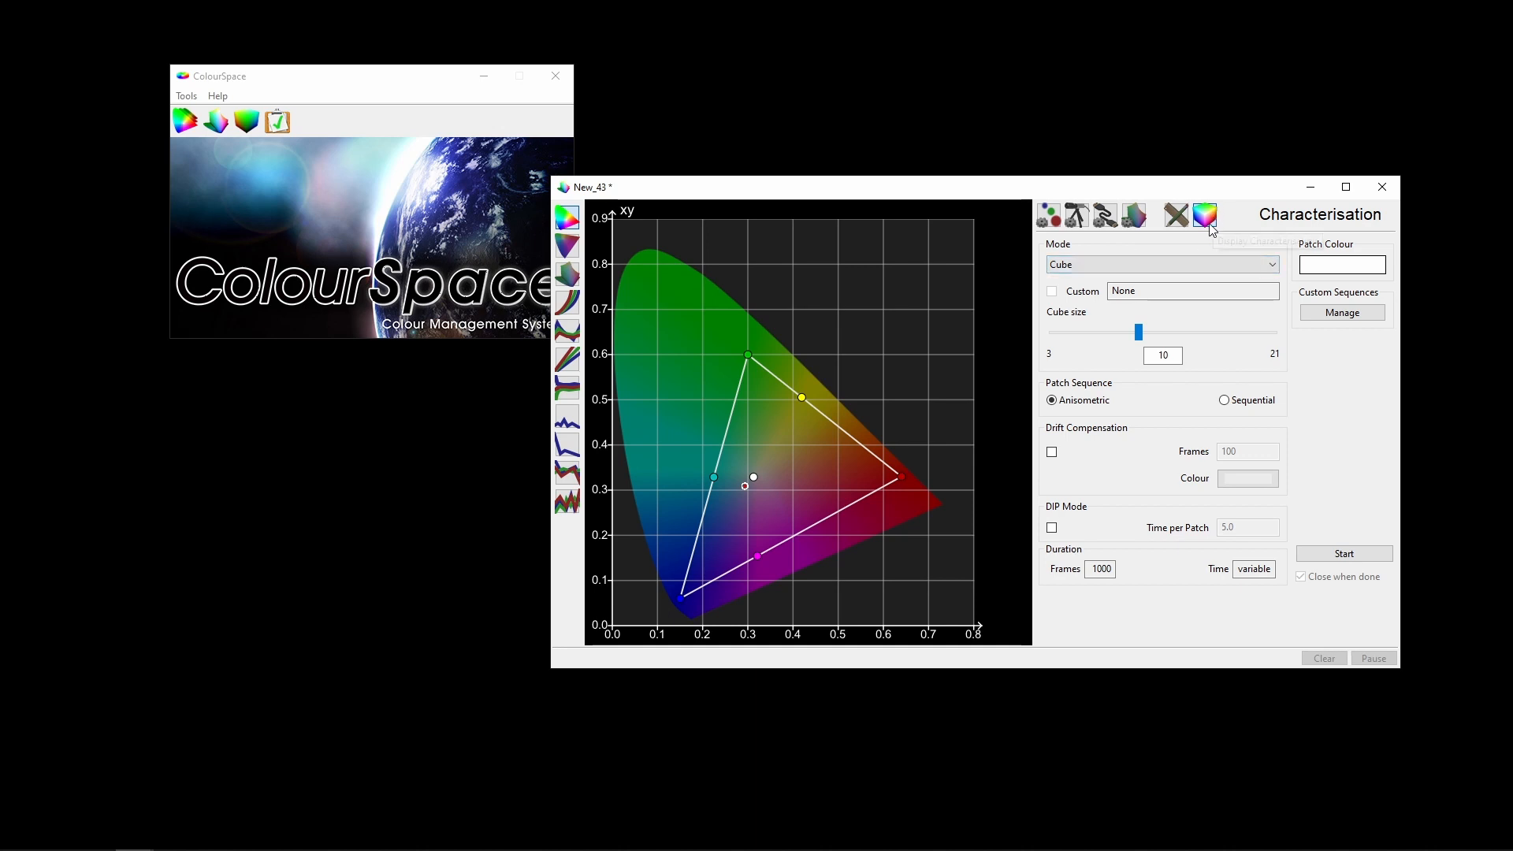
click(1116, 265)
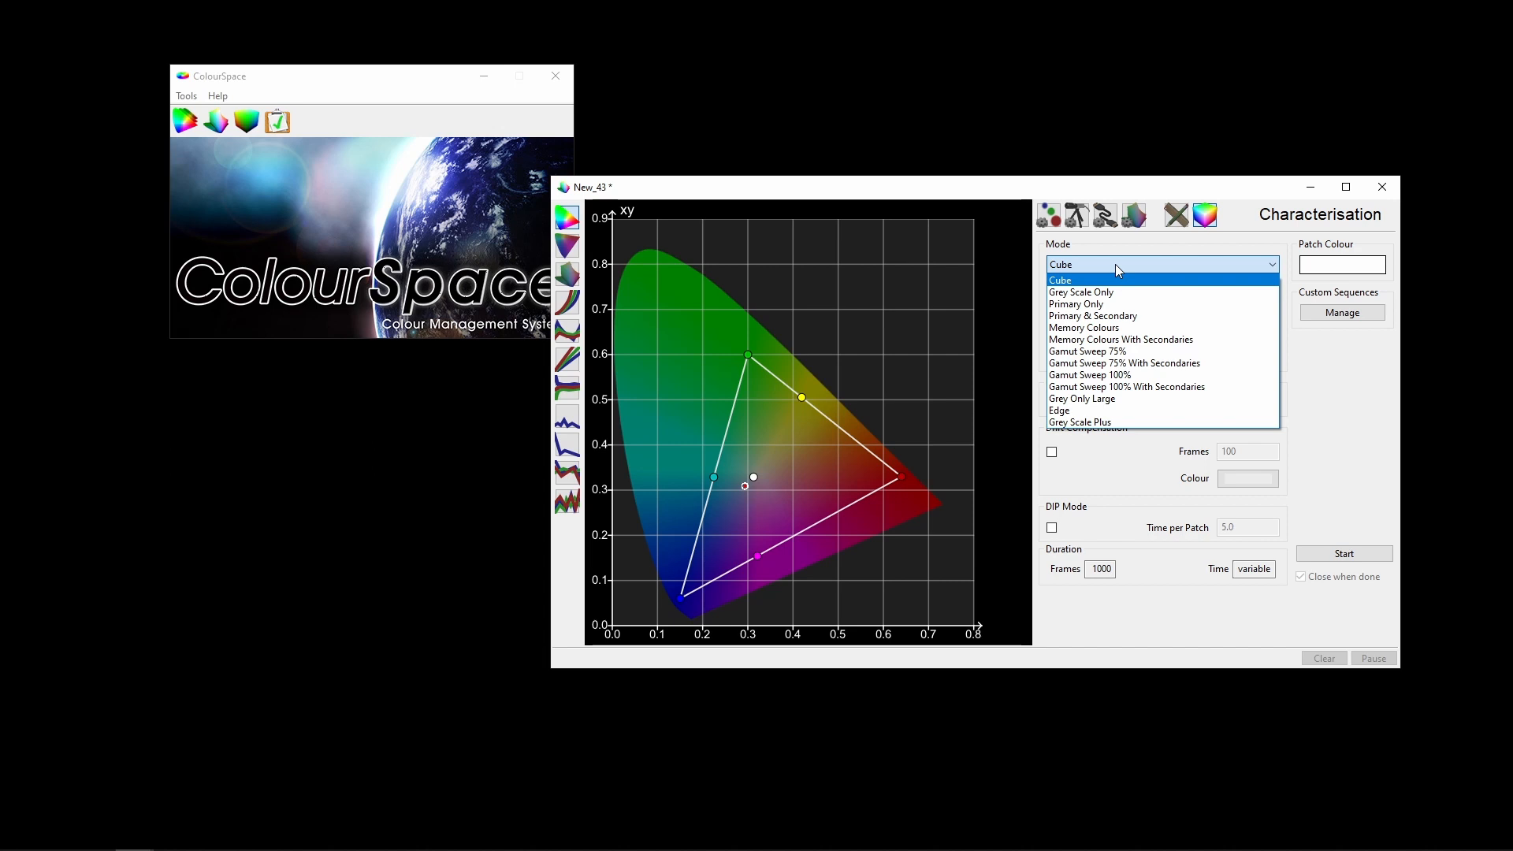
click(1115, 263)
drag(1143, 338, 1229, 338)
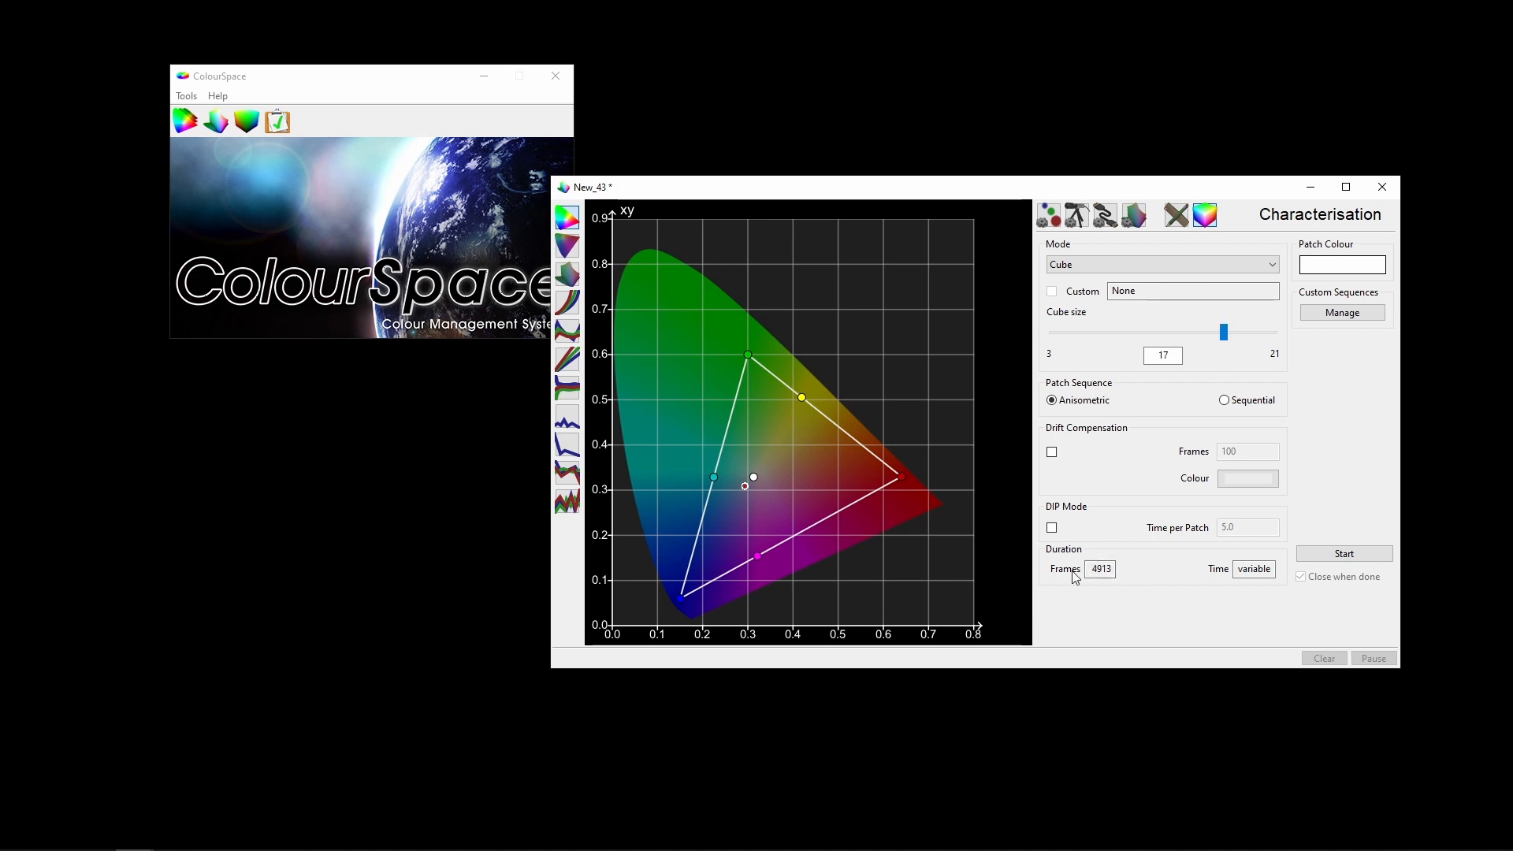
click(1053, 454)
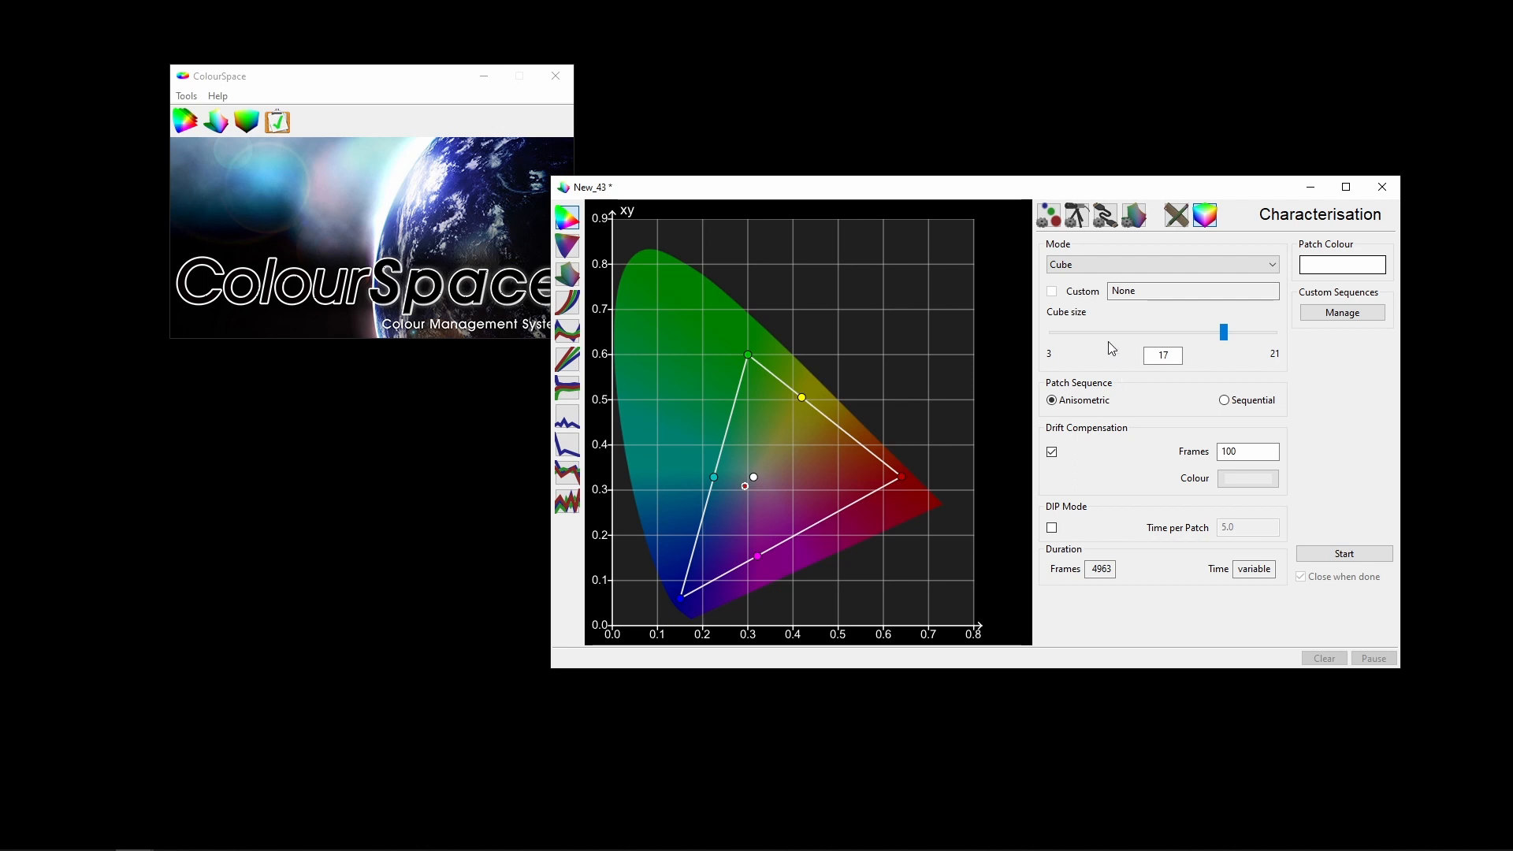
Step: Run a Grey Scale Plus characterisation, erasing the existing points, with the manual measure readings shown, and dismiss the completion notice
click(1106, 268)
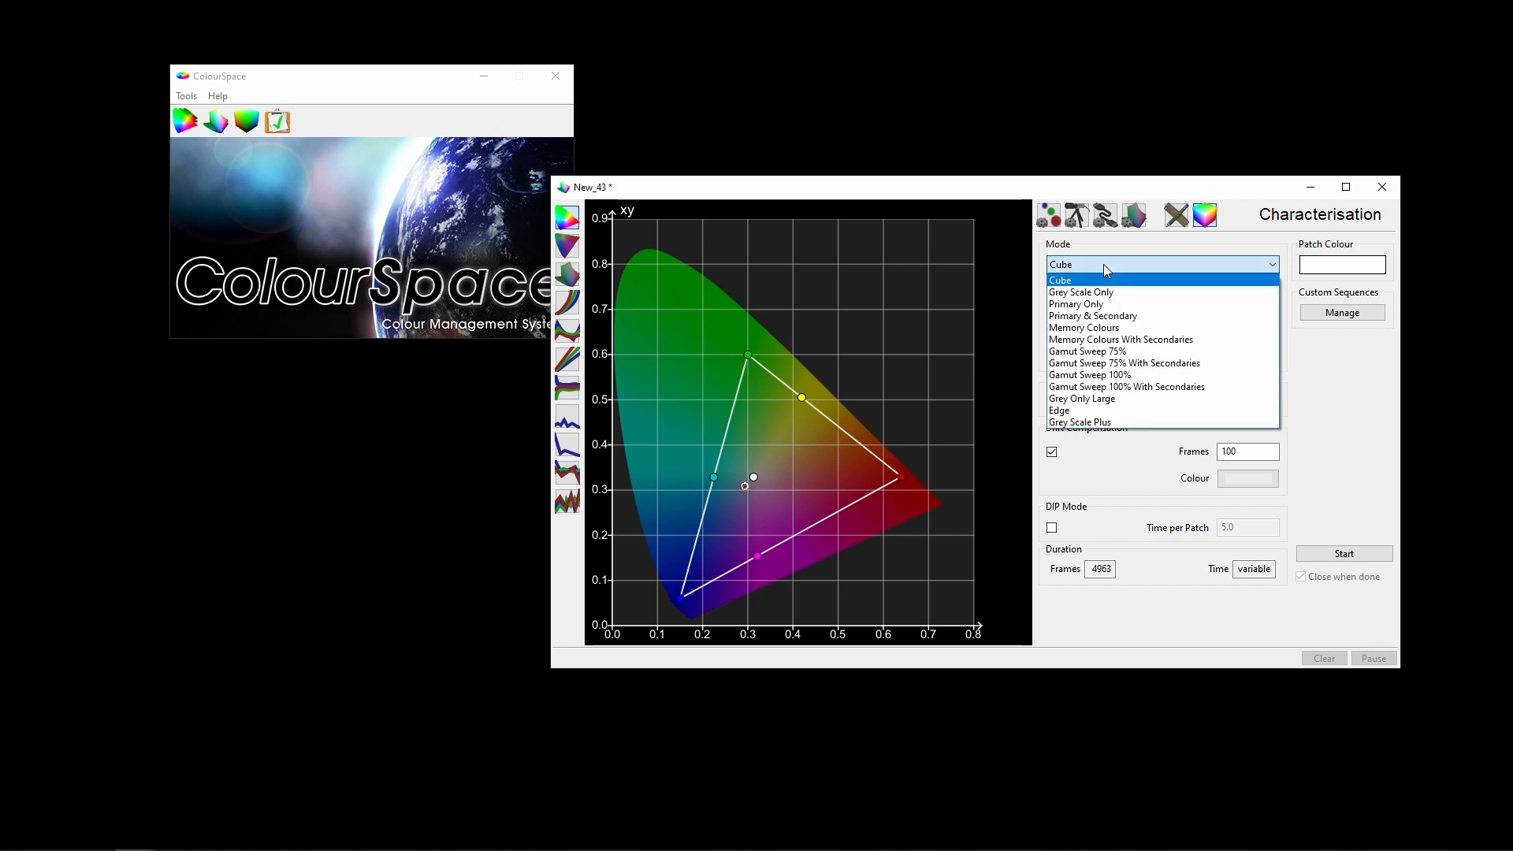
click(1088, 424)
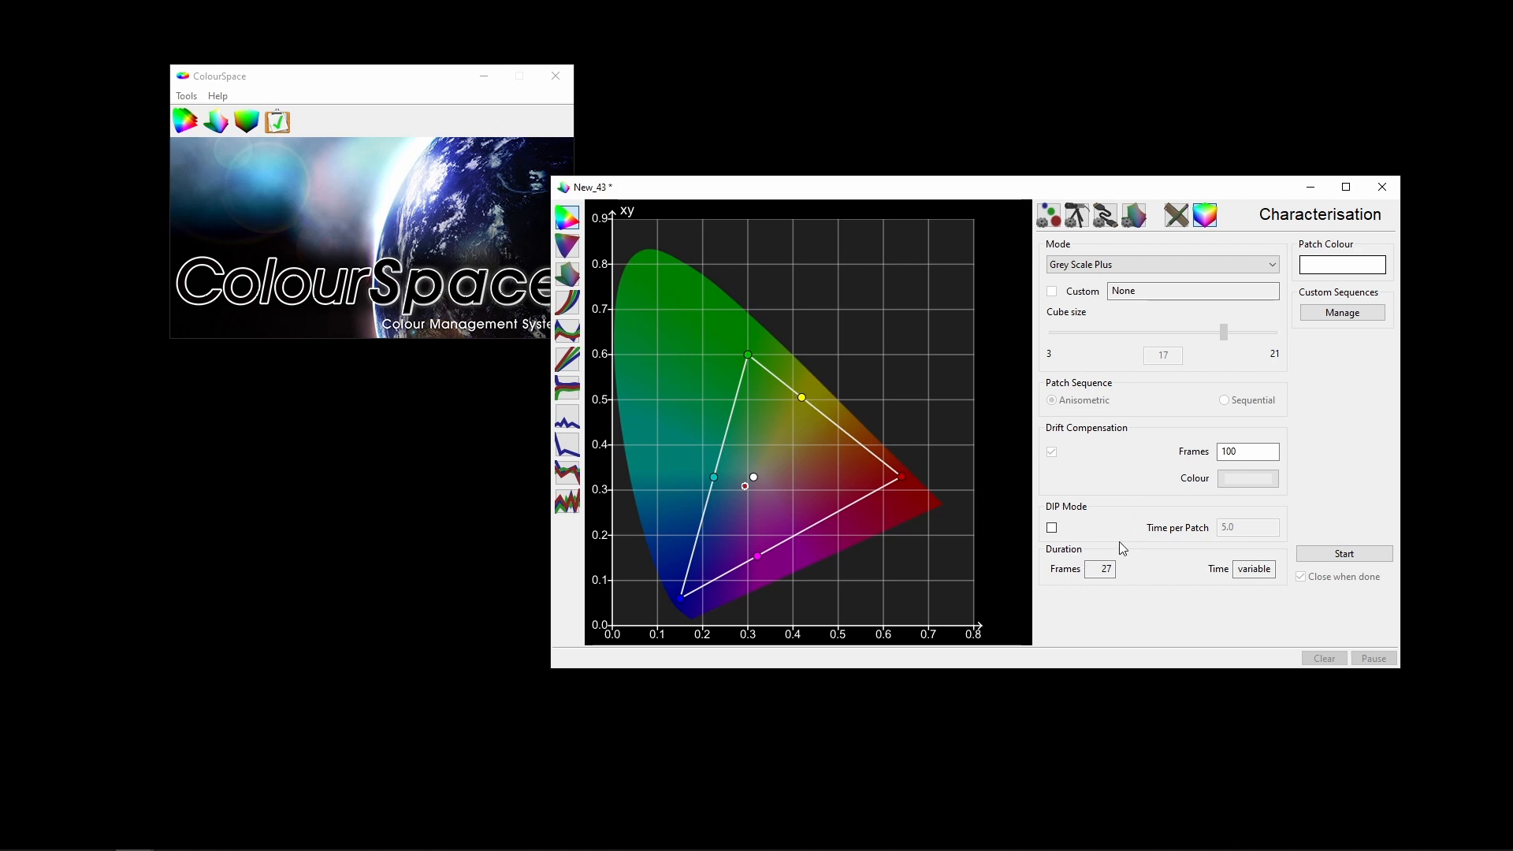
click(1346, 555)
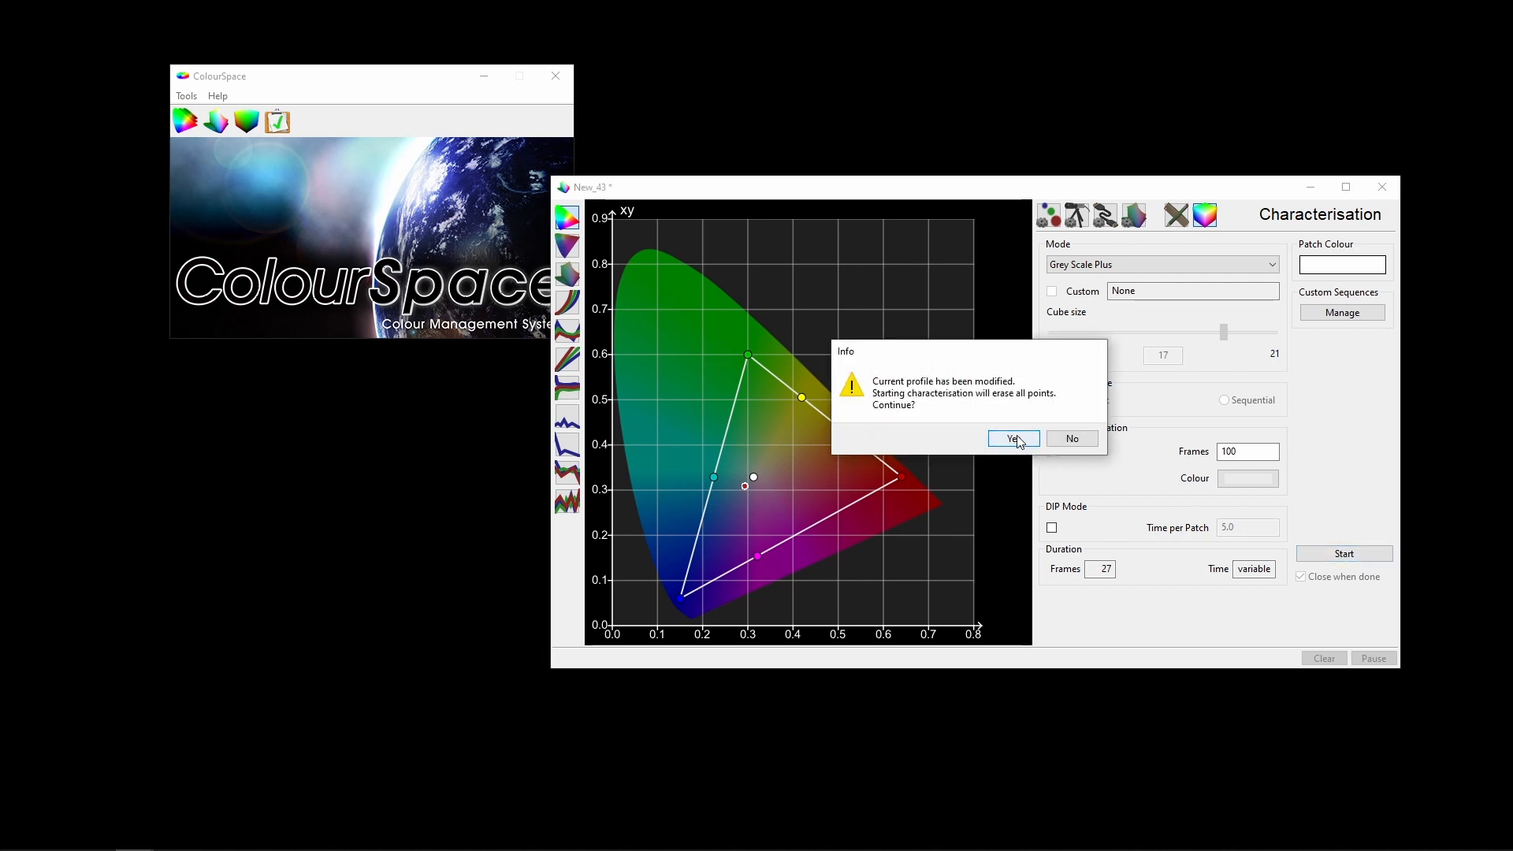
click(1015, 439)
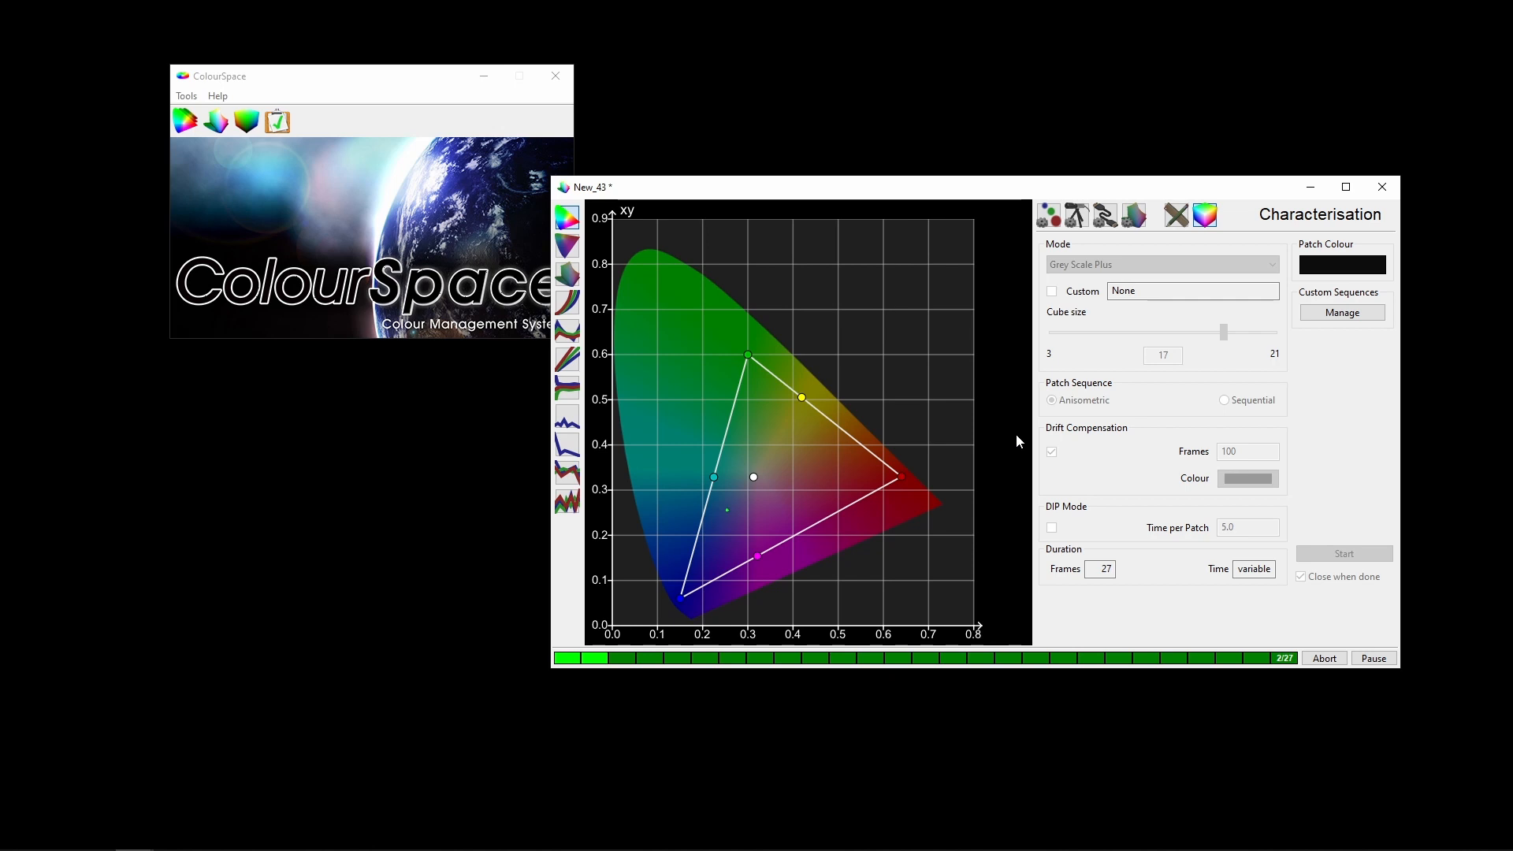
click(1176, 216)
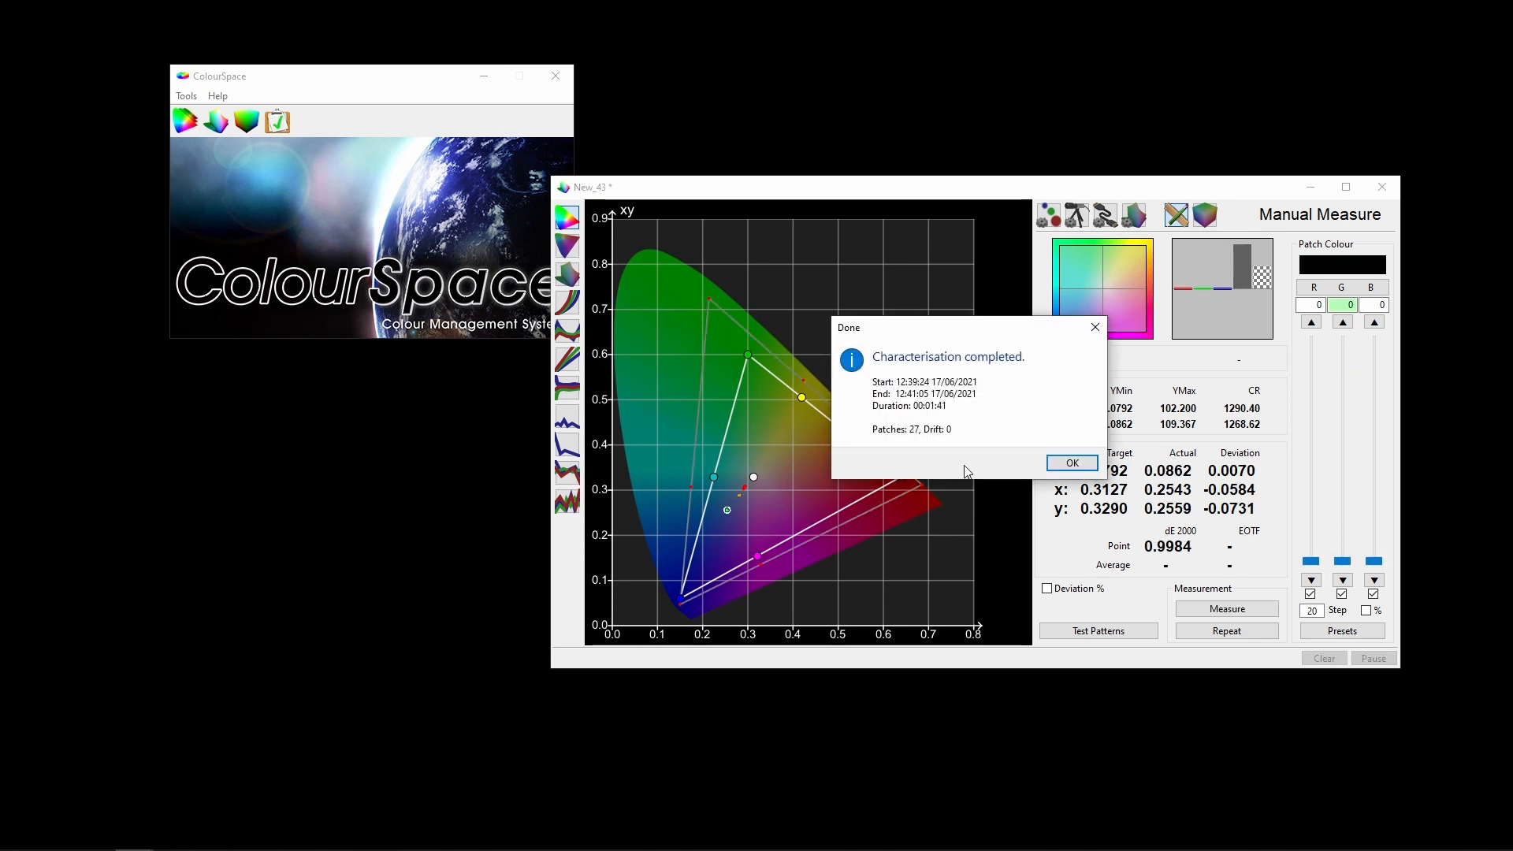
click(1071, 465)
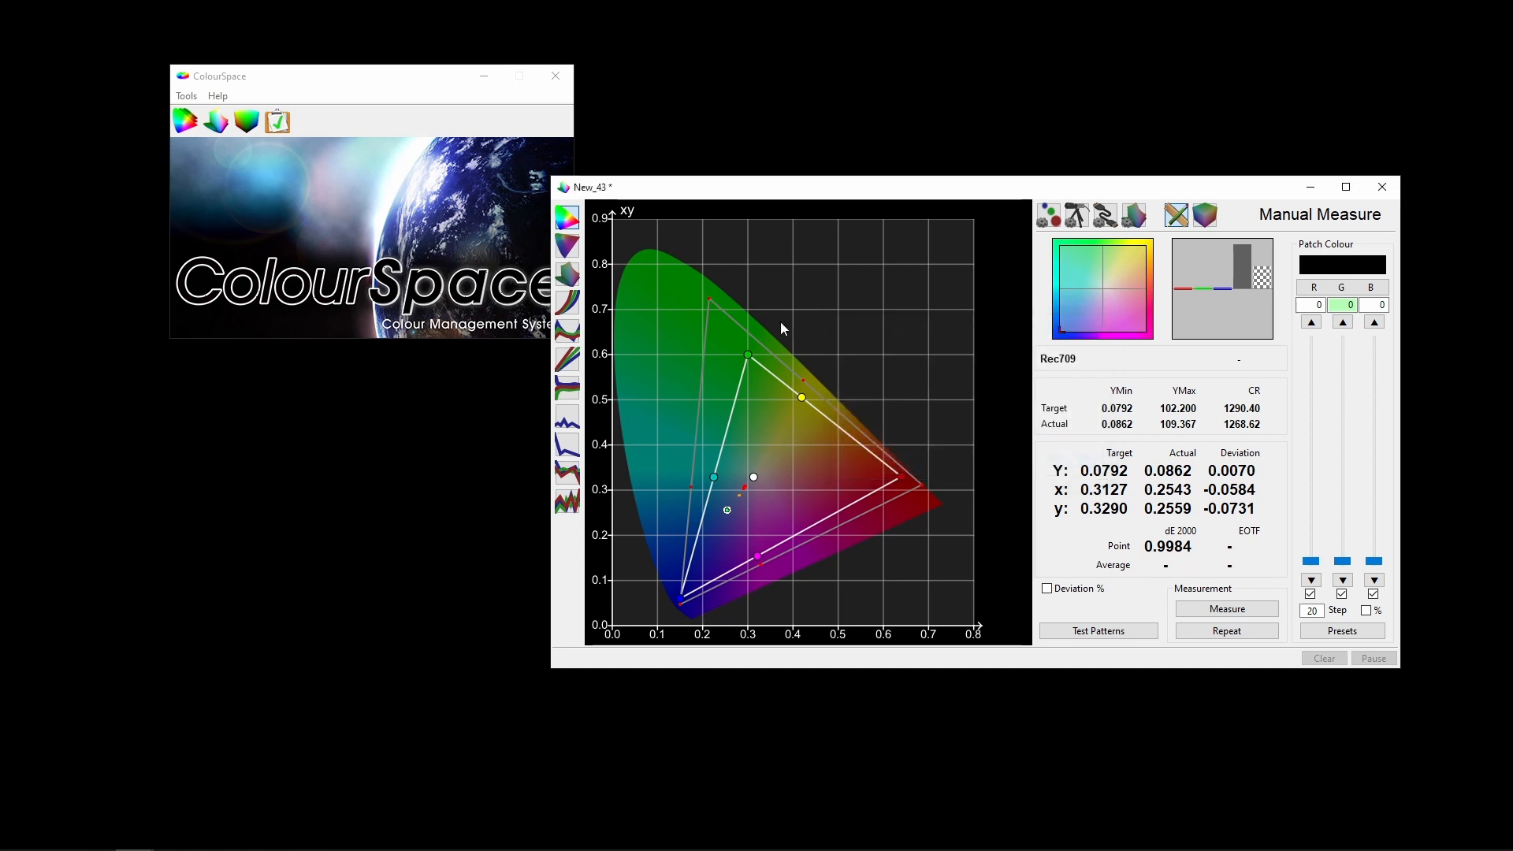
Step: Show the EOTF graph and match the target luma to the measured profile luma
click(568, 303)
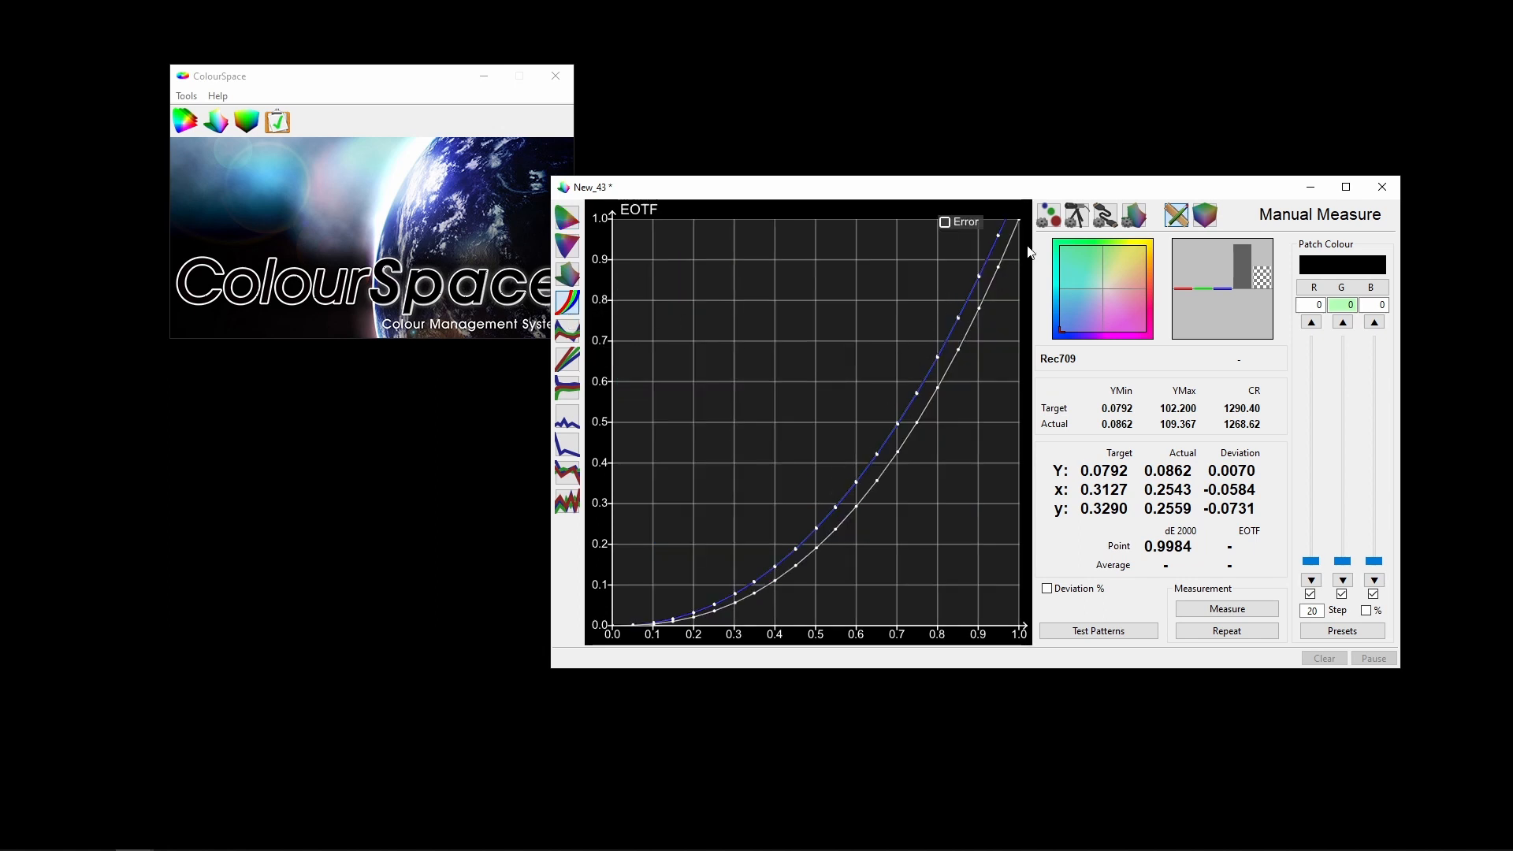
click(1049, 215)
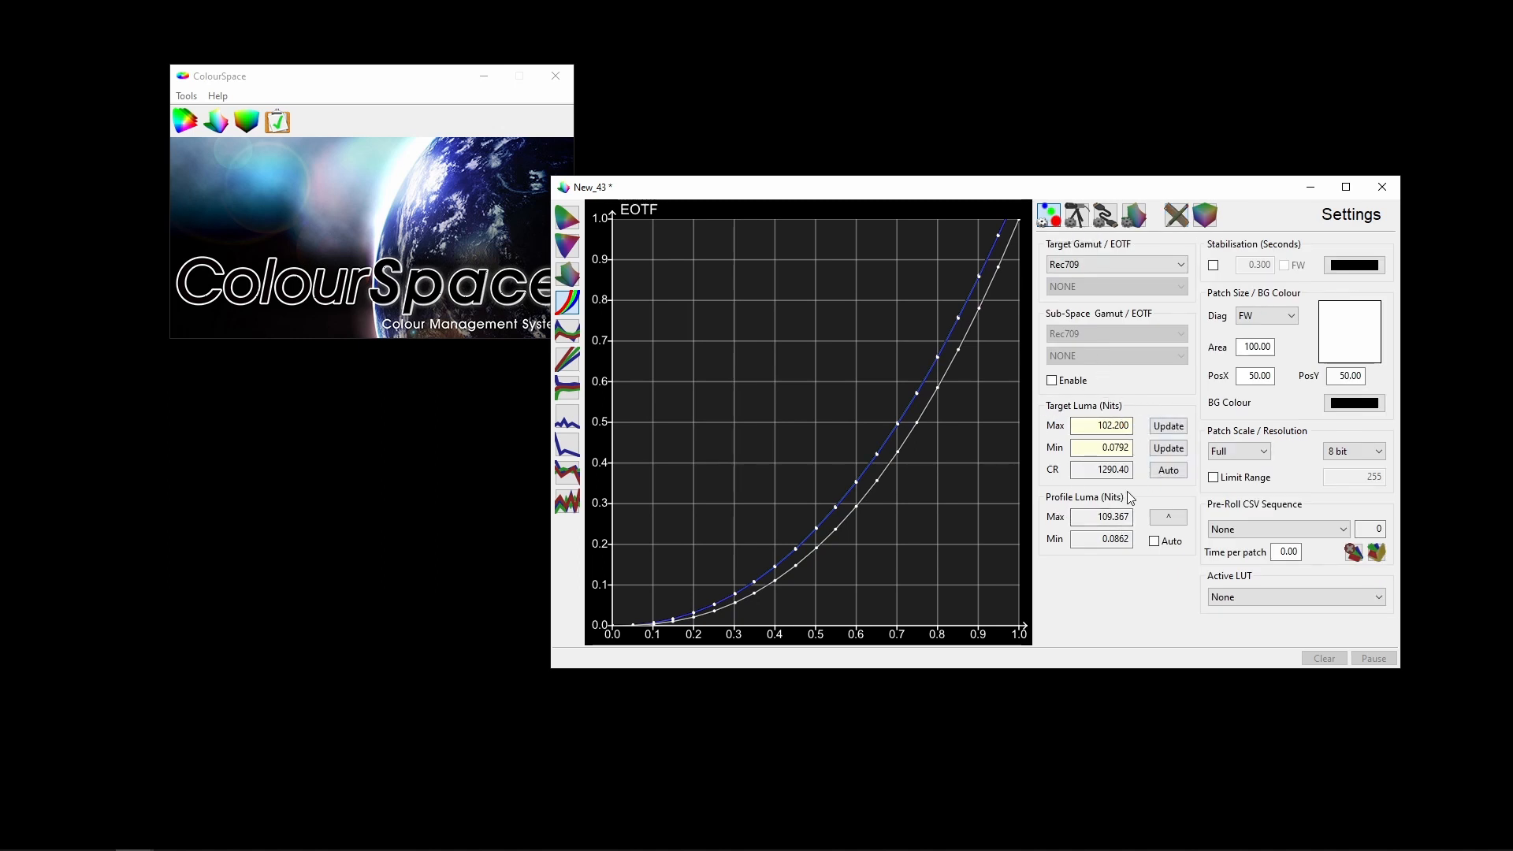
click(1175, 518)
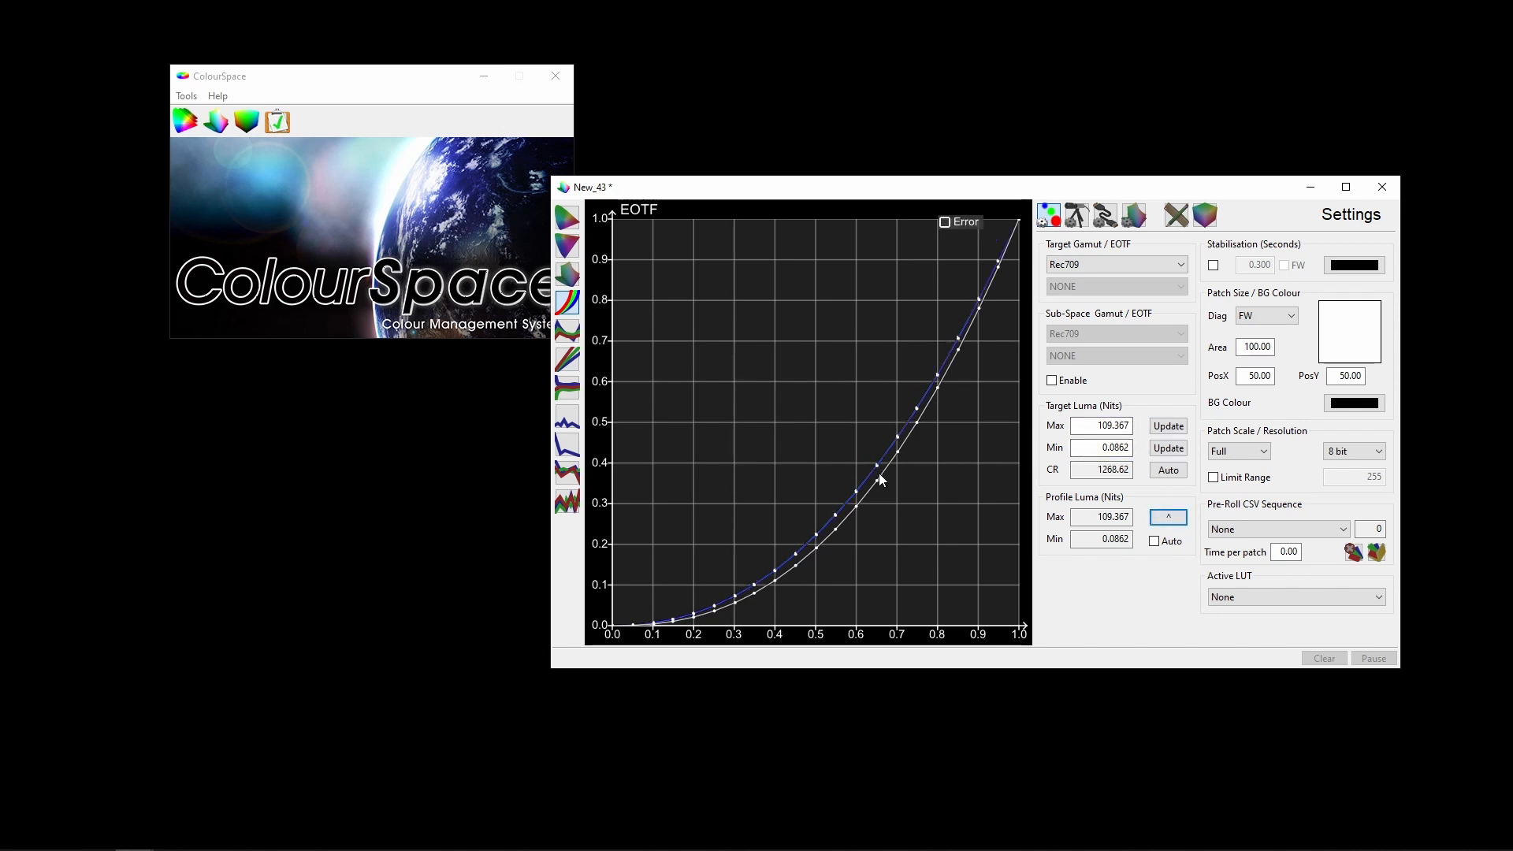
Step: Set the target gamut to sRGB and copy the profile luma values into the target luma again
click(1100, 263)
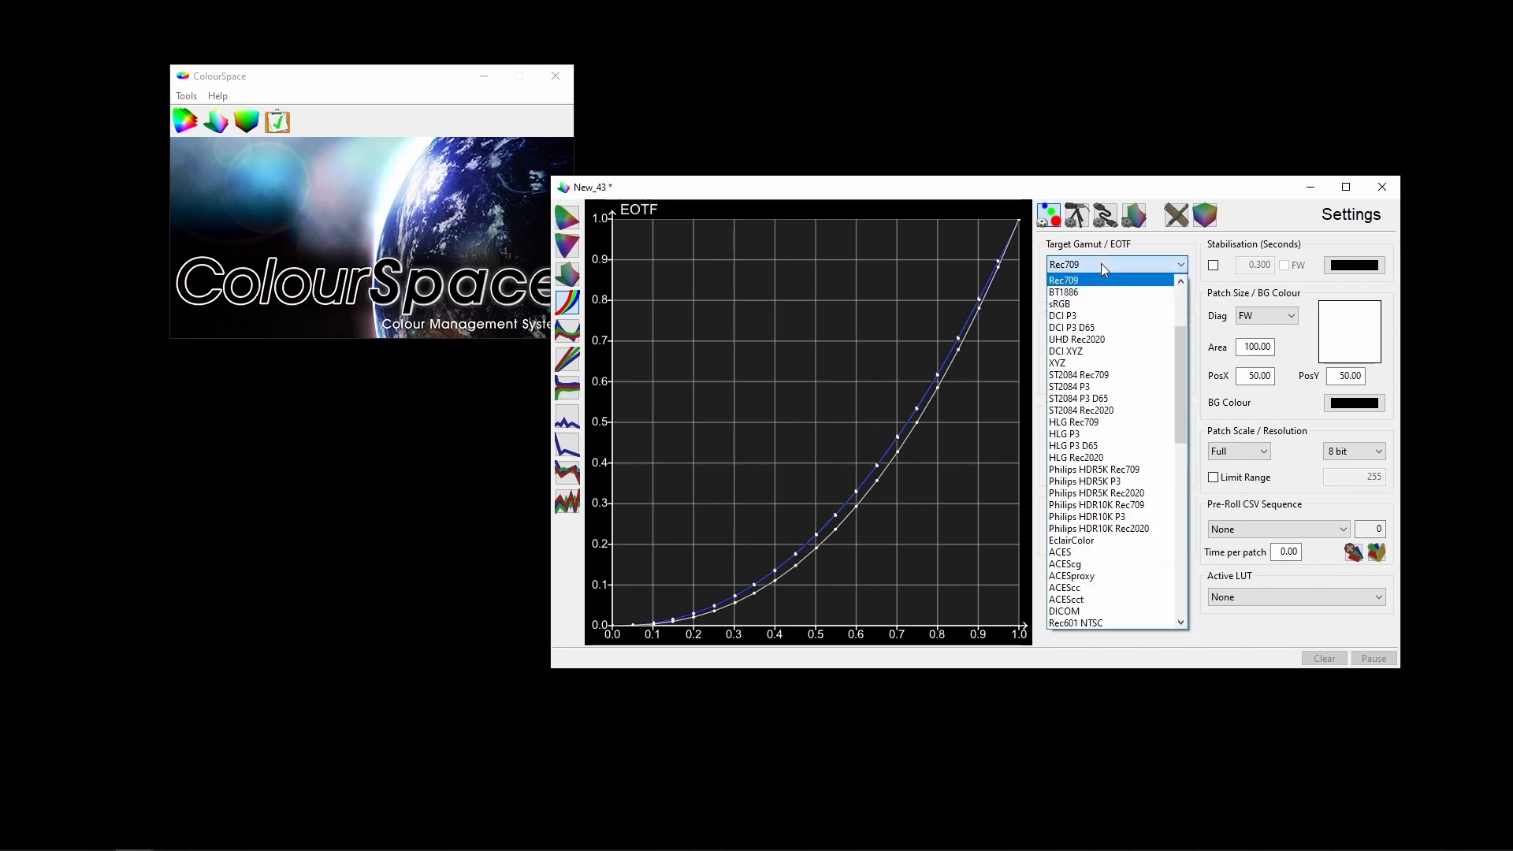
click(1069, 305)
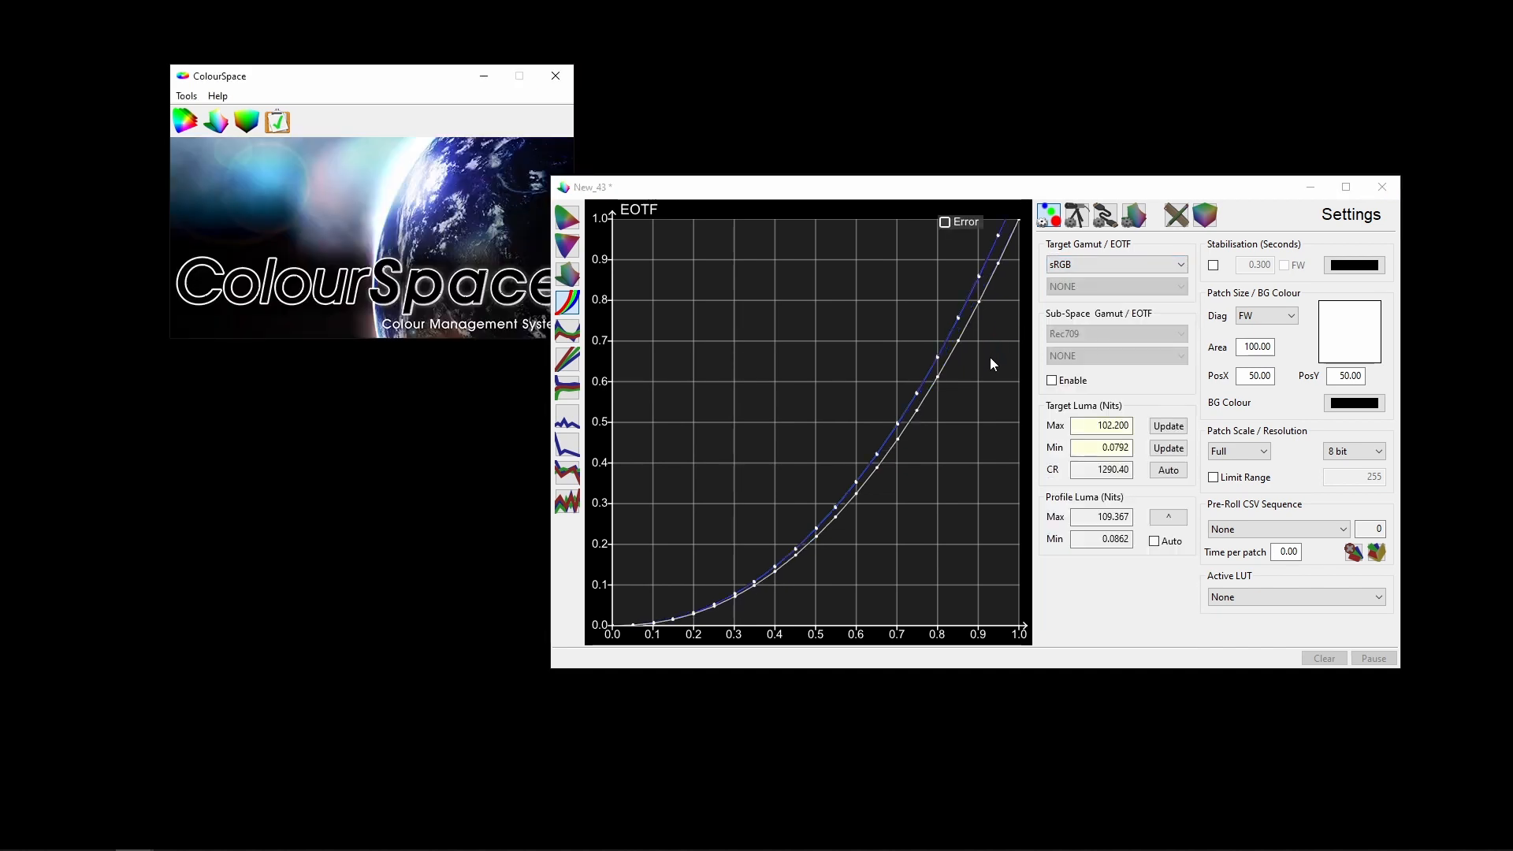
click(1167, 518)
click(1162, 519)
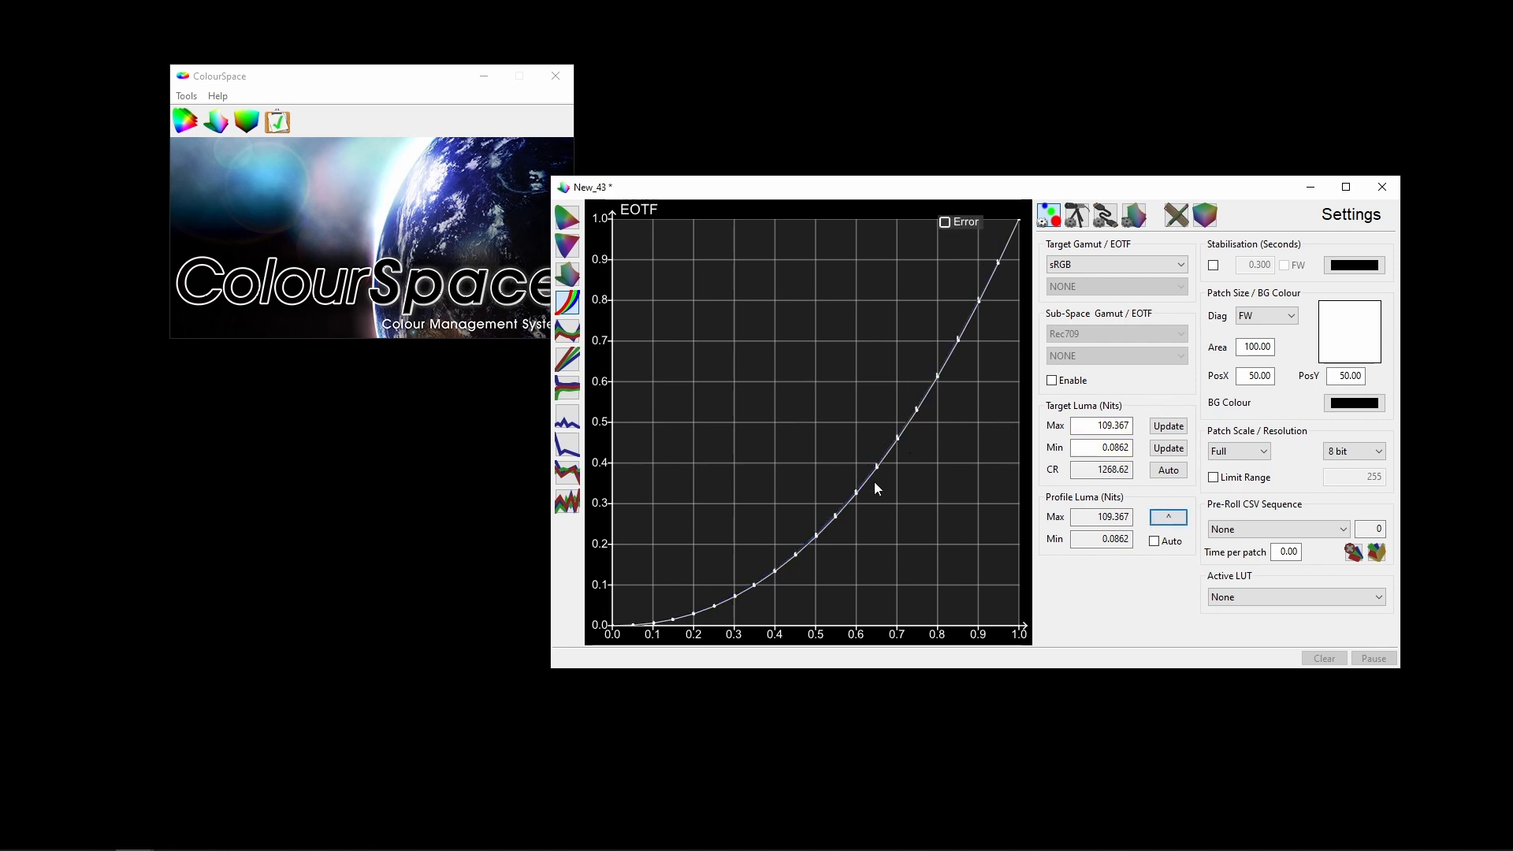
Step: Review the profile in the differential EOTF, RGB Balance and xy chromaticity graphs
click(568, 331)
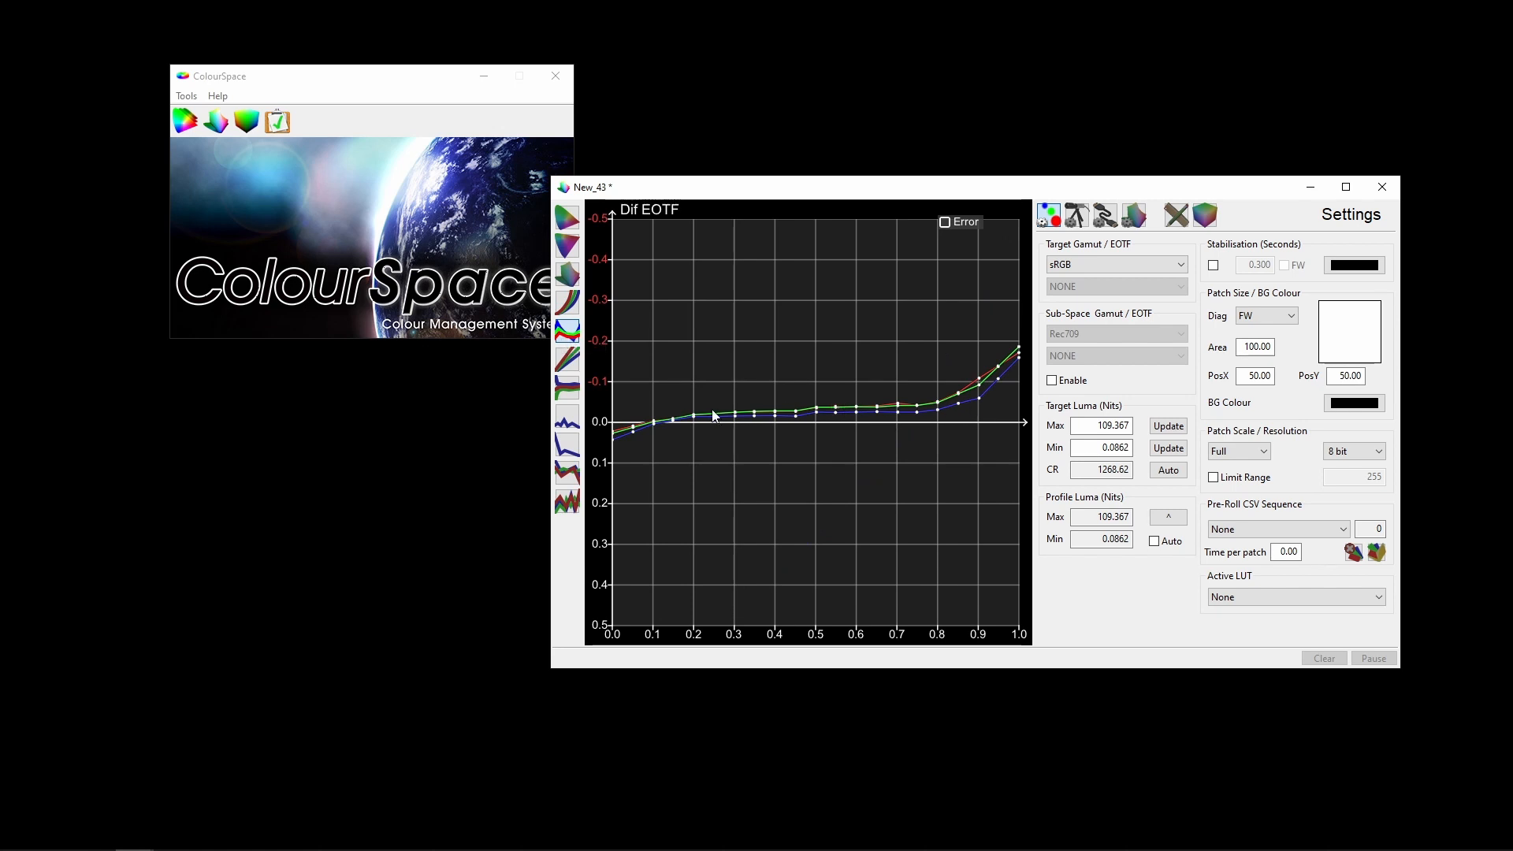
click(567, 388)
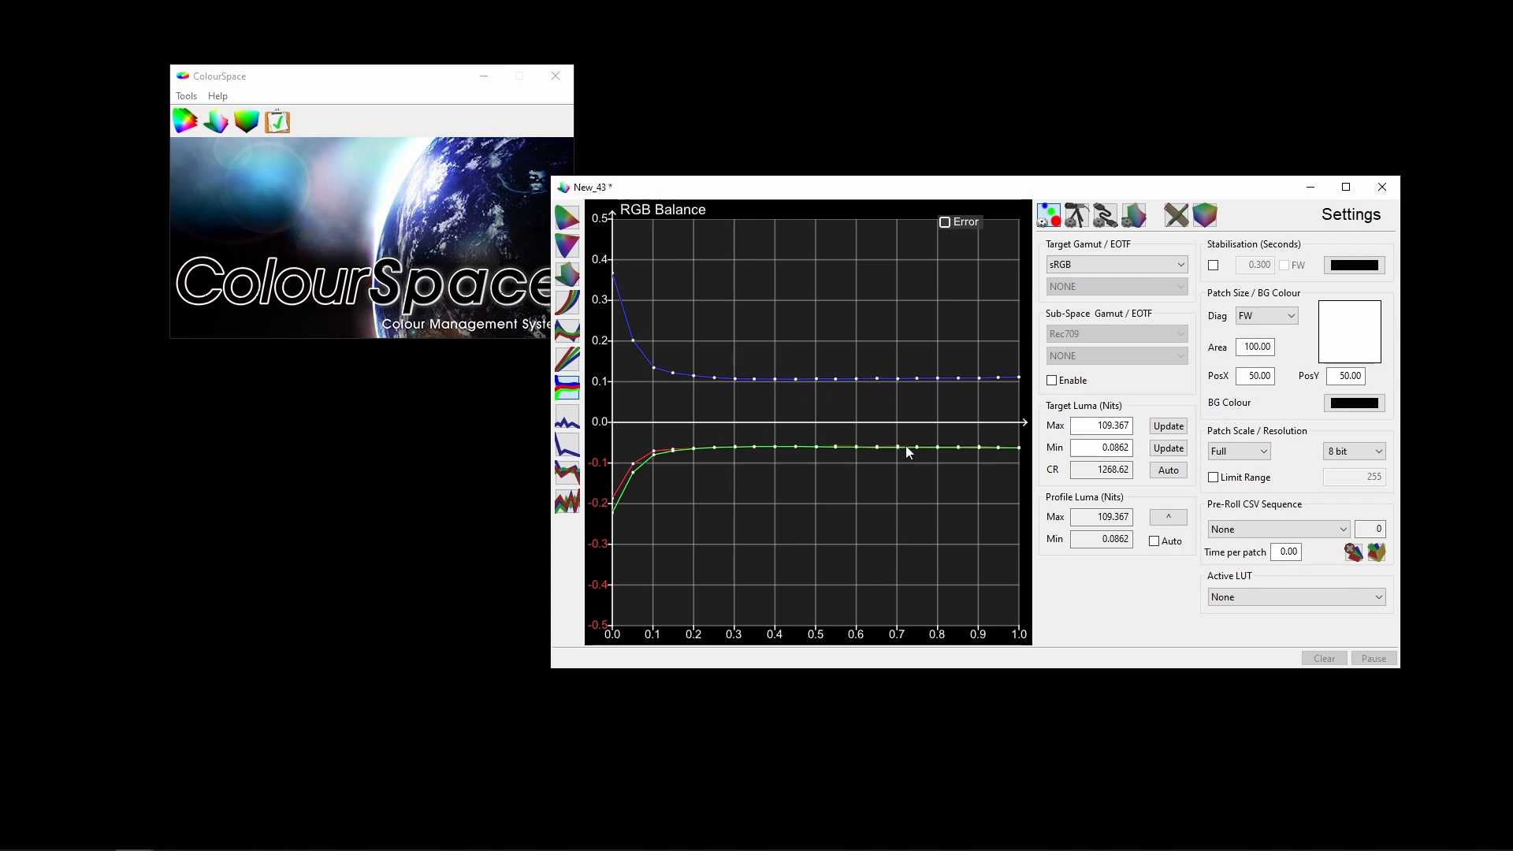
click(567, 217)
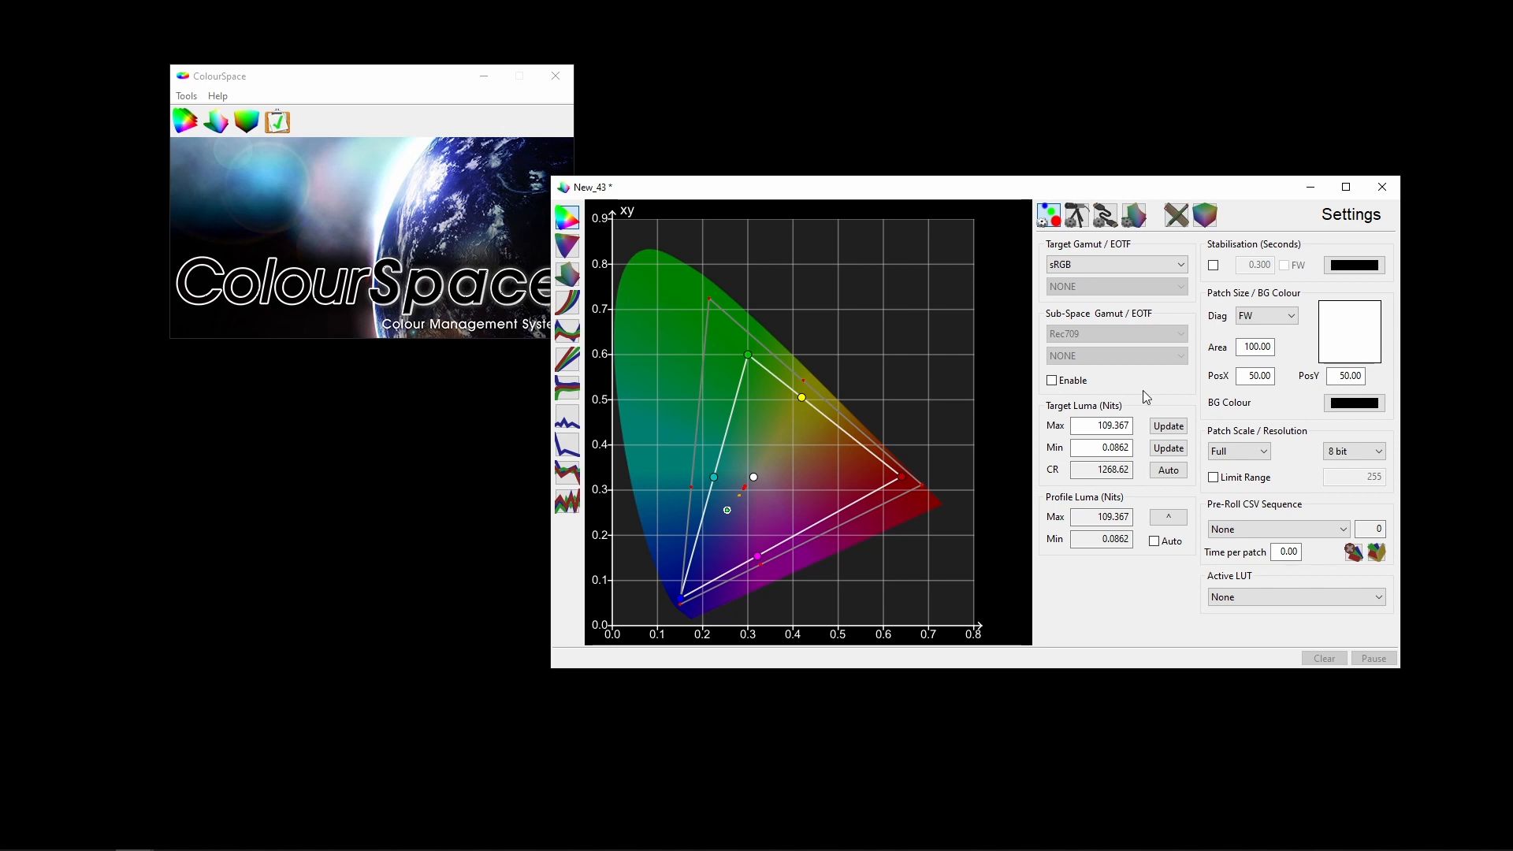
Step: Set the target gamut back to Rec709
click(1138, 263)
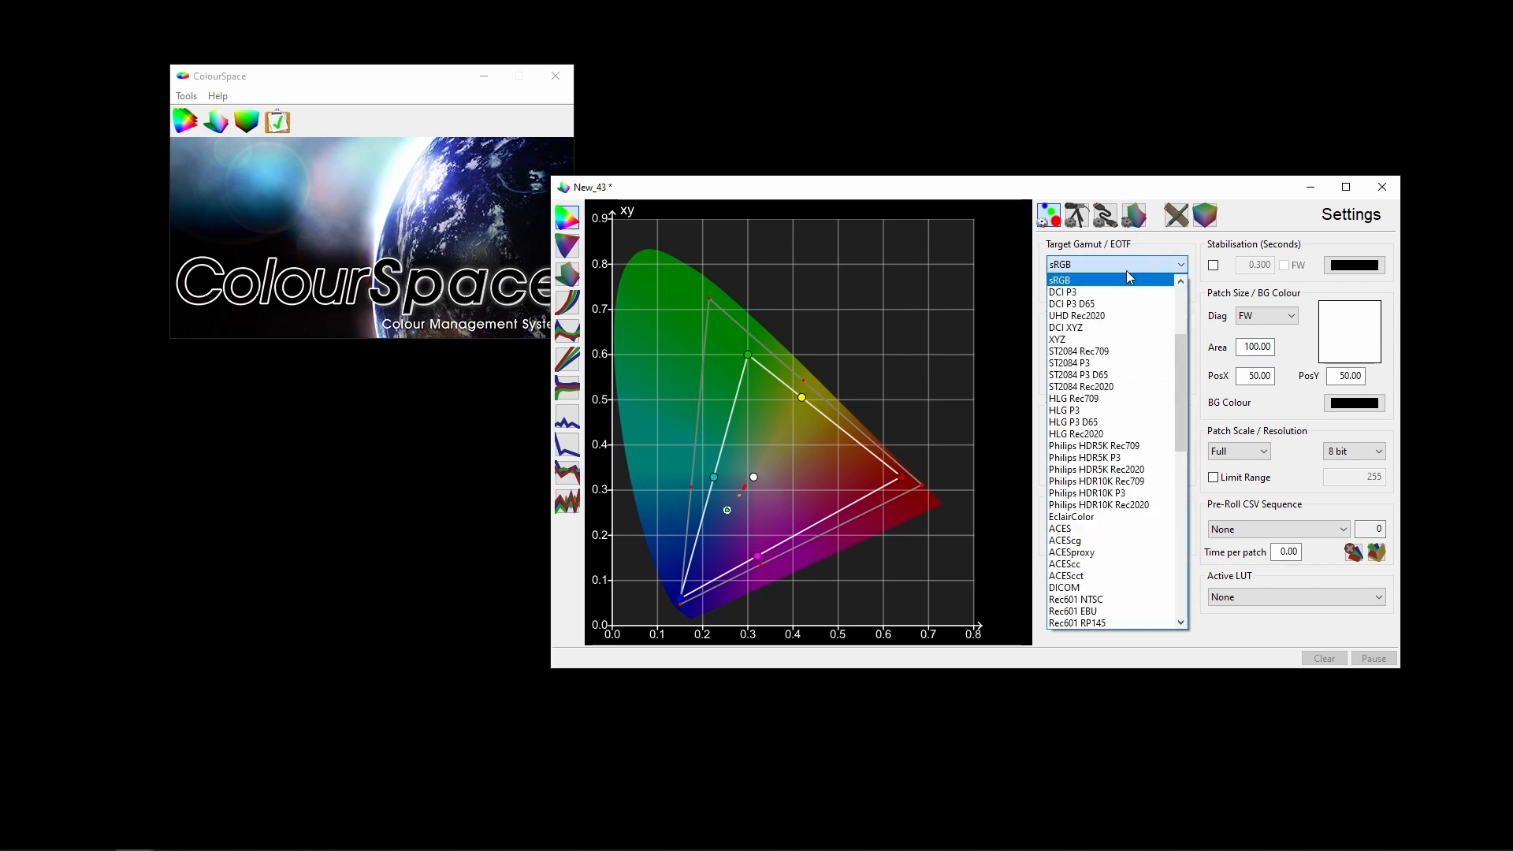
scroll(1109, 321, up, 1)
click(1072, 292)
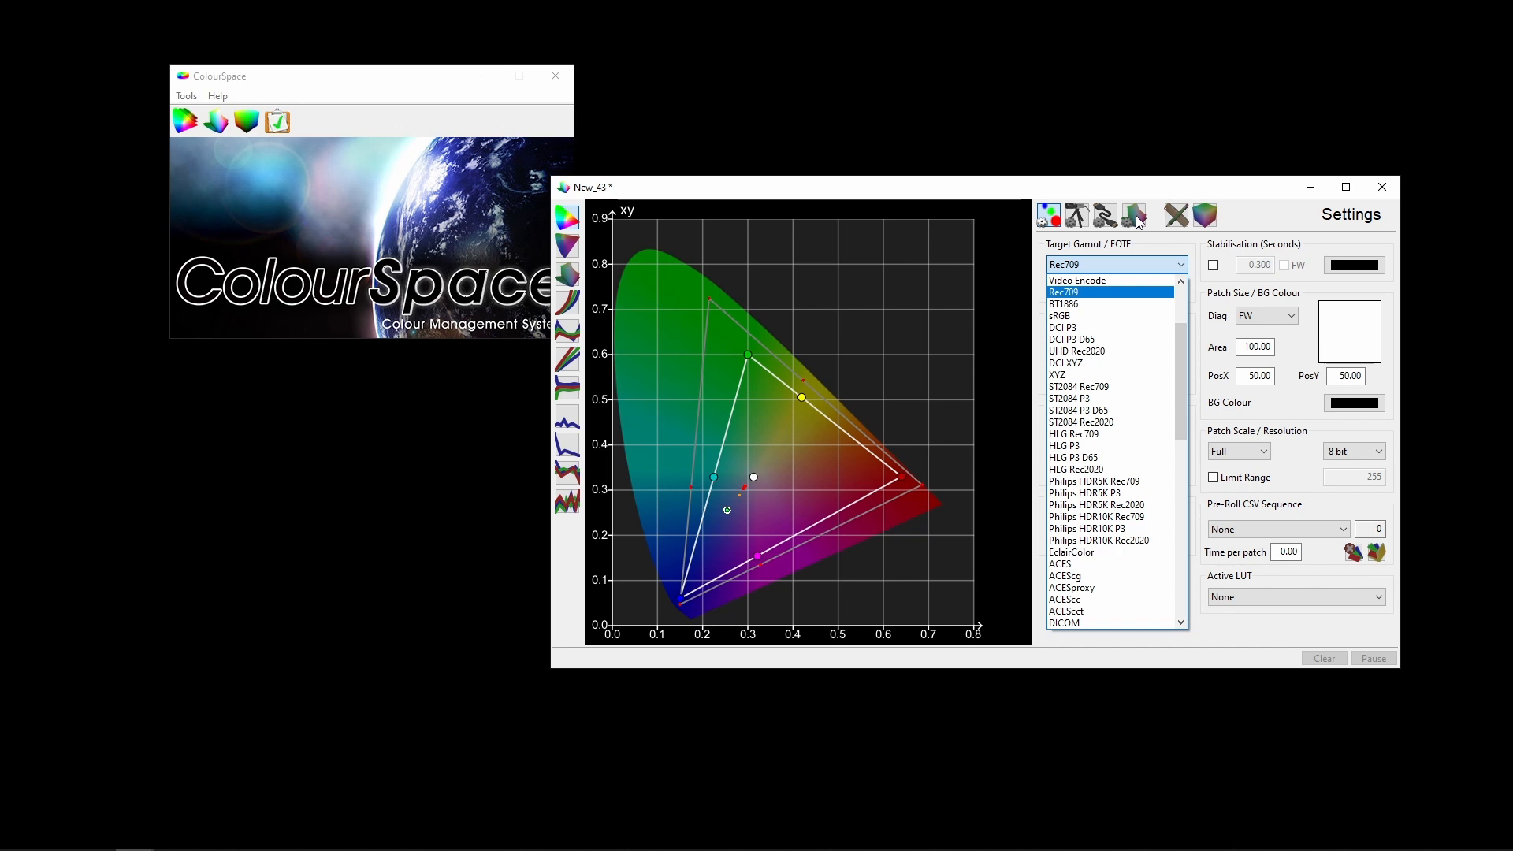
Step: Save the measured profile to the library under the name EIZO INTERNAL PROFILE TEST
click(1135, 217)
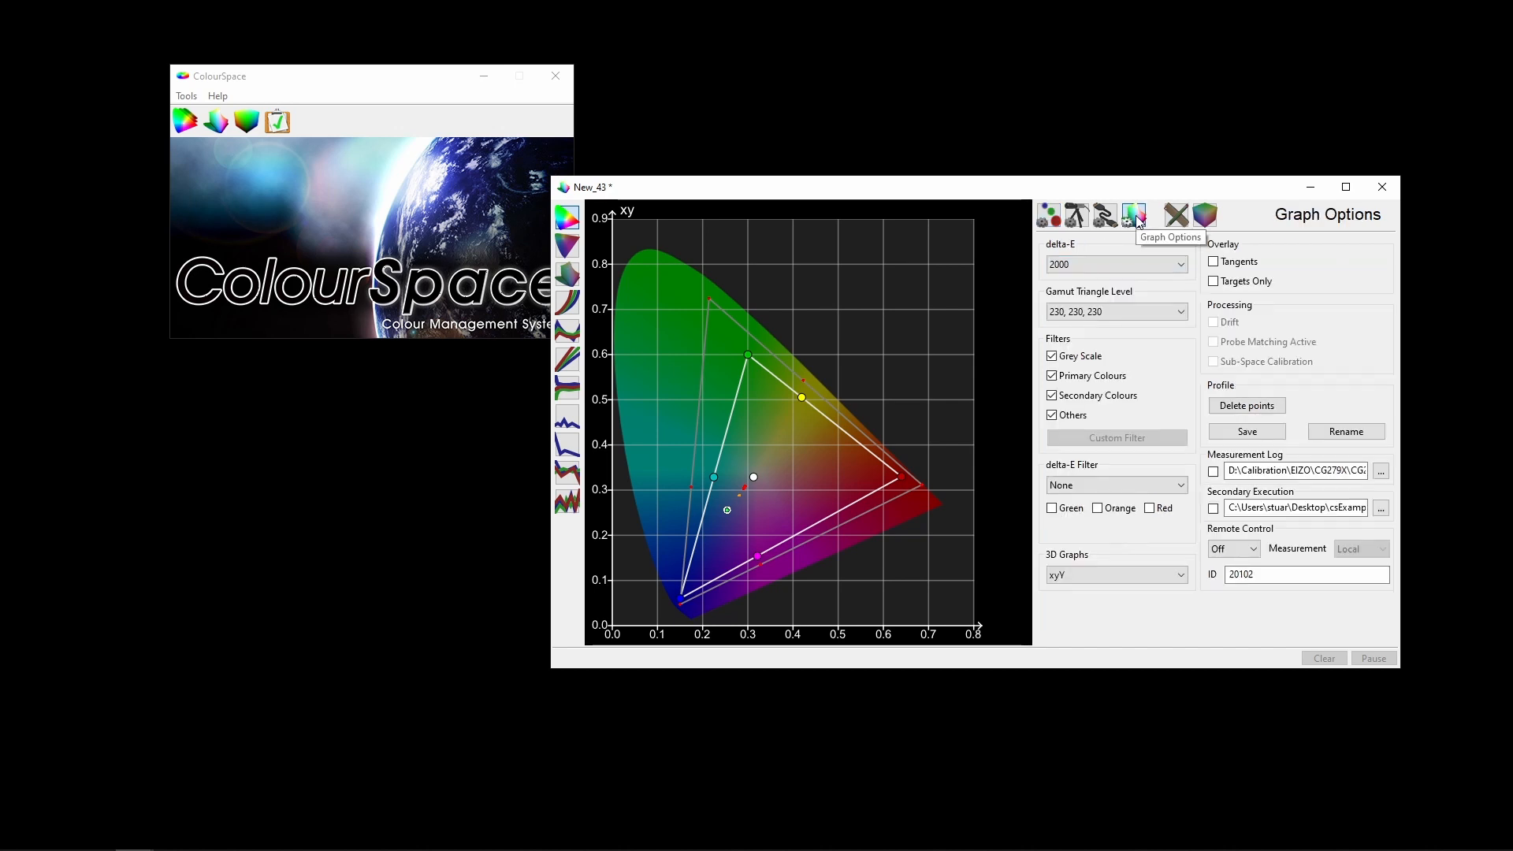
click(1259, 436)
click(1258, 436)
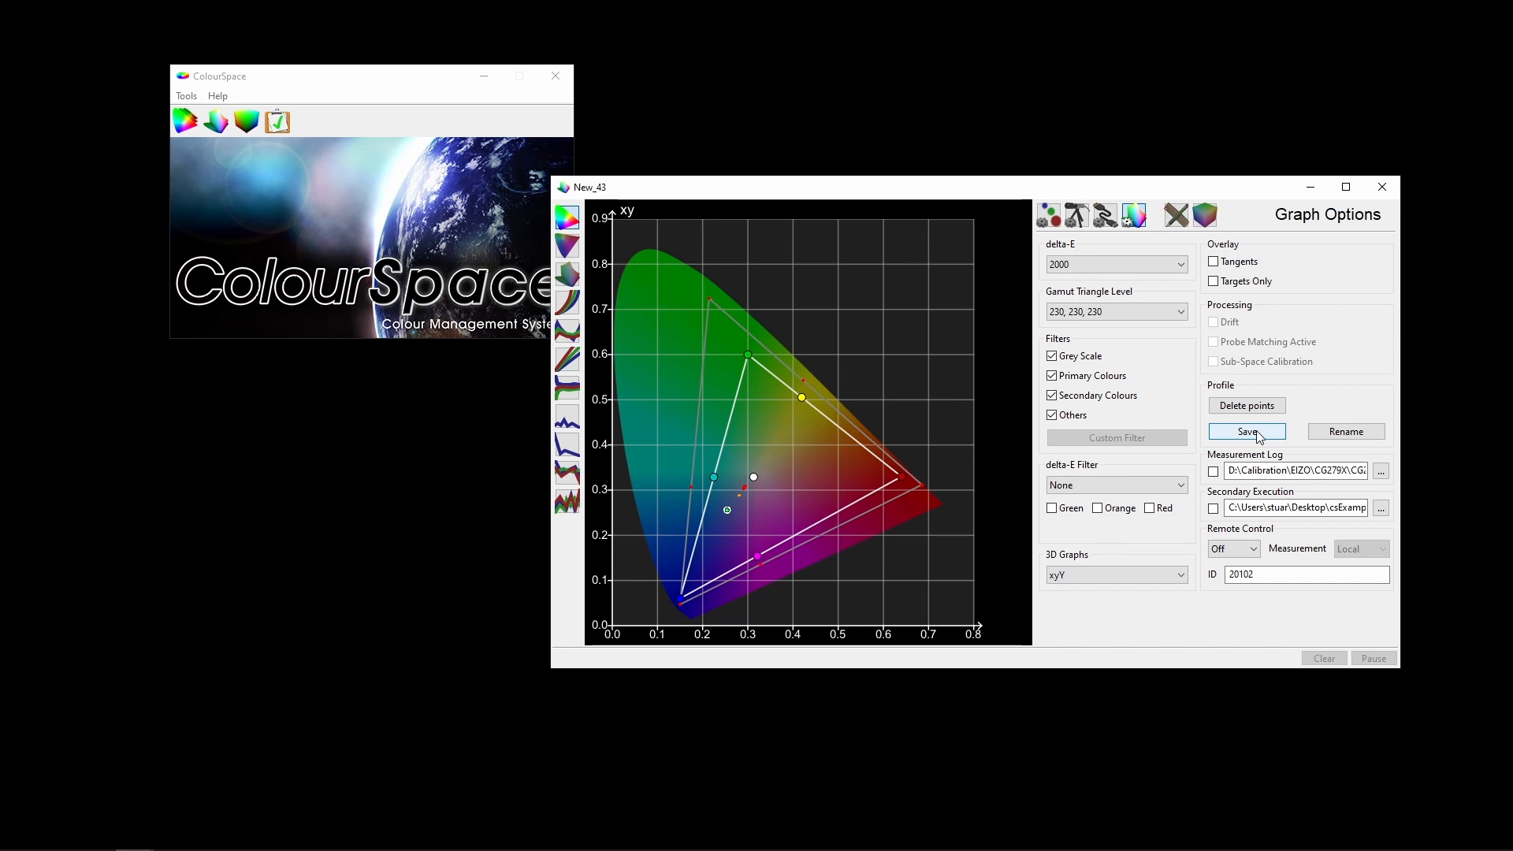
click(1239, 435)
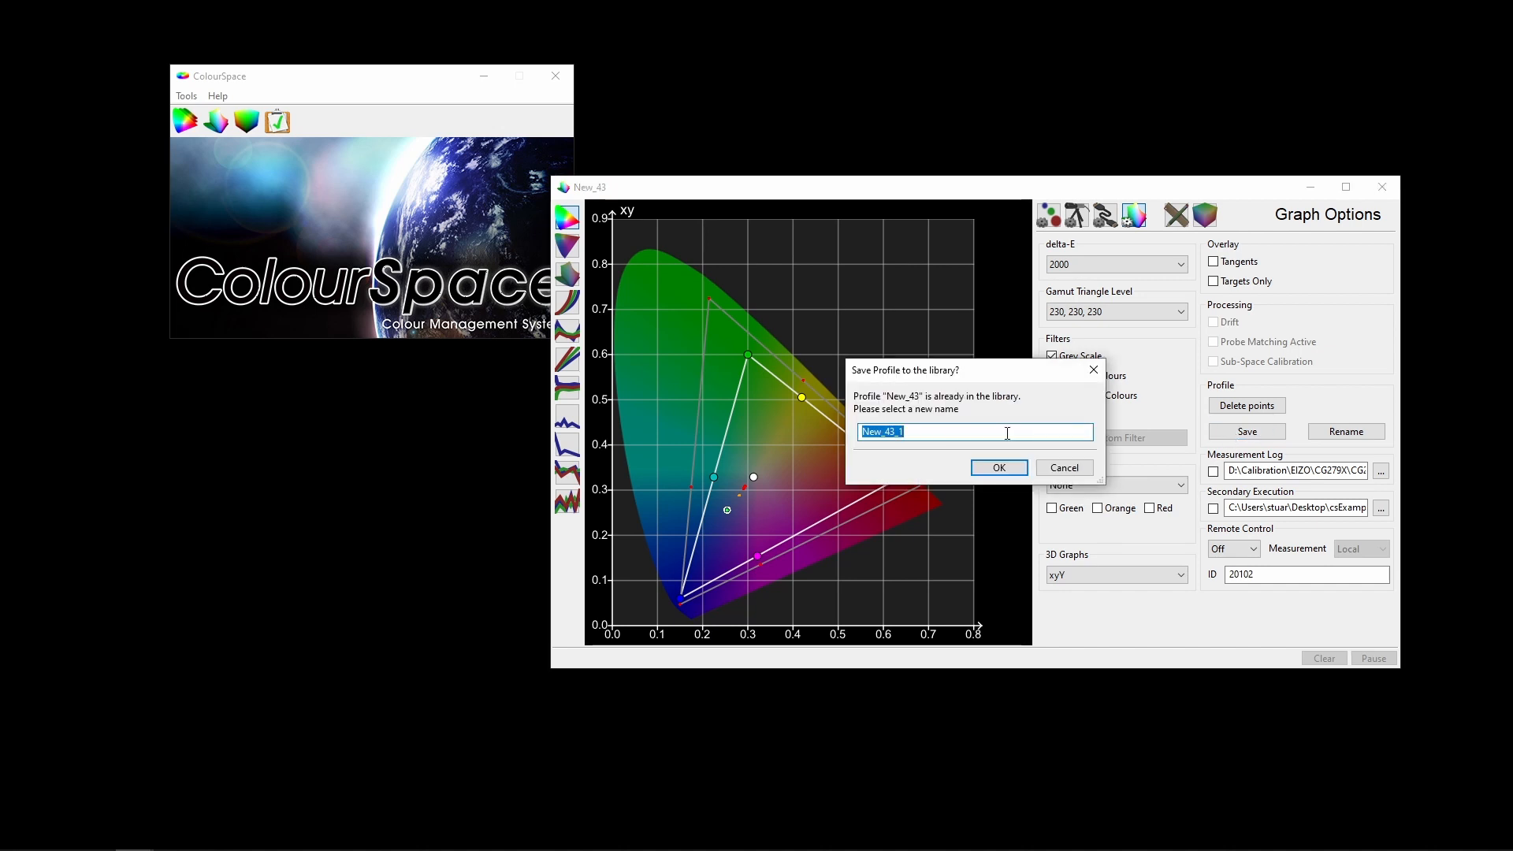
text(EIZO)
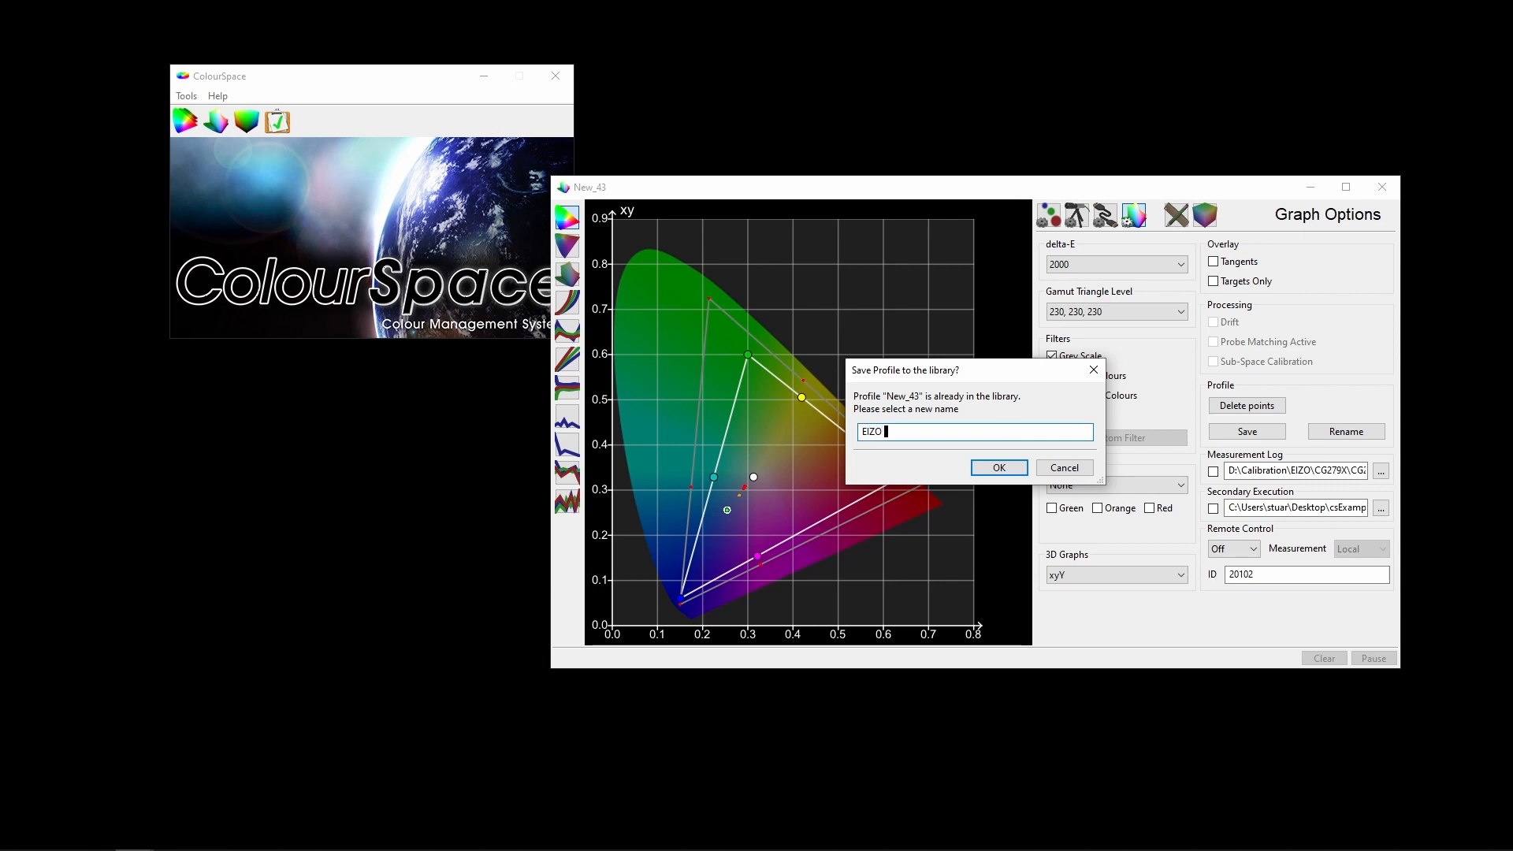
text( INTERNA)
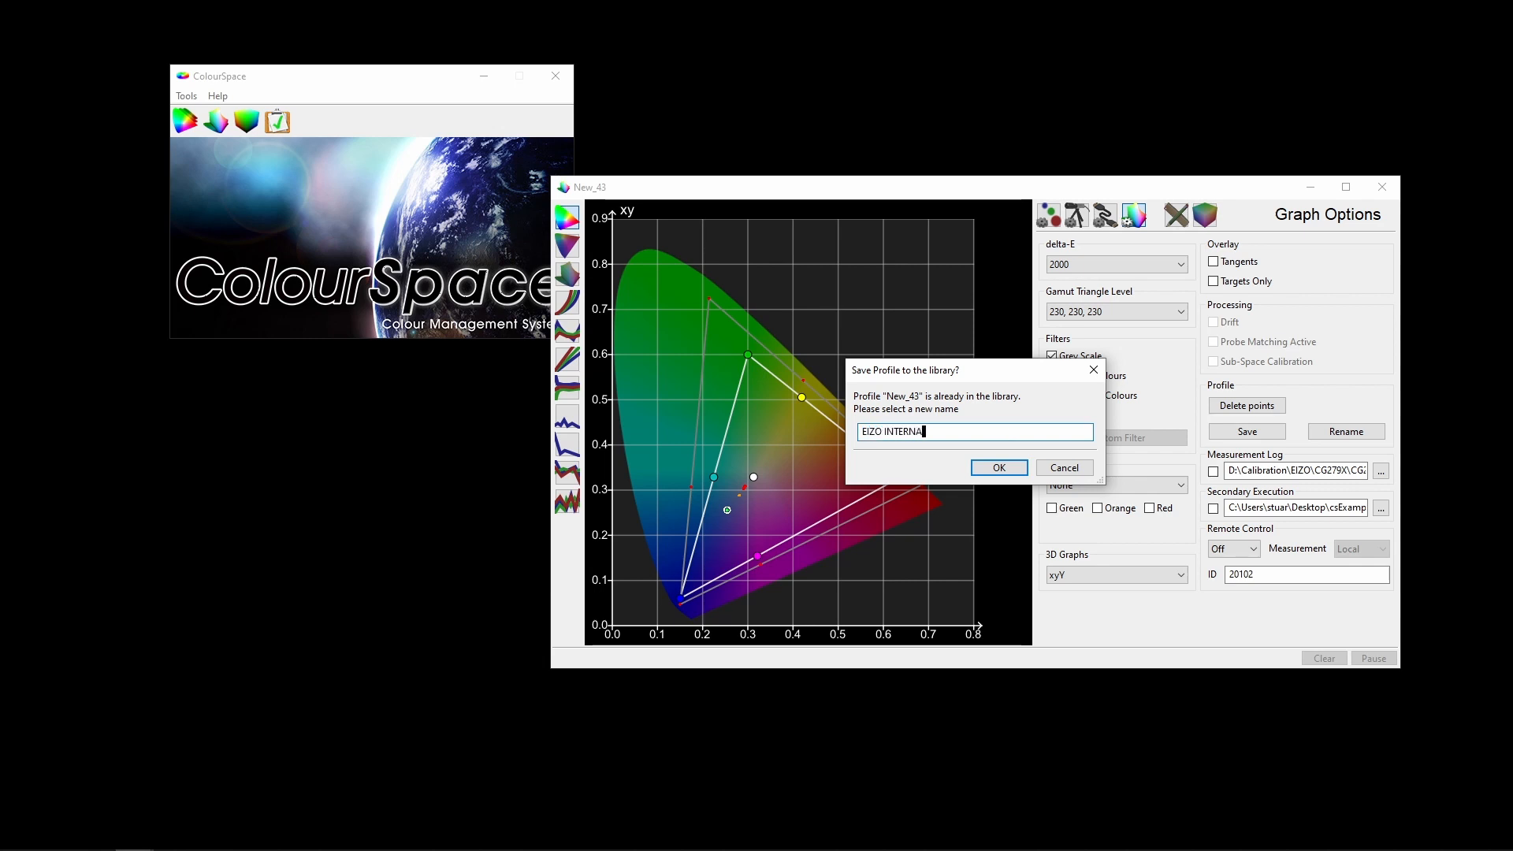
text(L PROFILE TEST)
click(1004, 470)
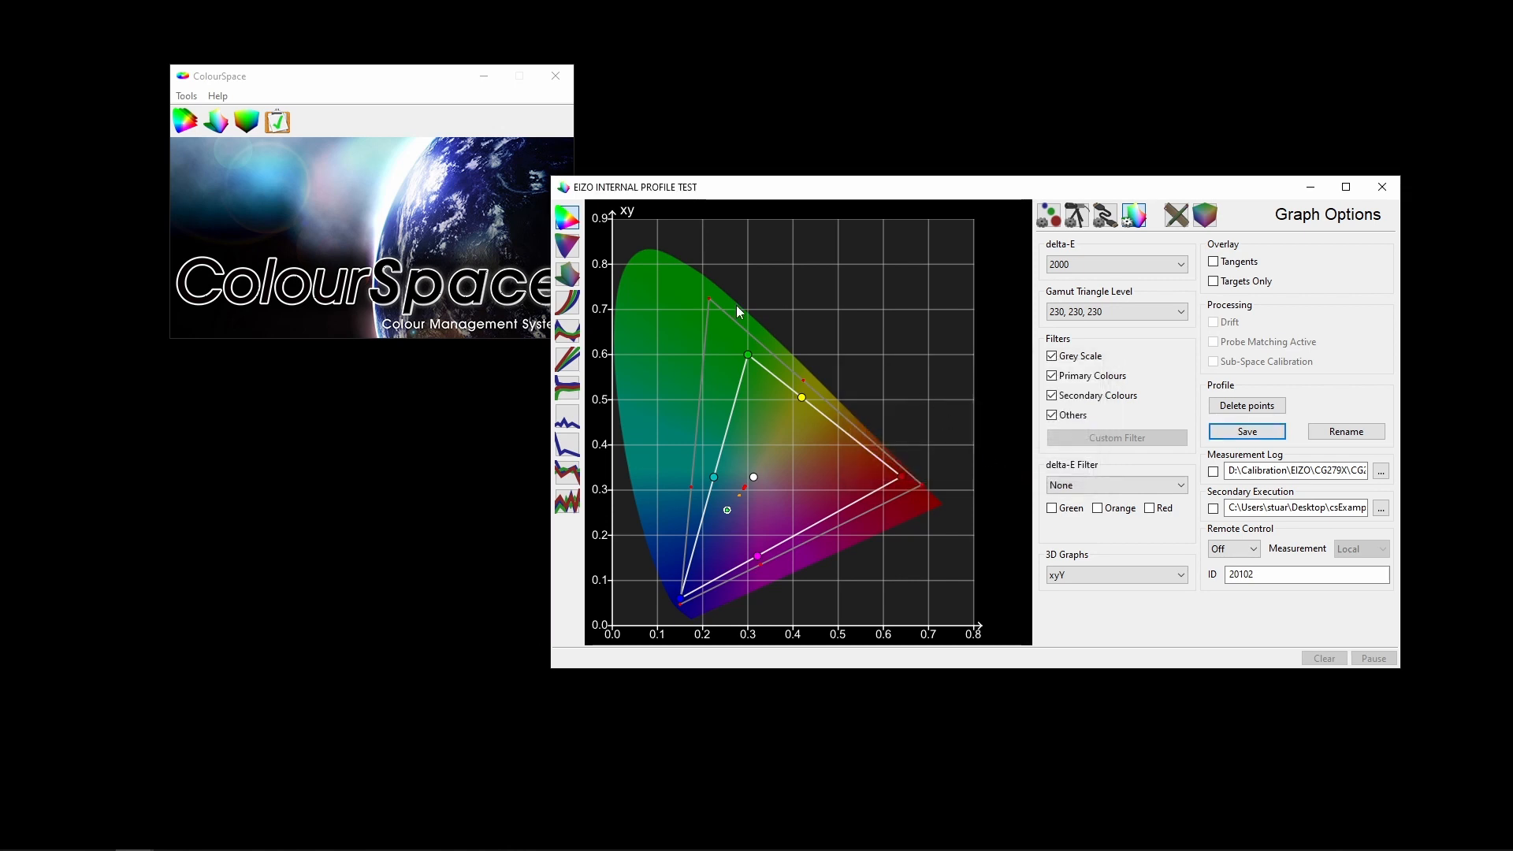
Step: Set up LUT generation with Rec709 as source, EIZO INTERNAL PROFILE TEST as destination and NONE as the hint profile
click(247, 124)
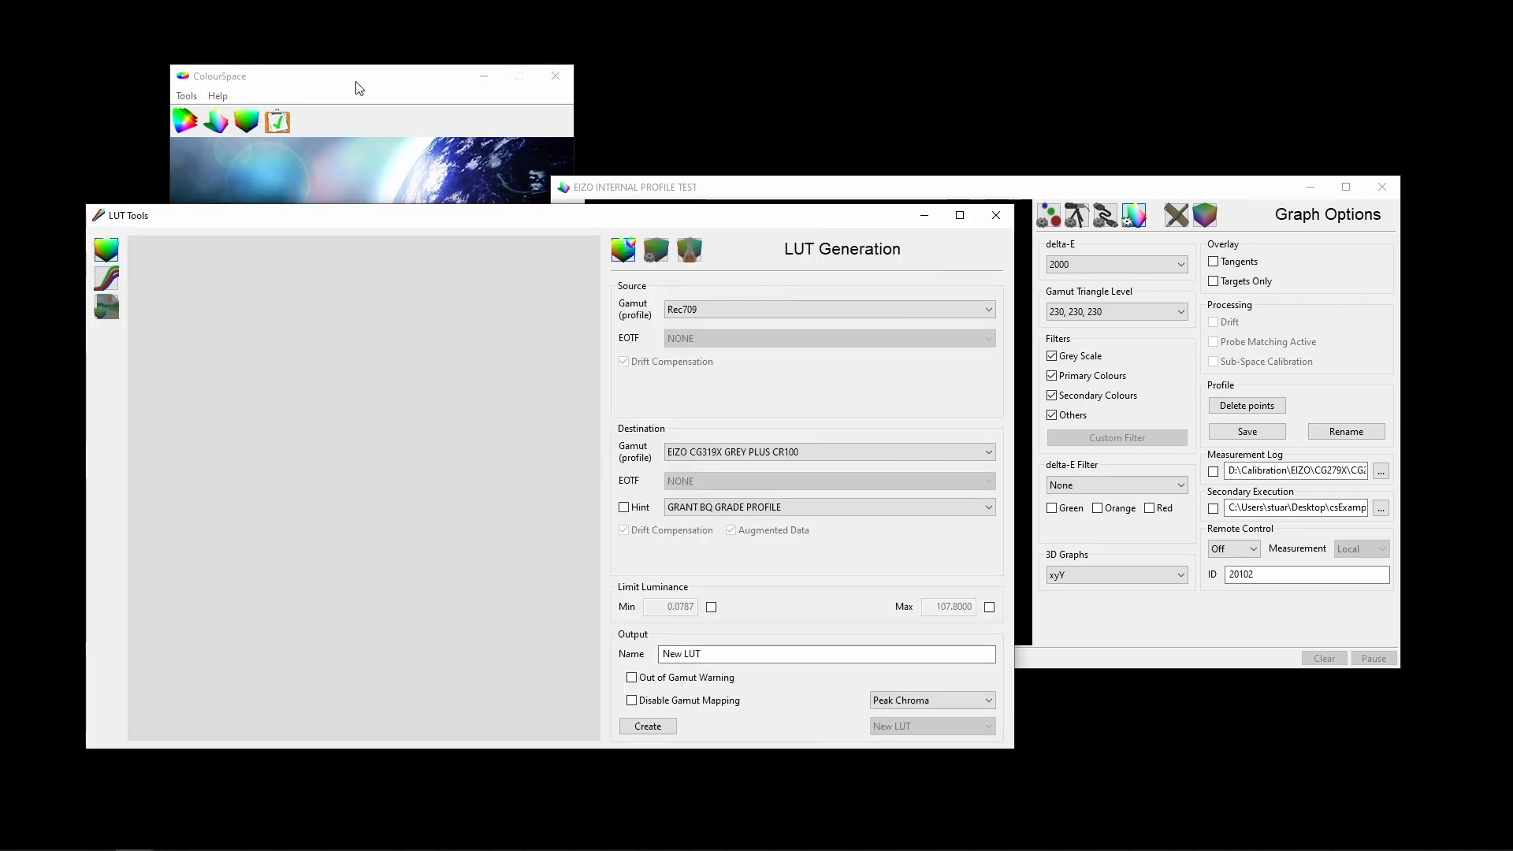
click(730, 315)
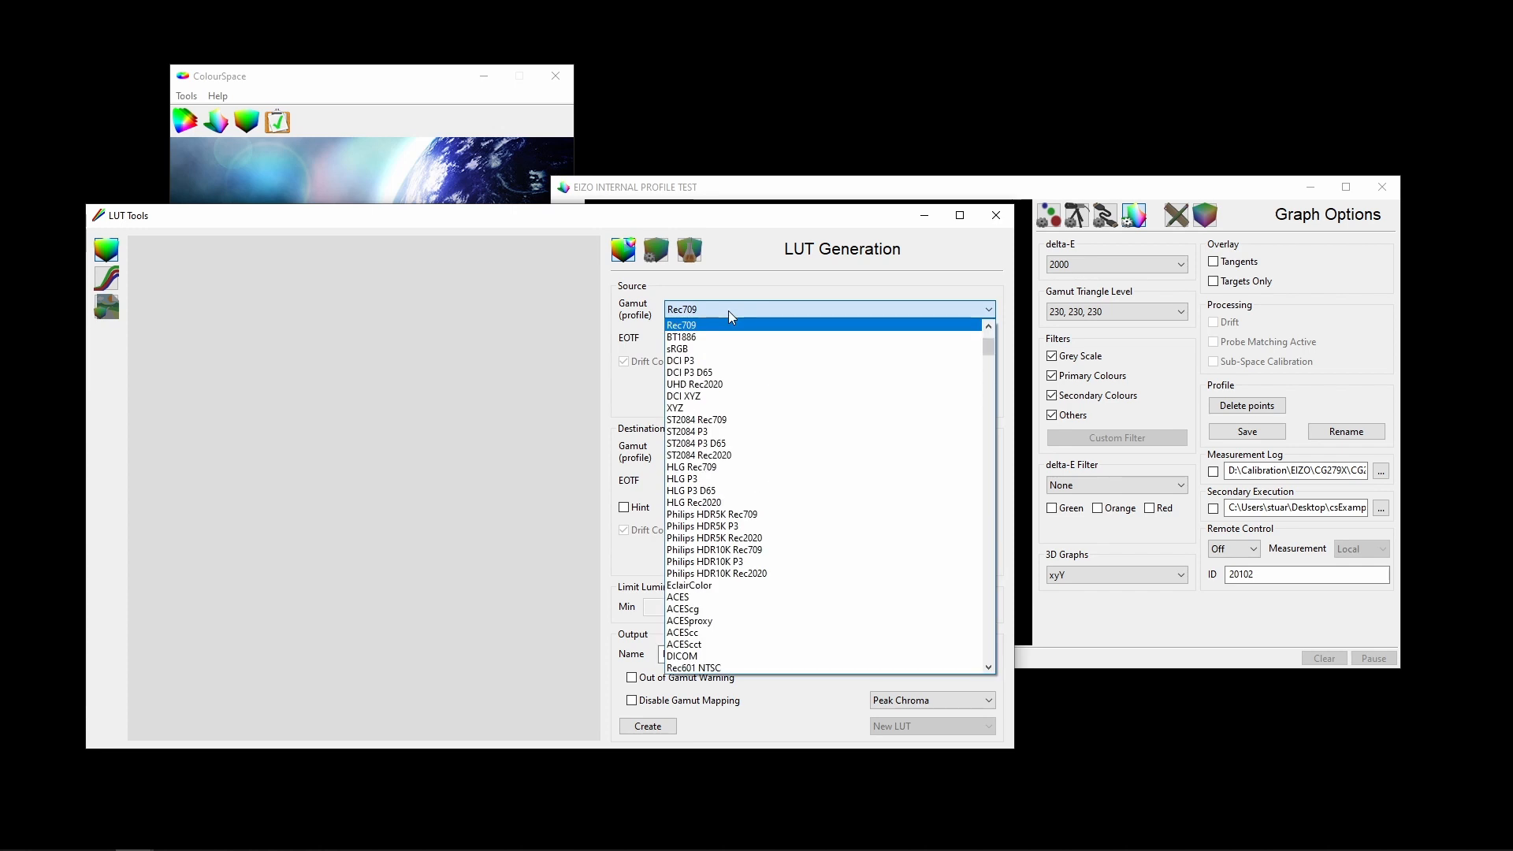
click(728, 311)
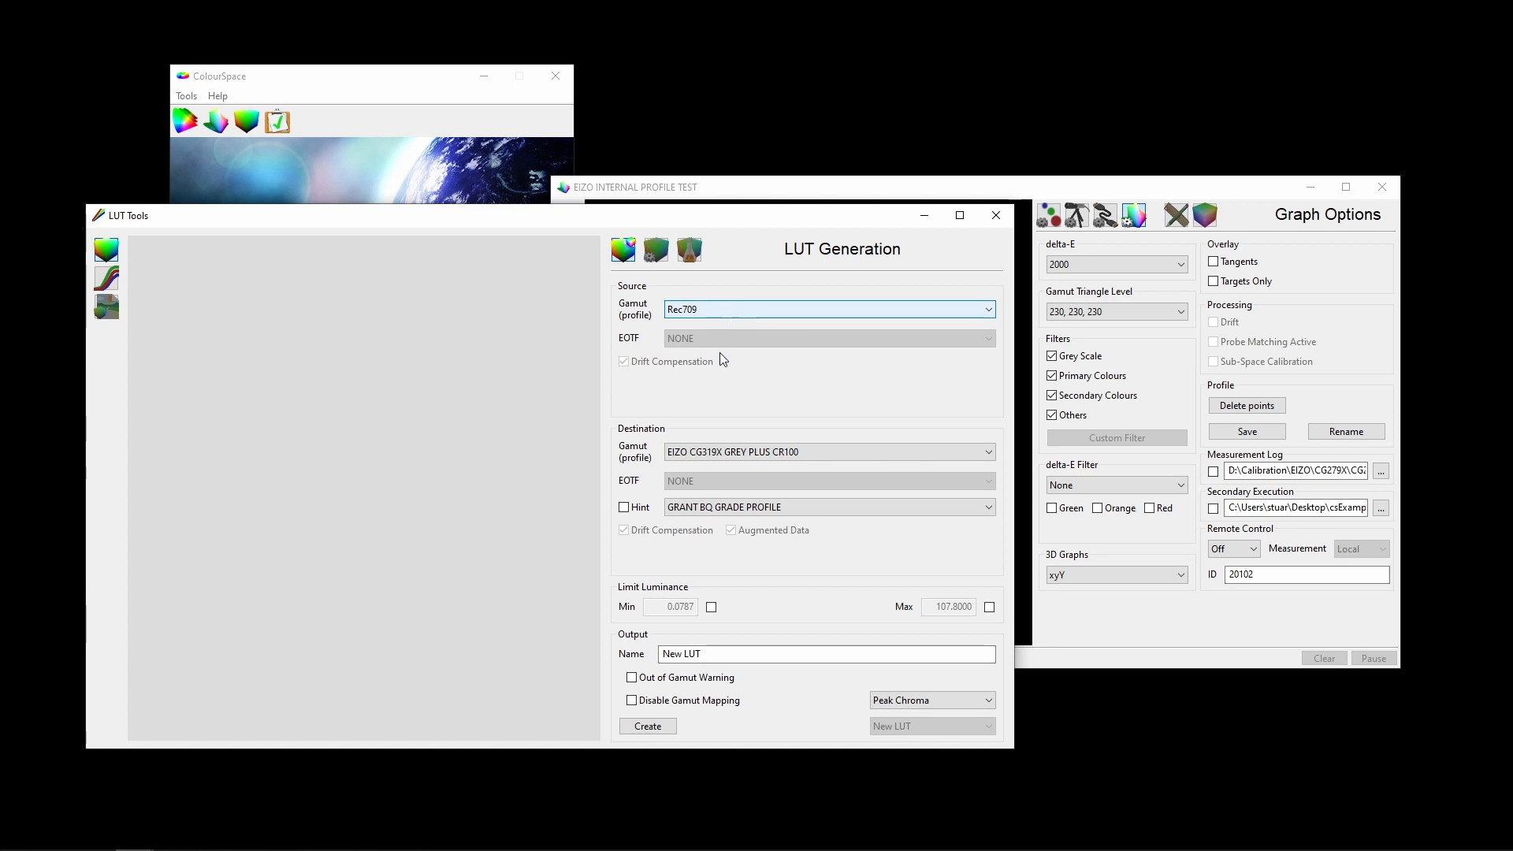
click(775, 454)
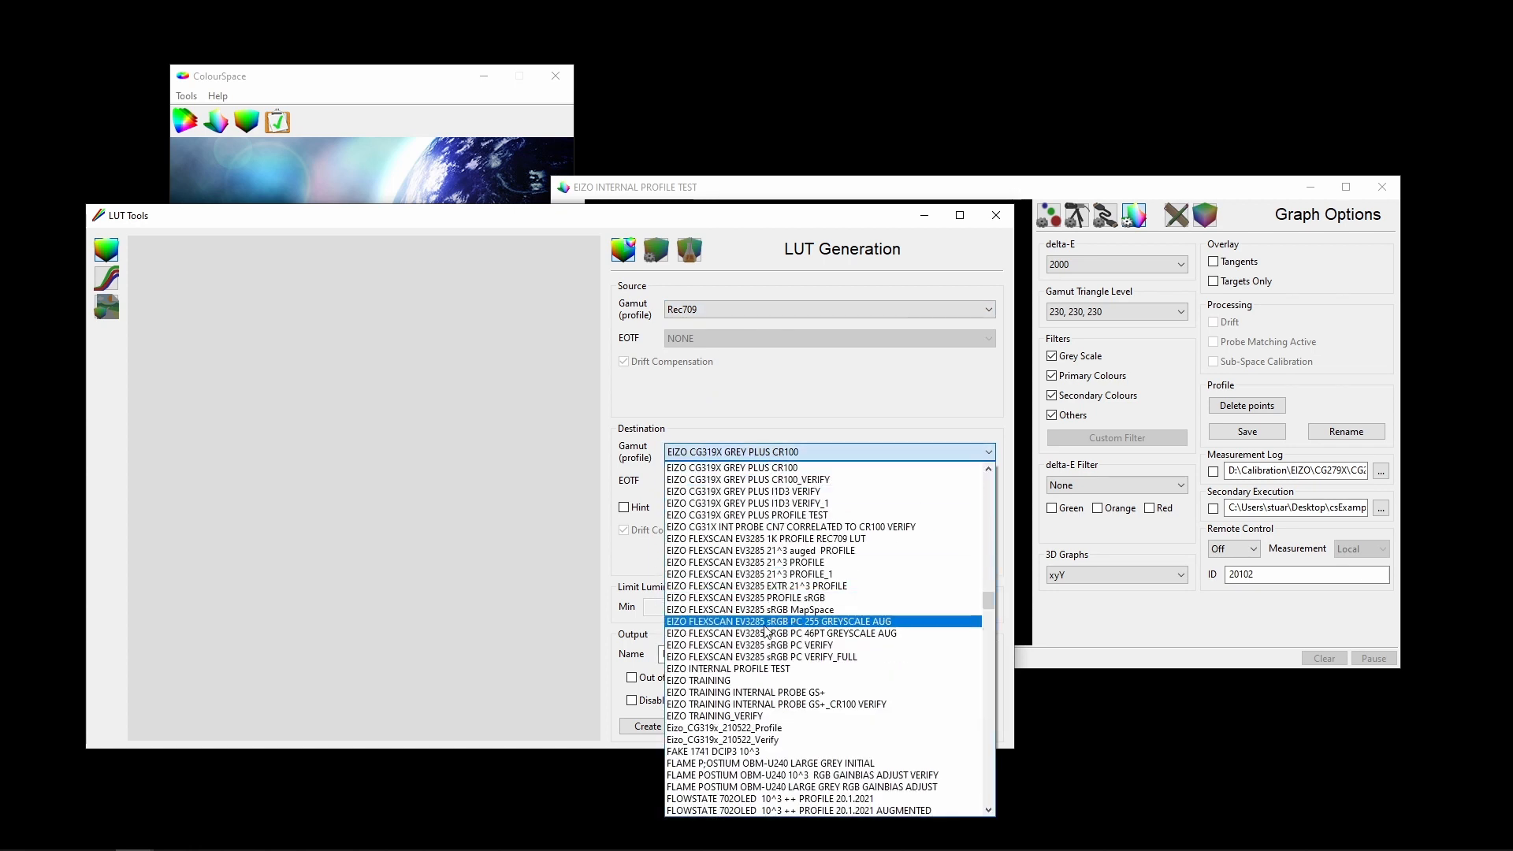
click(771, 669)
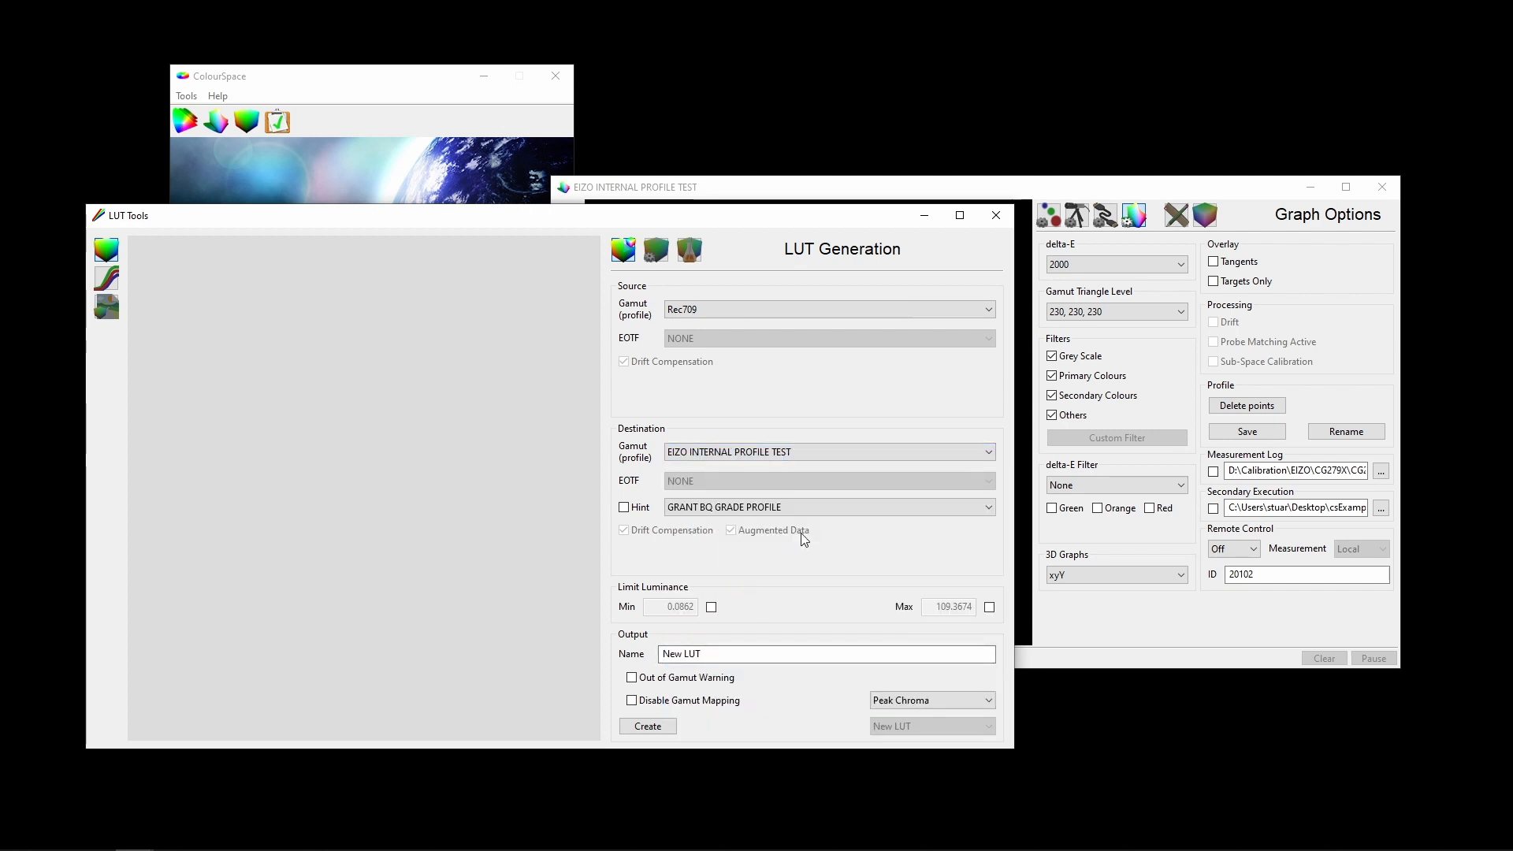
click(835, 508)
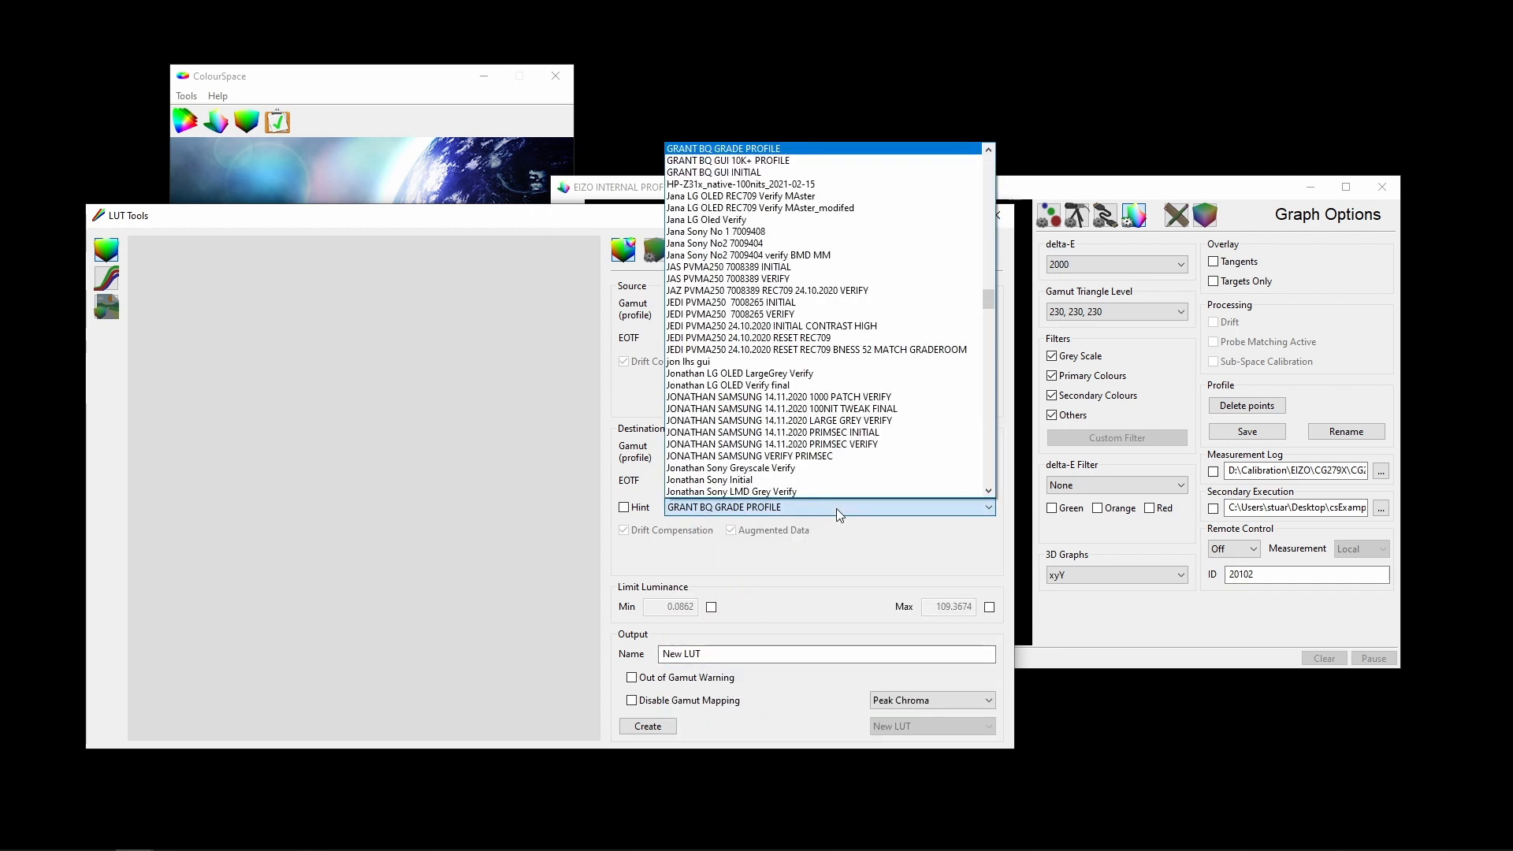
drag(990, 301, 997, 150)
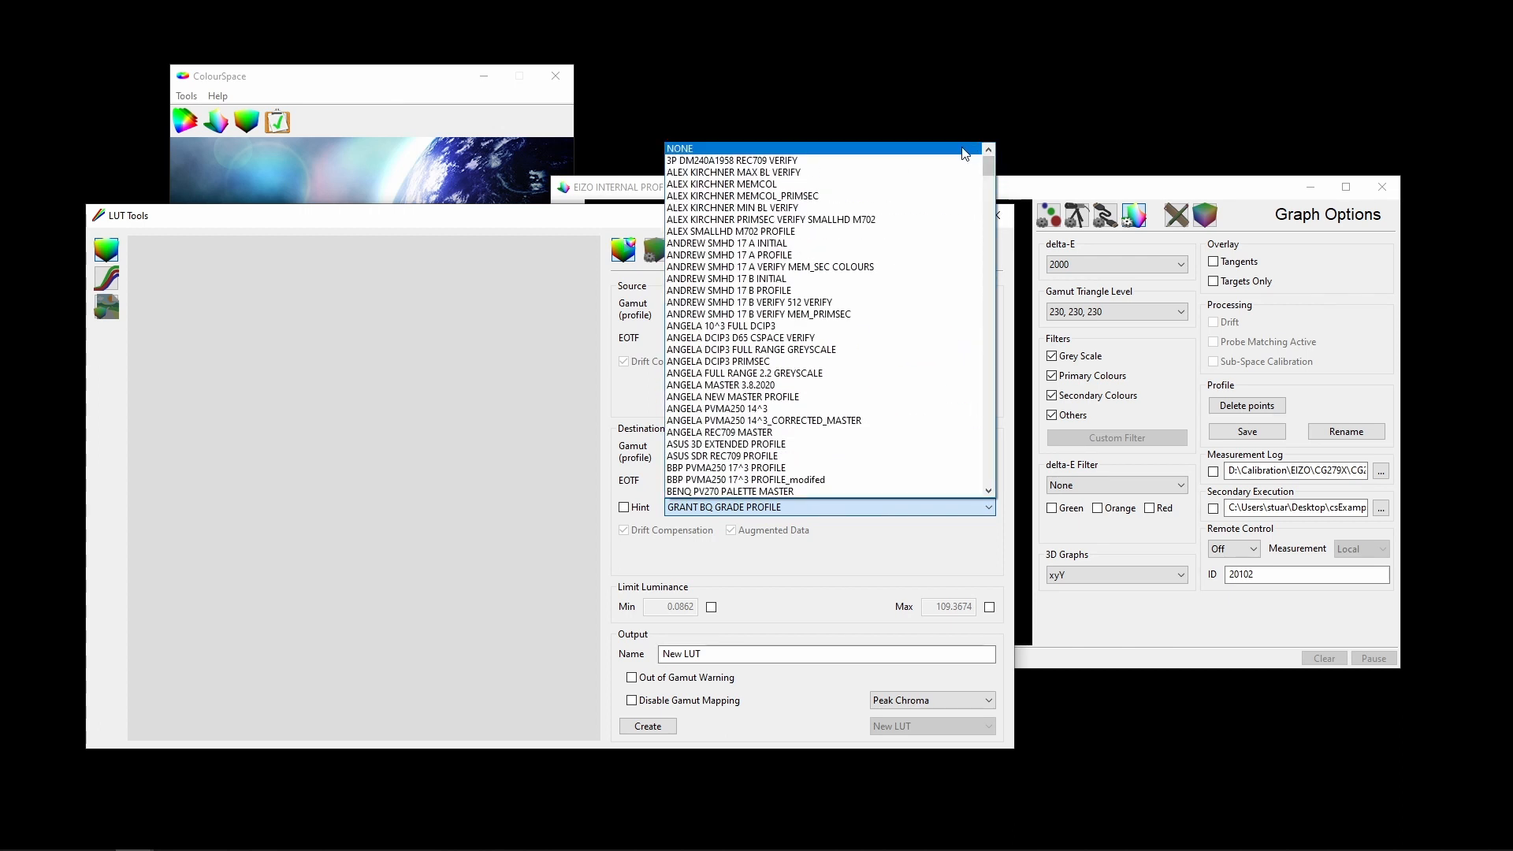
click(964, 149)
Step: Name the output LUT REC709, create it and dismiss the colour space conversion report
click(692, 654)
drag(710, 654, 646, 663)
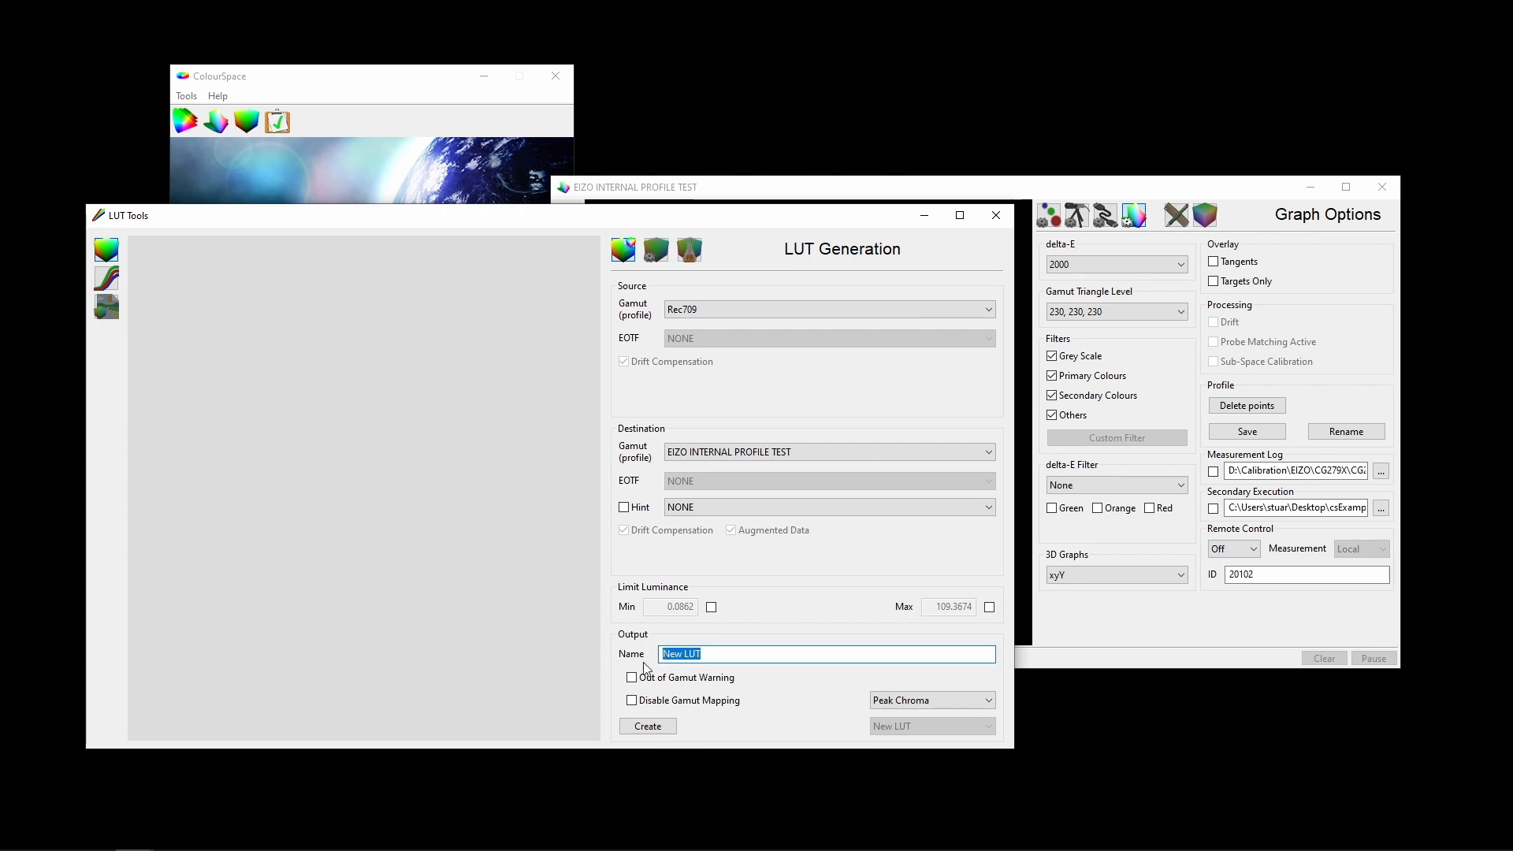
text(REC709)
click(662, 729)
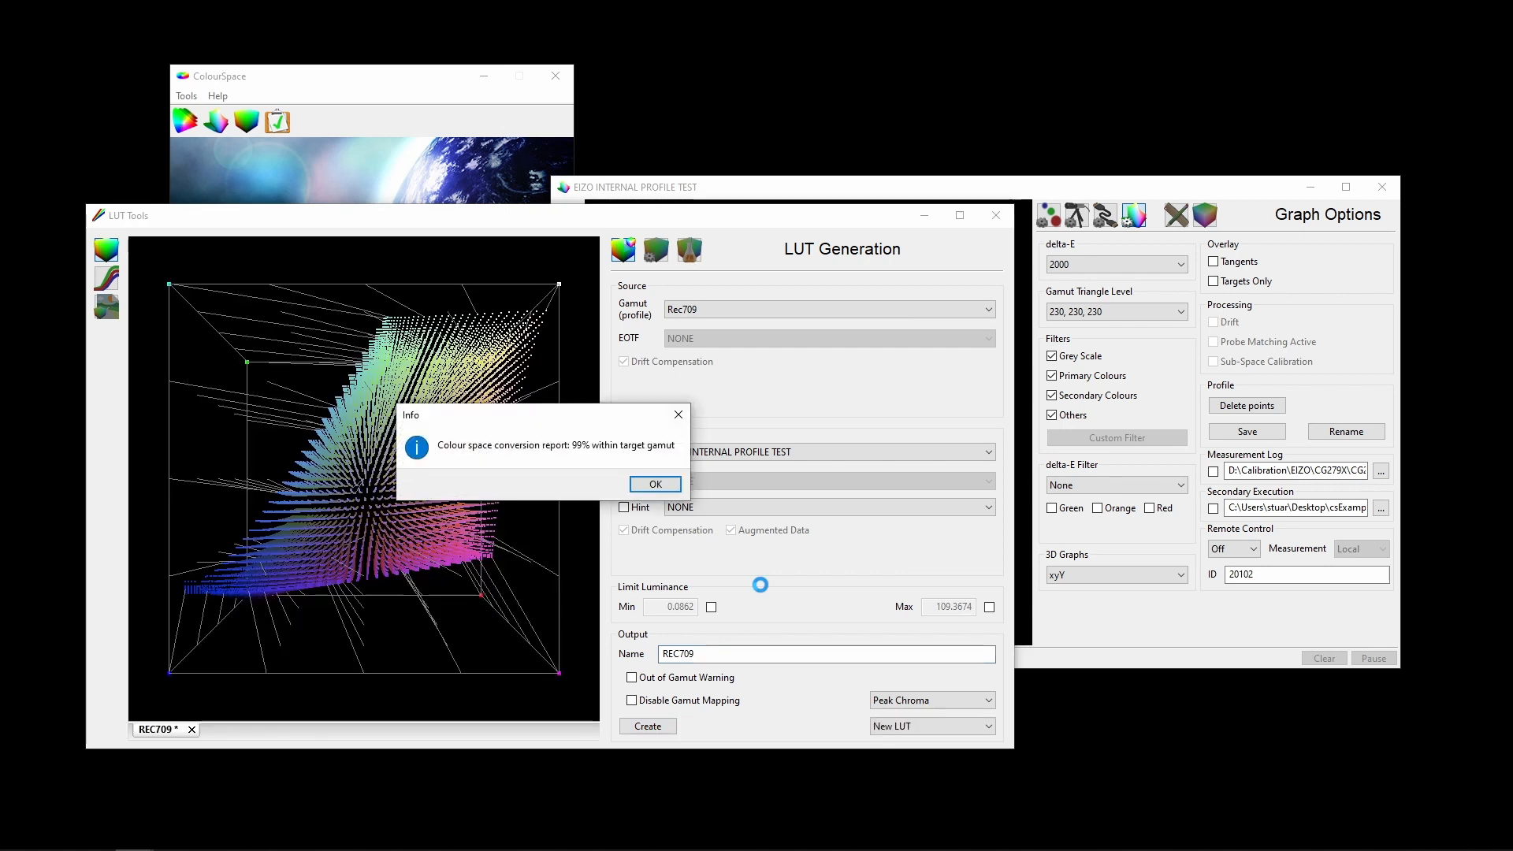
click(657, 485)
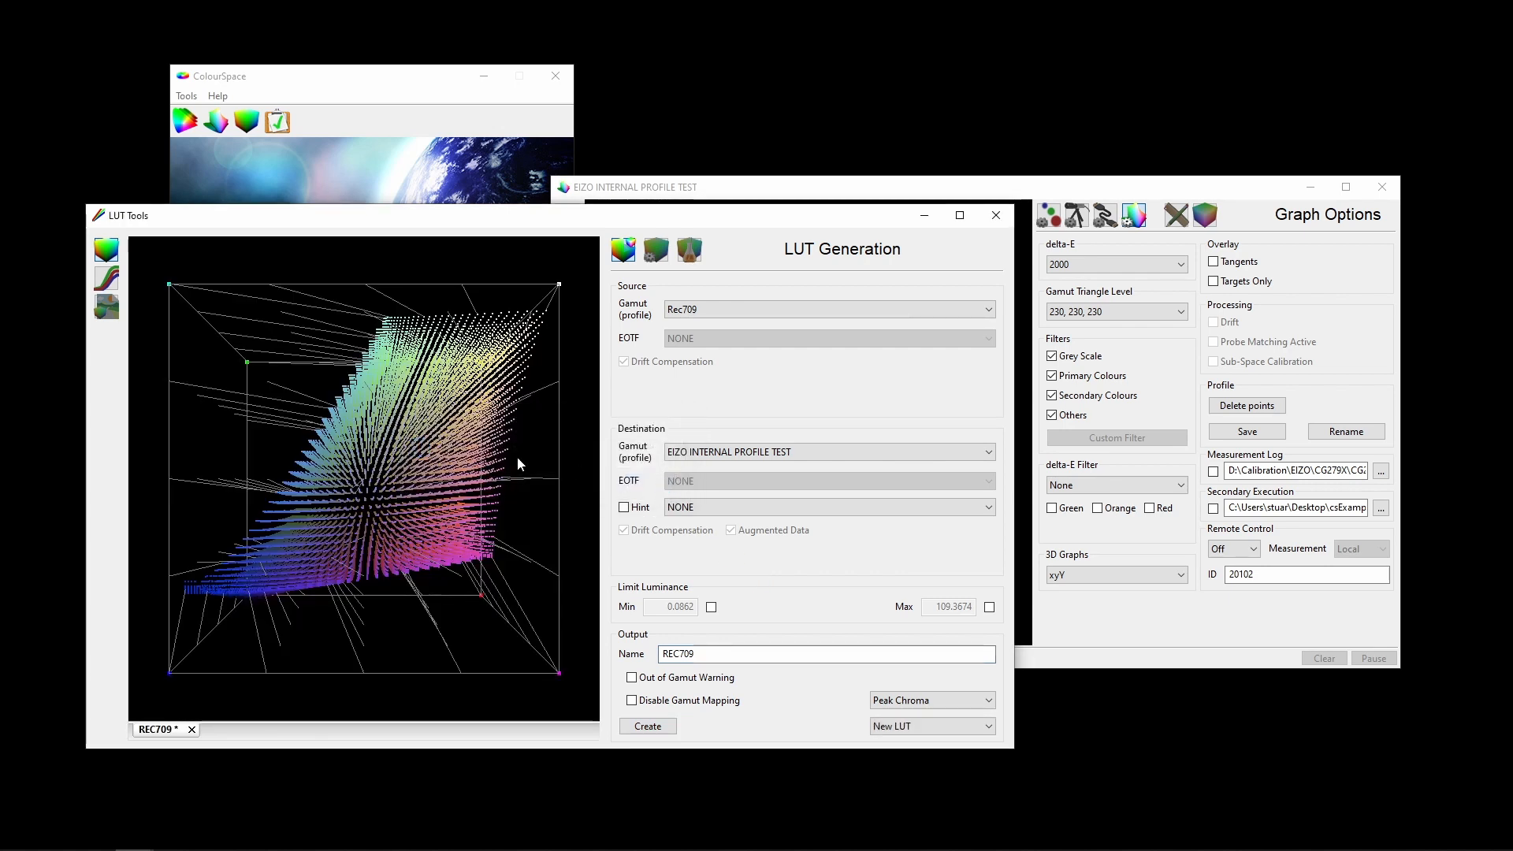
Step: Inspect the generated REC709 LUT as a rotated 3D cube and as RGB curves
drag(271, 514, 456, 541)
drag(210, 514, 432, 494)
drag(227, 478, 408, 518)
drag(246, 478, 364, 465)
drag(172, 473, 538, 522)
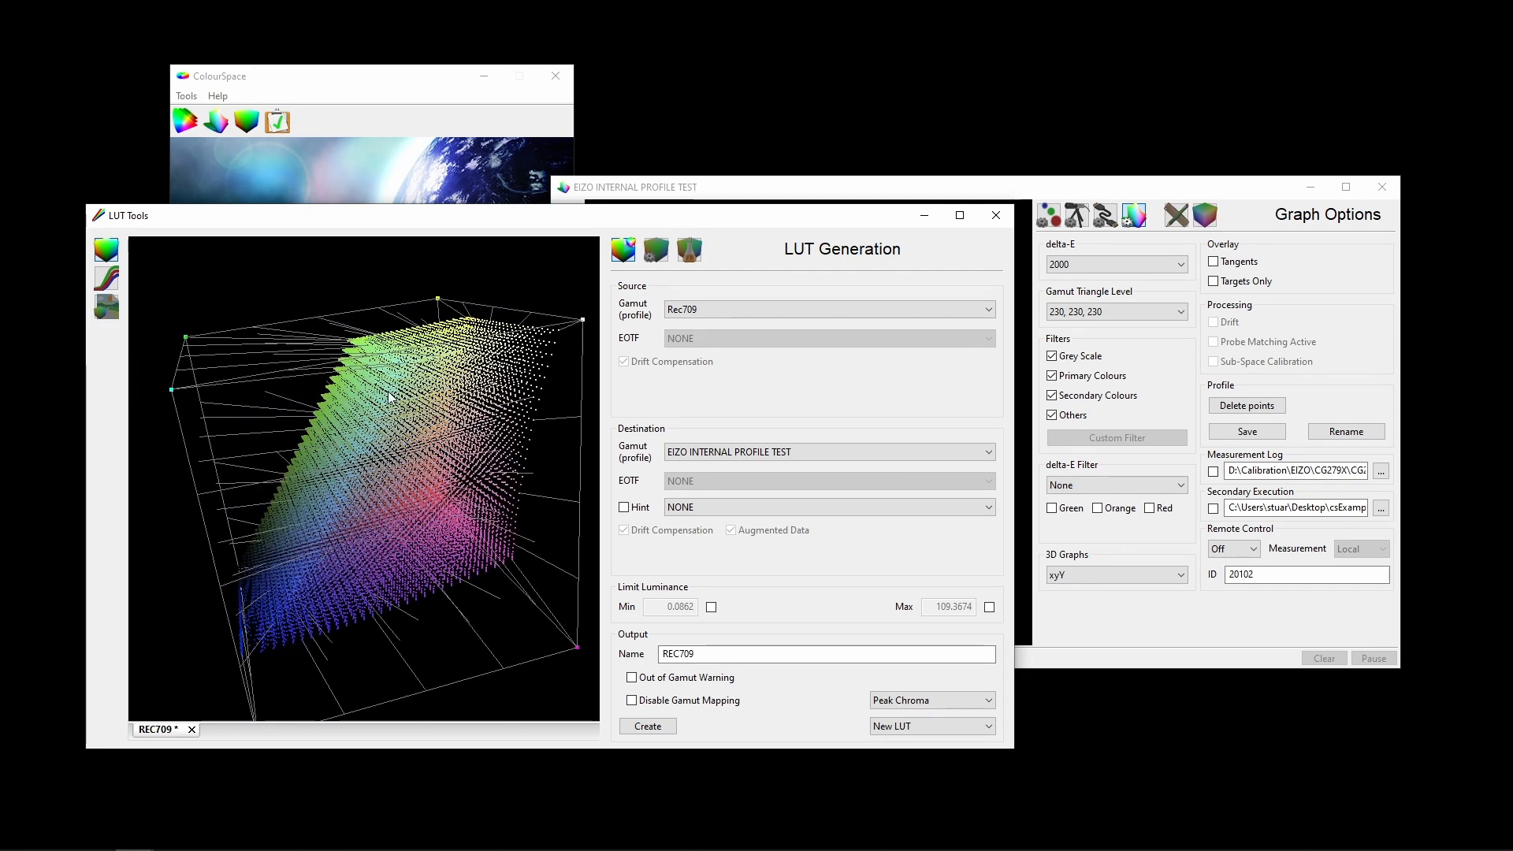
click(106, 276)
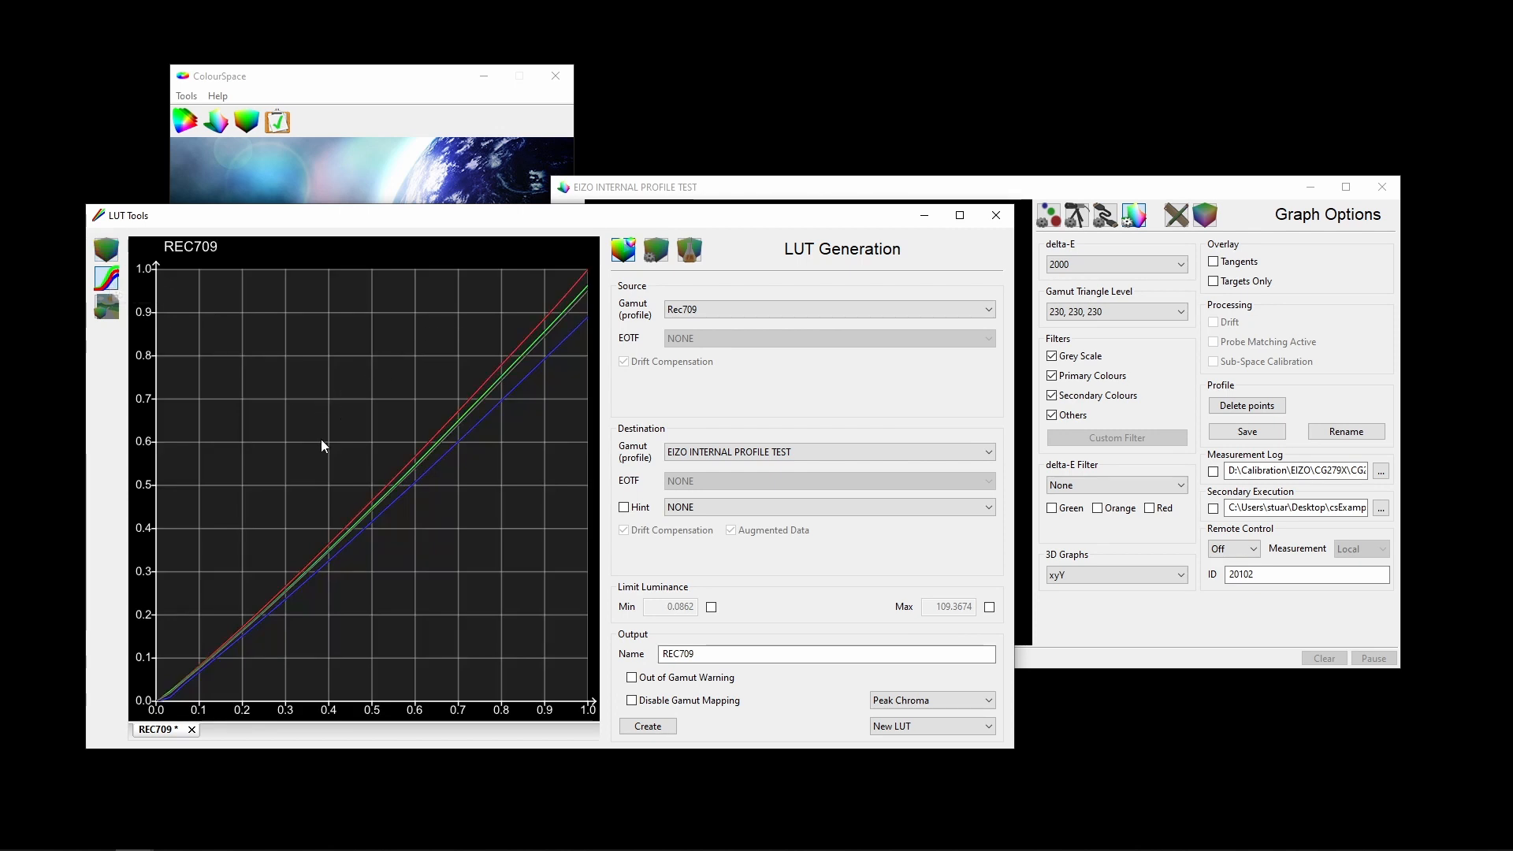
click(104, 249)
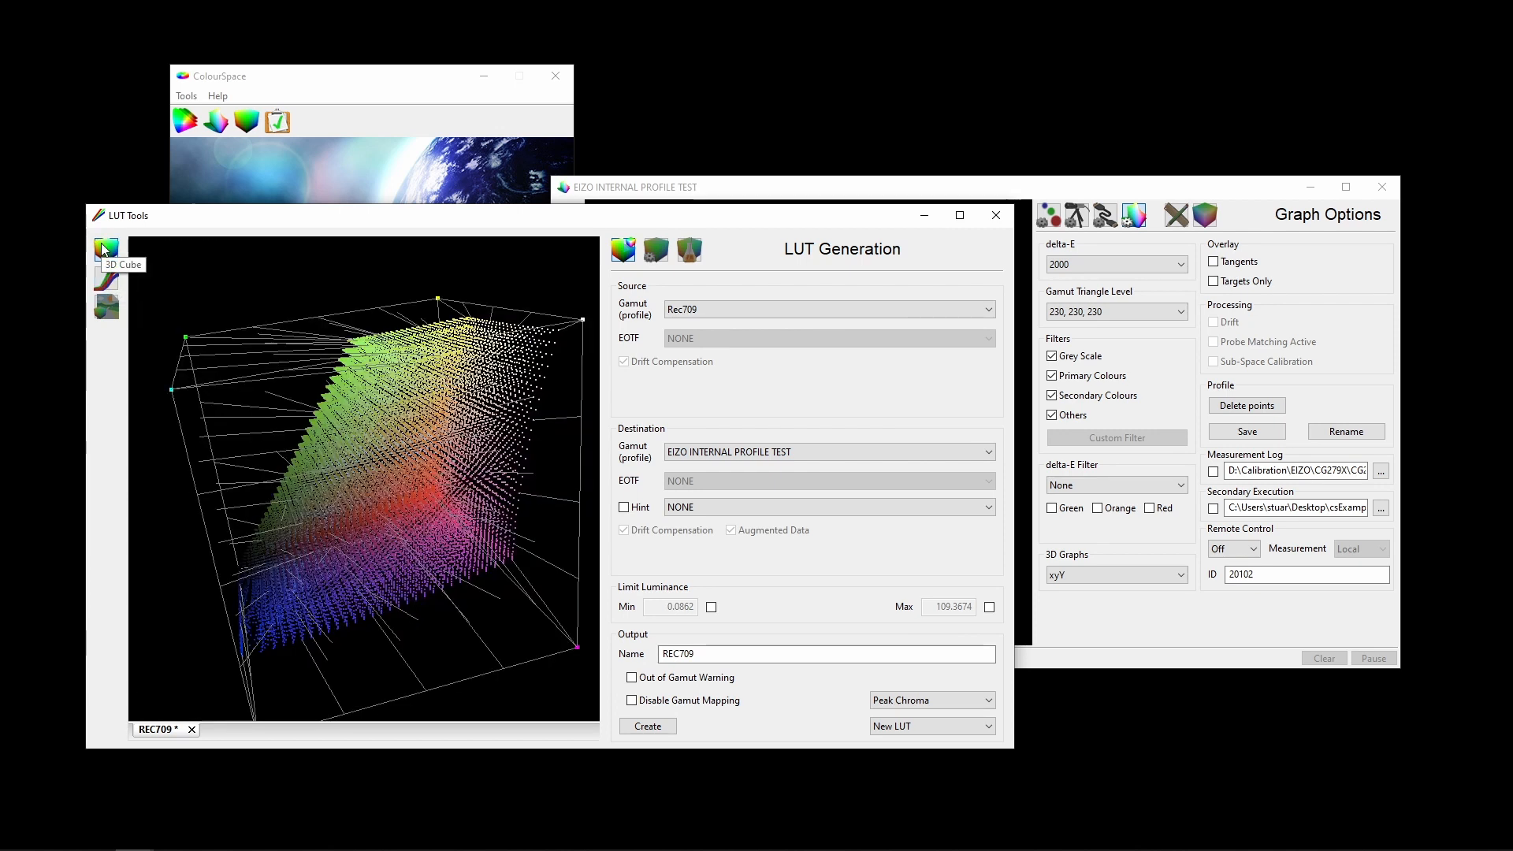
Step: Save the REC709 LUT to the library and upload it to the connected Eizo display
click(658, 250)
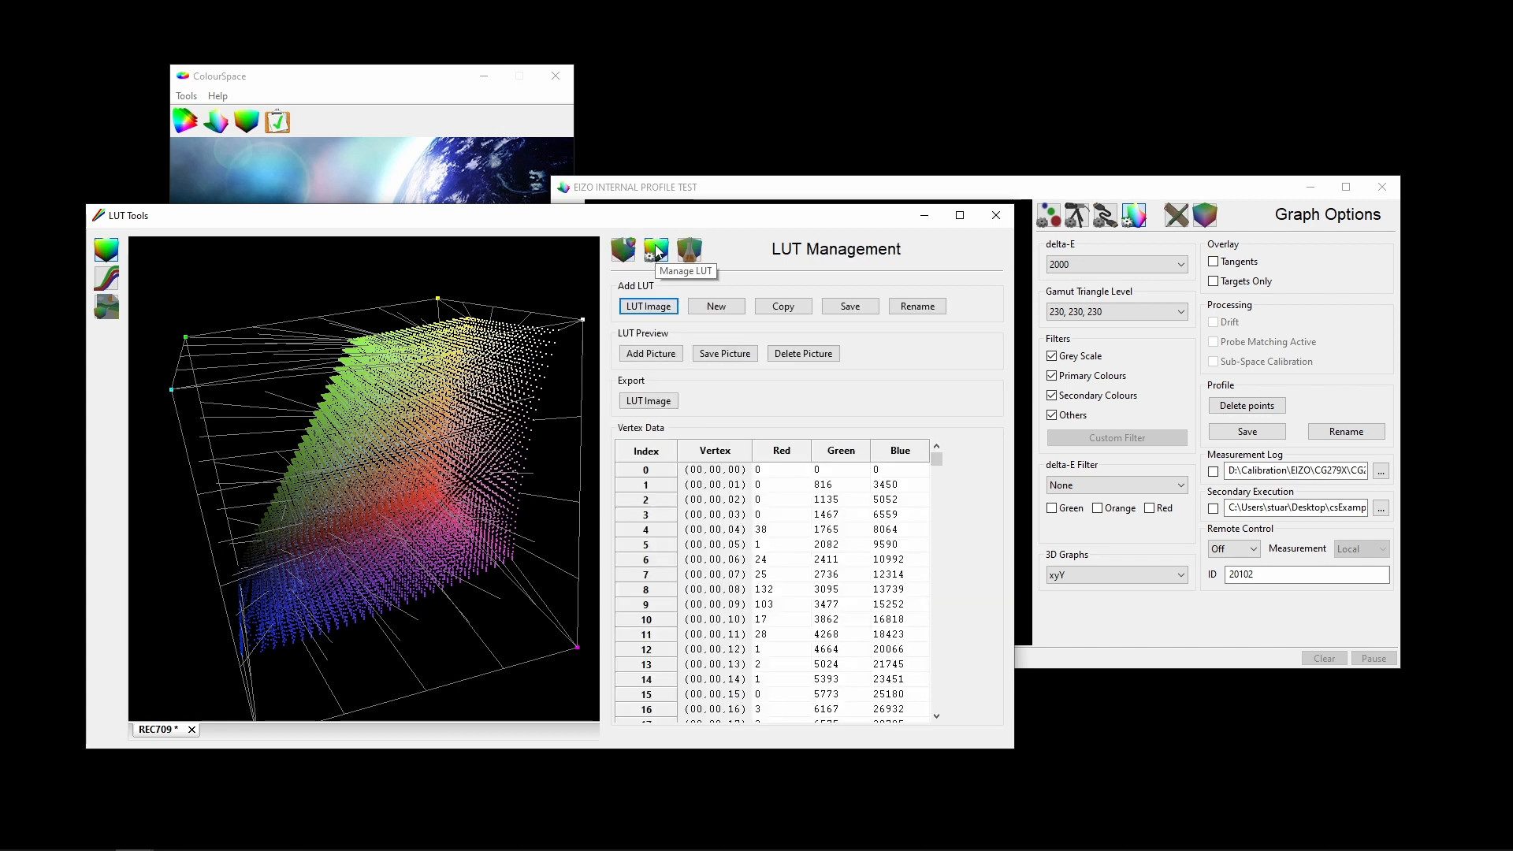
click(858, 312)
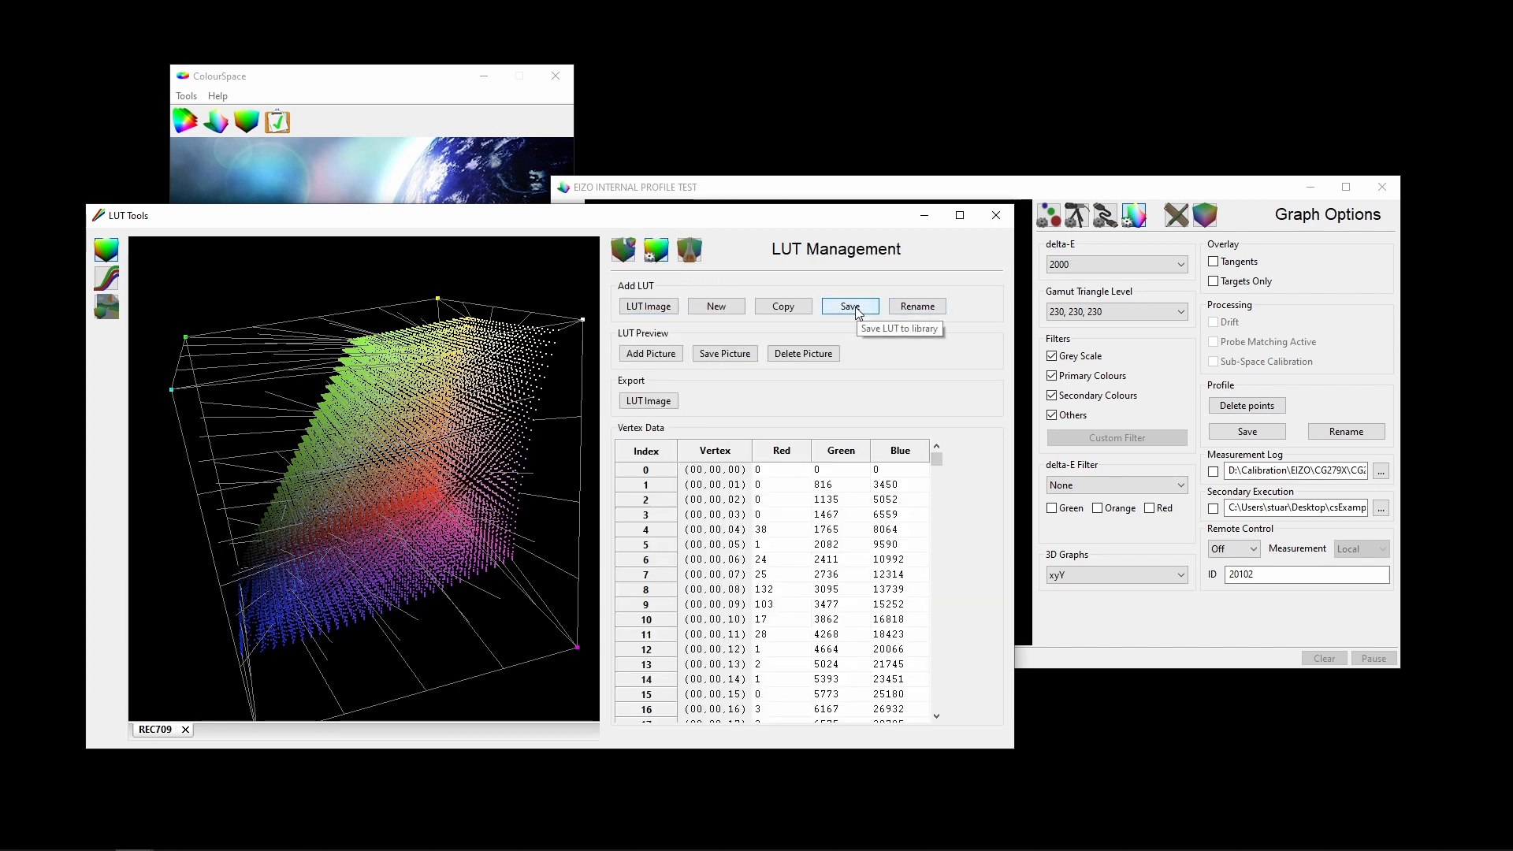
click(971, 192)
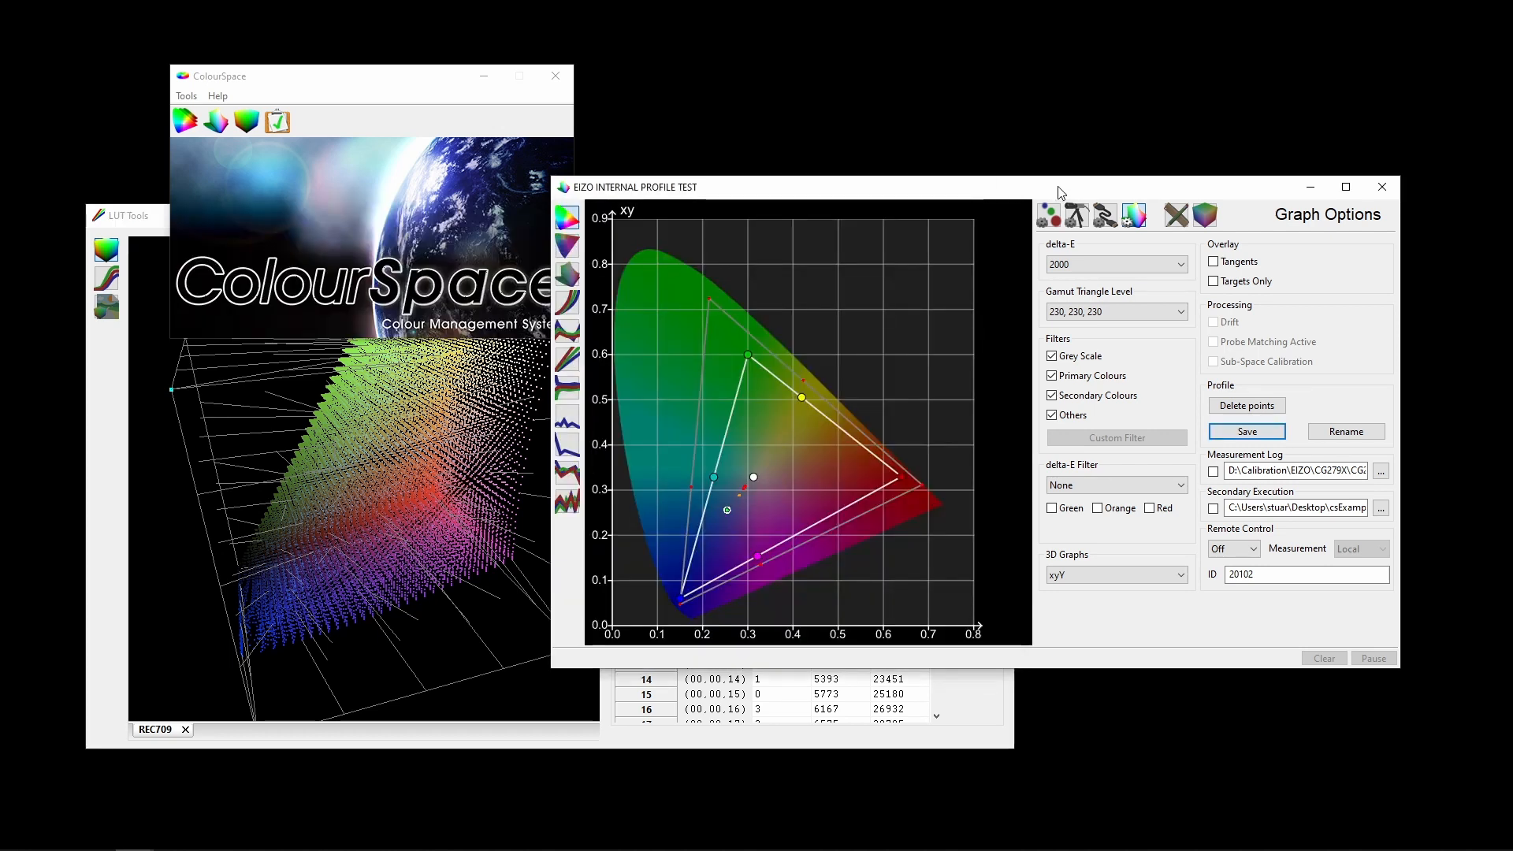
click(1106, 218)
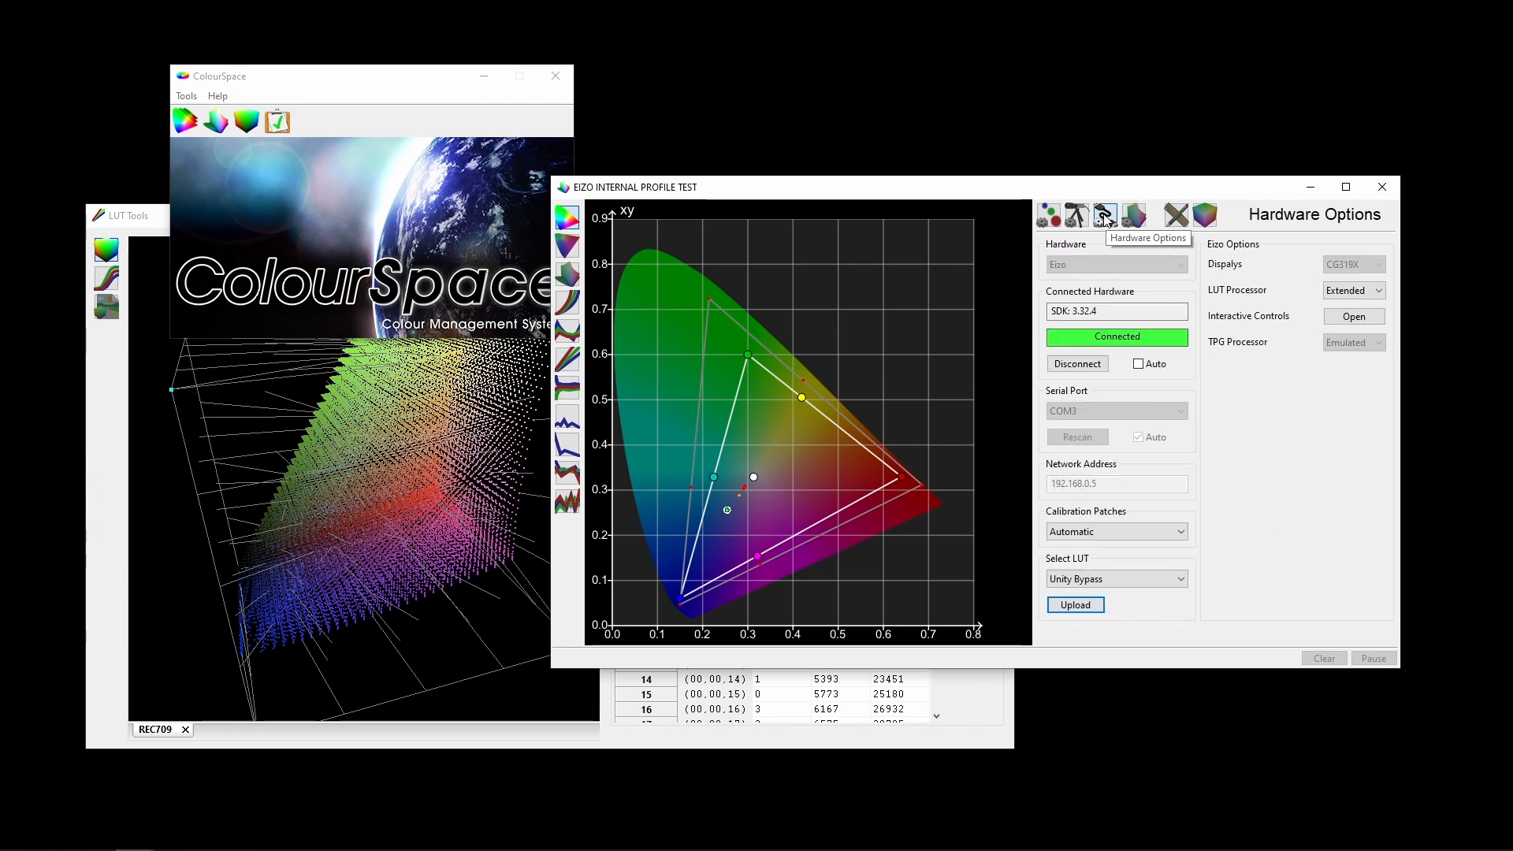
click(1112, 580)
click(1084, 606)
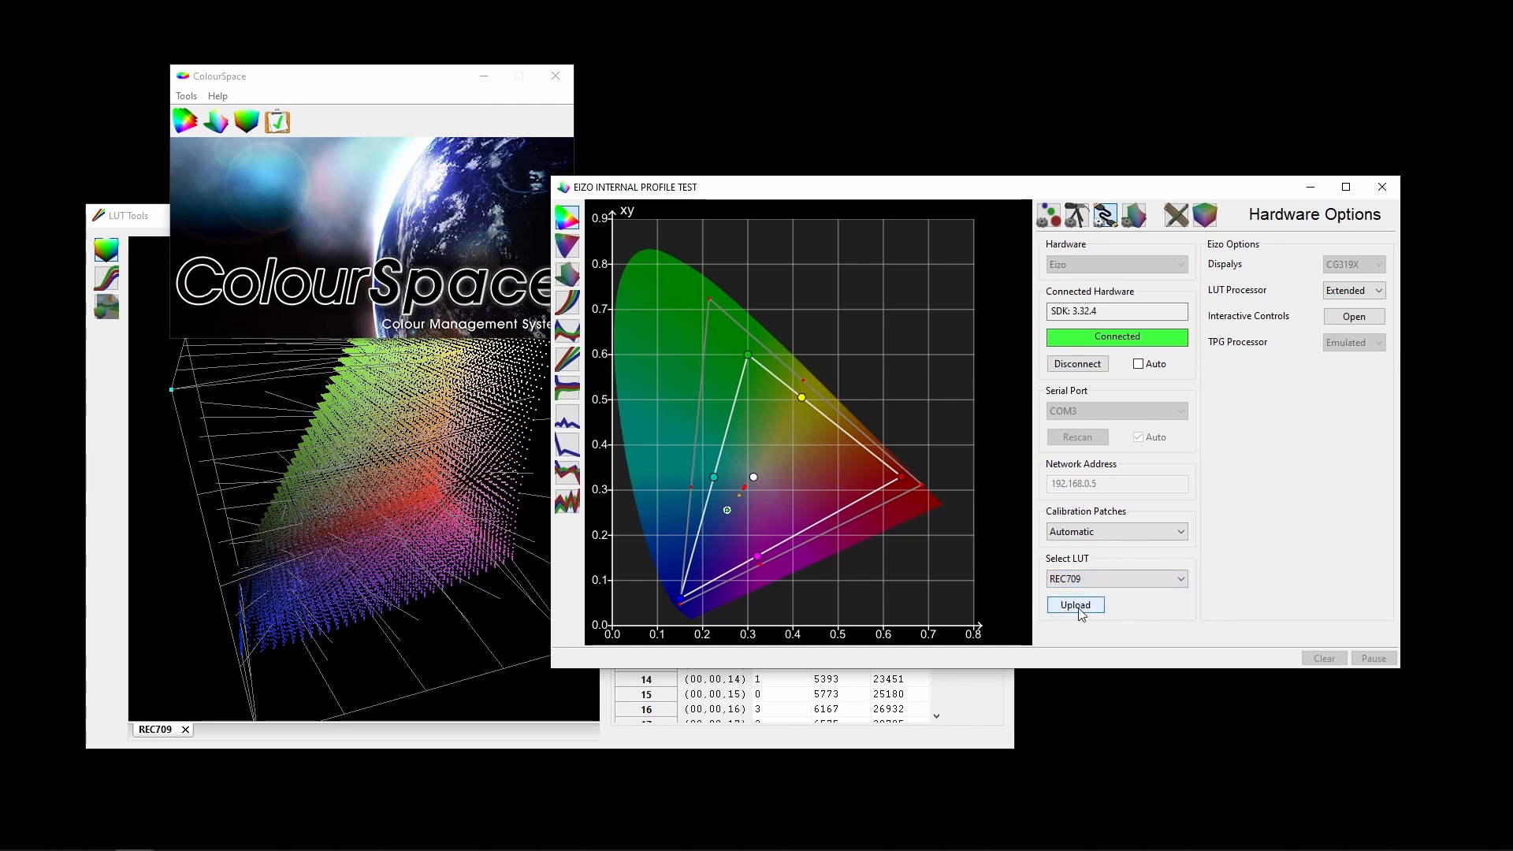
Step: Upload the REC709 LUT to the Eizo display and choose REC709 as the colour mode in the display's own menu
click(1078, 607)
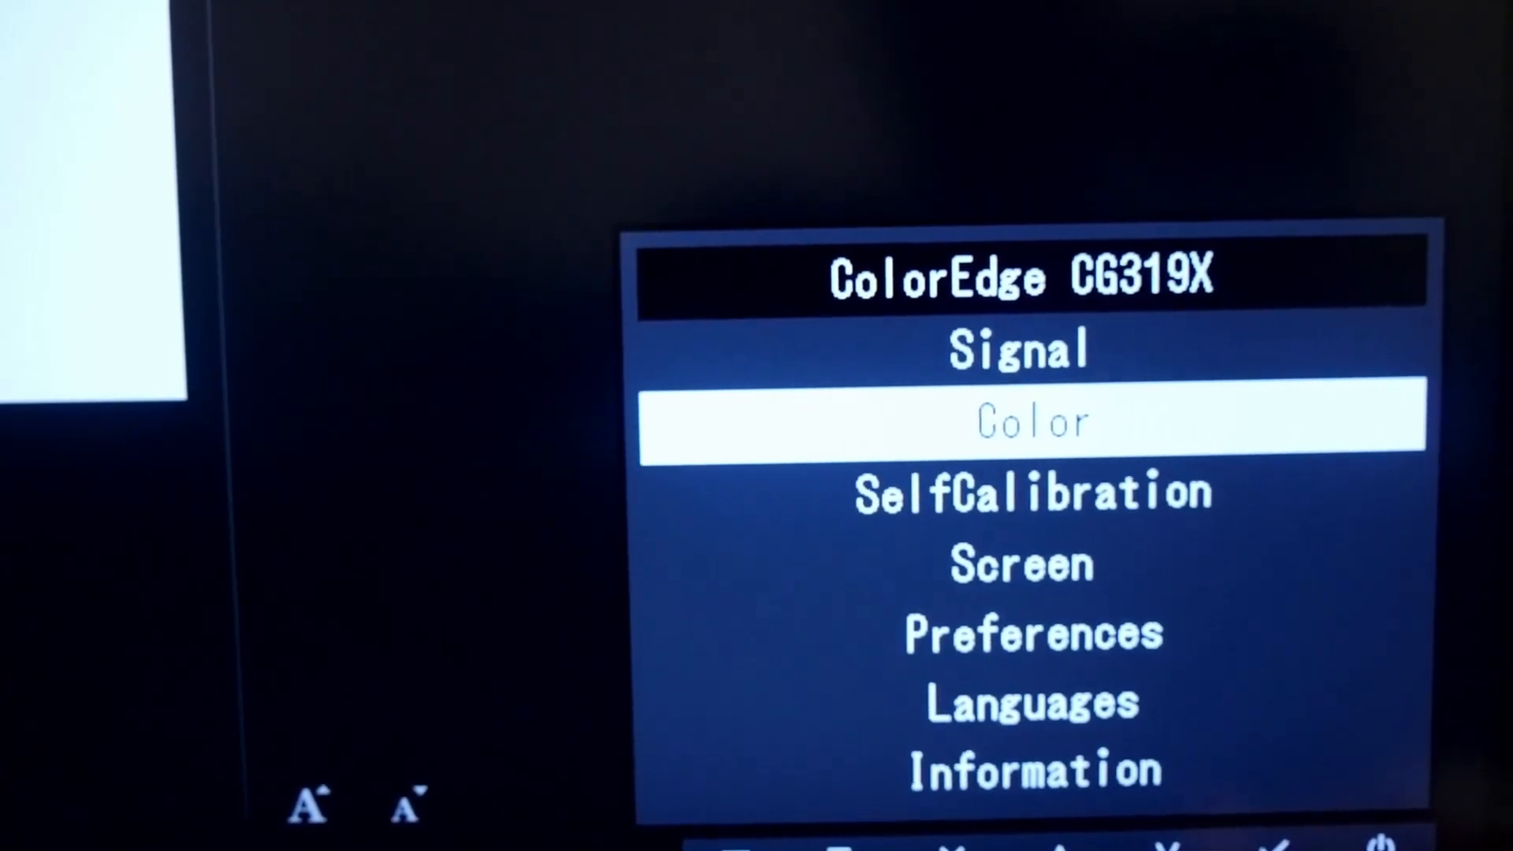
key(Return)
key(Return)
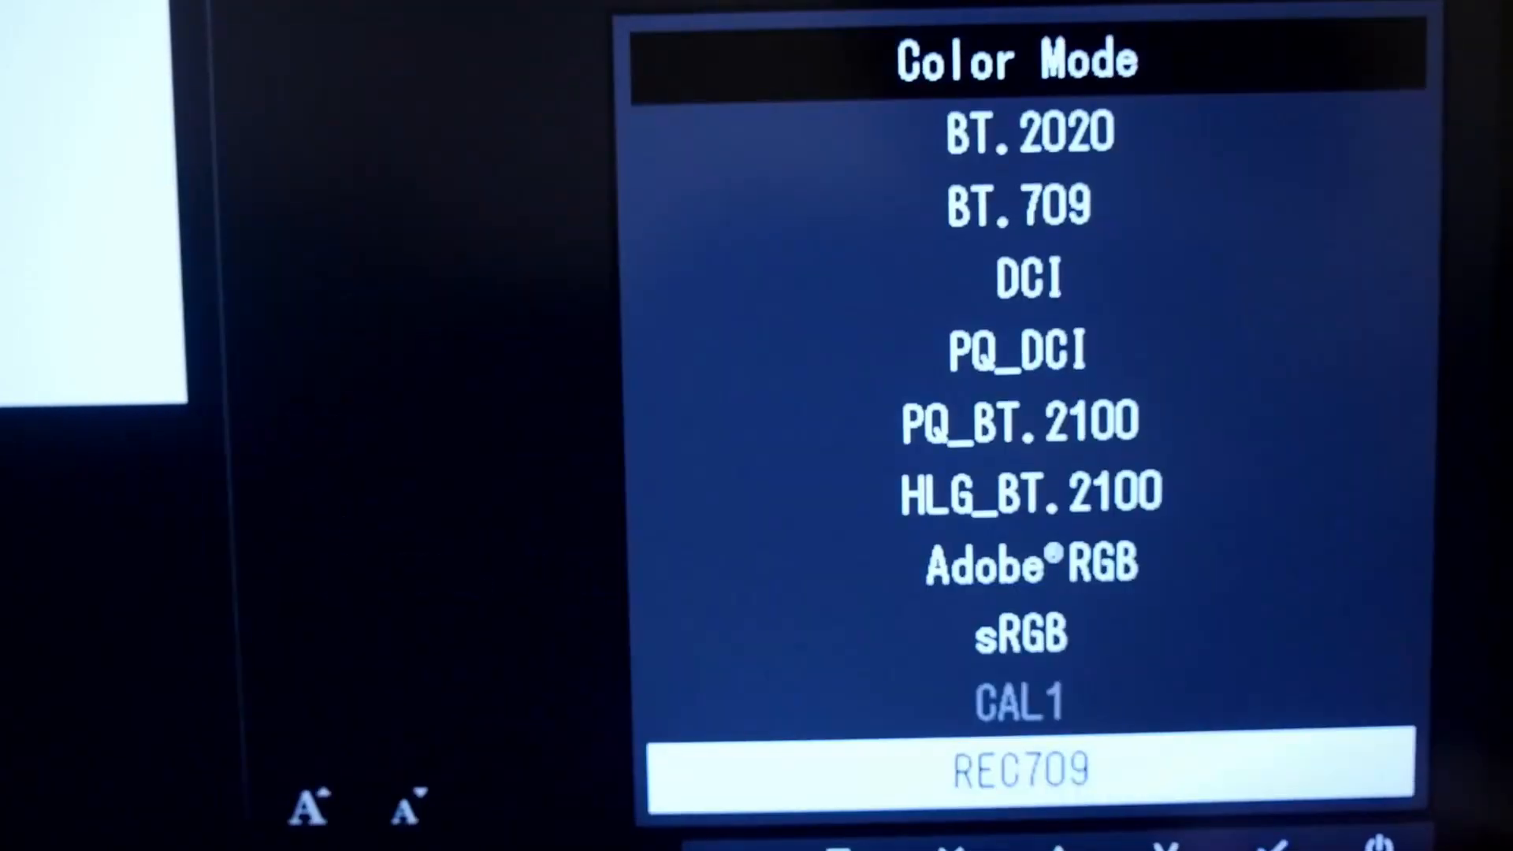
key(Return)
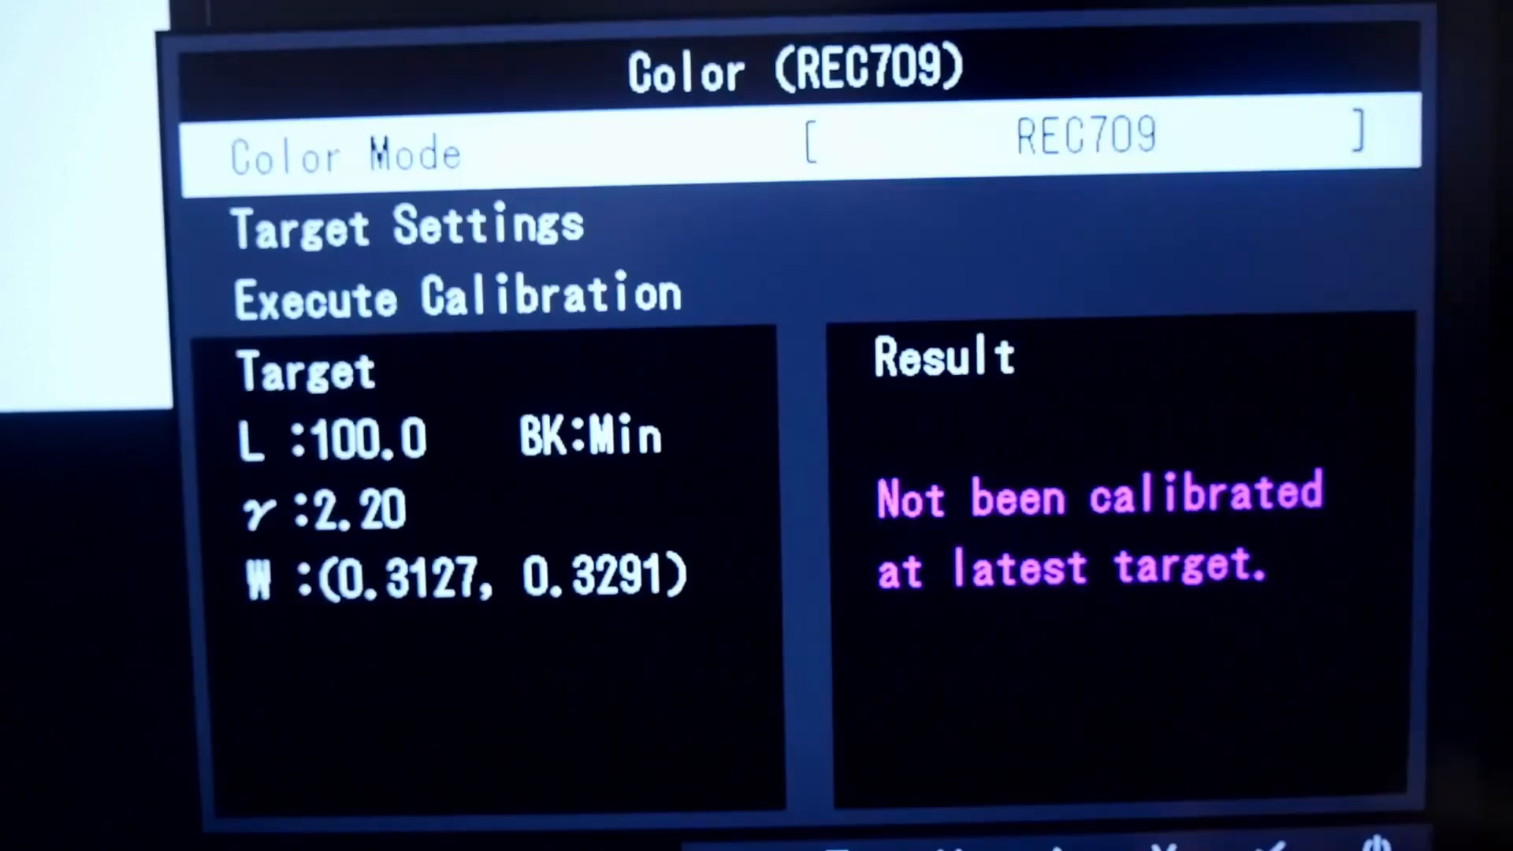
key(Escape)
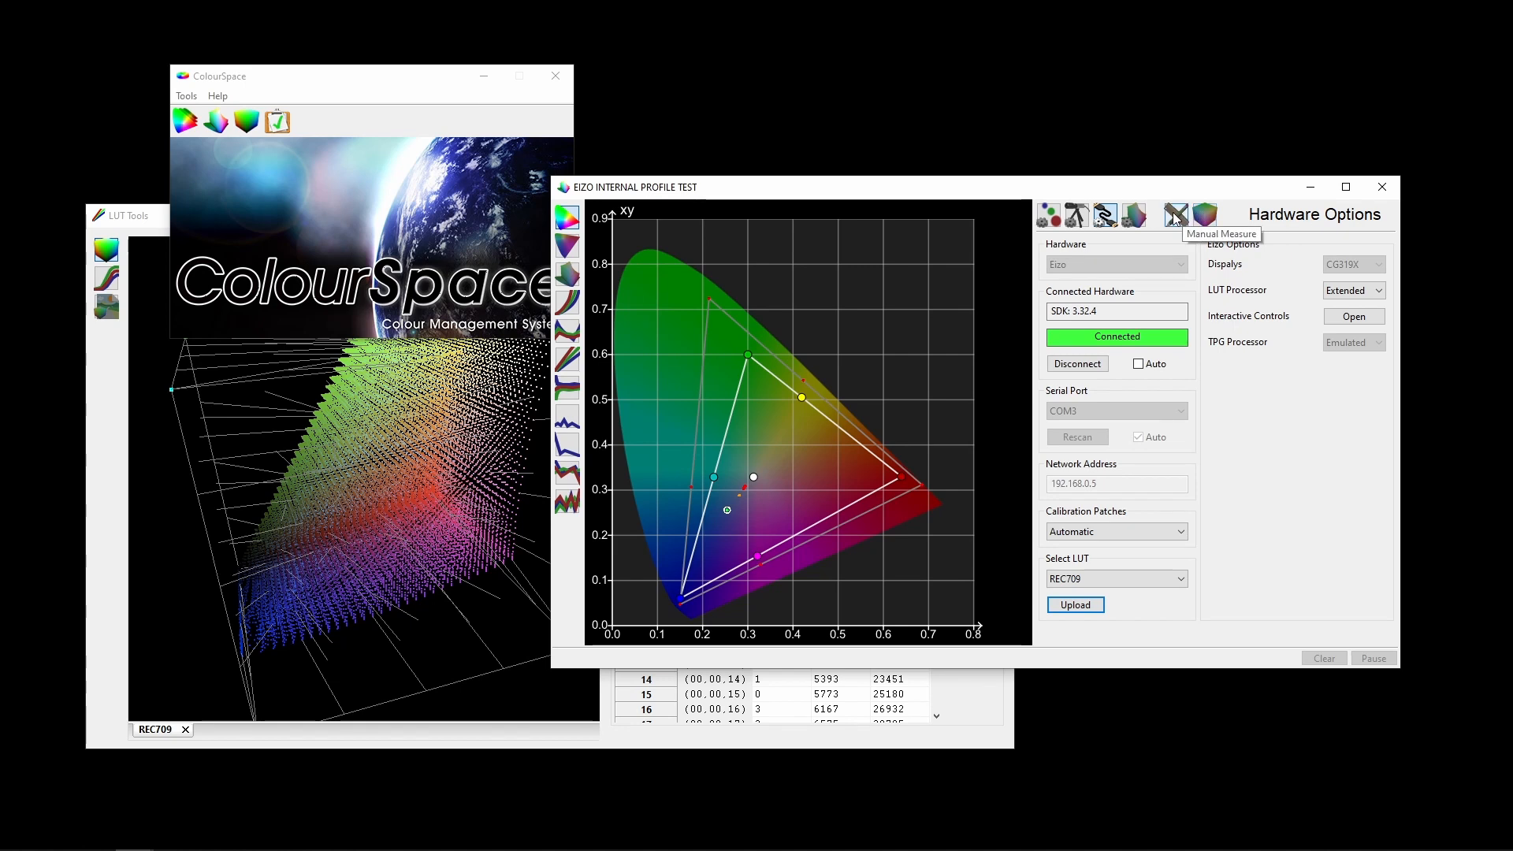
Step: Set the manual measurement patch to full white (255, 255, 255) and measure it repeatedly
click(1175, 216)
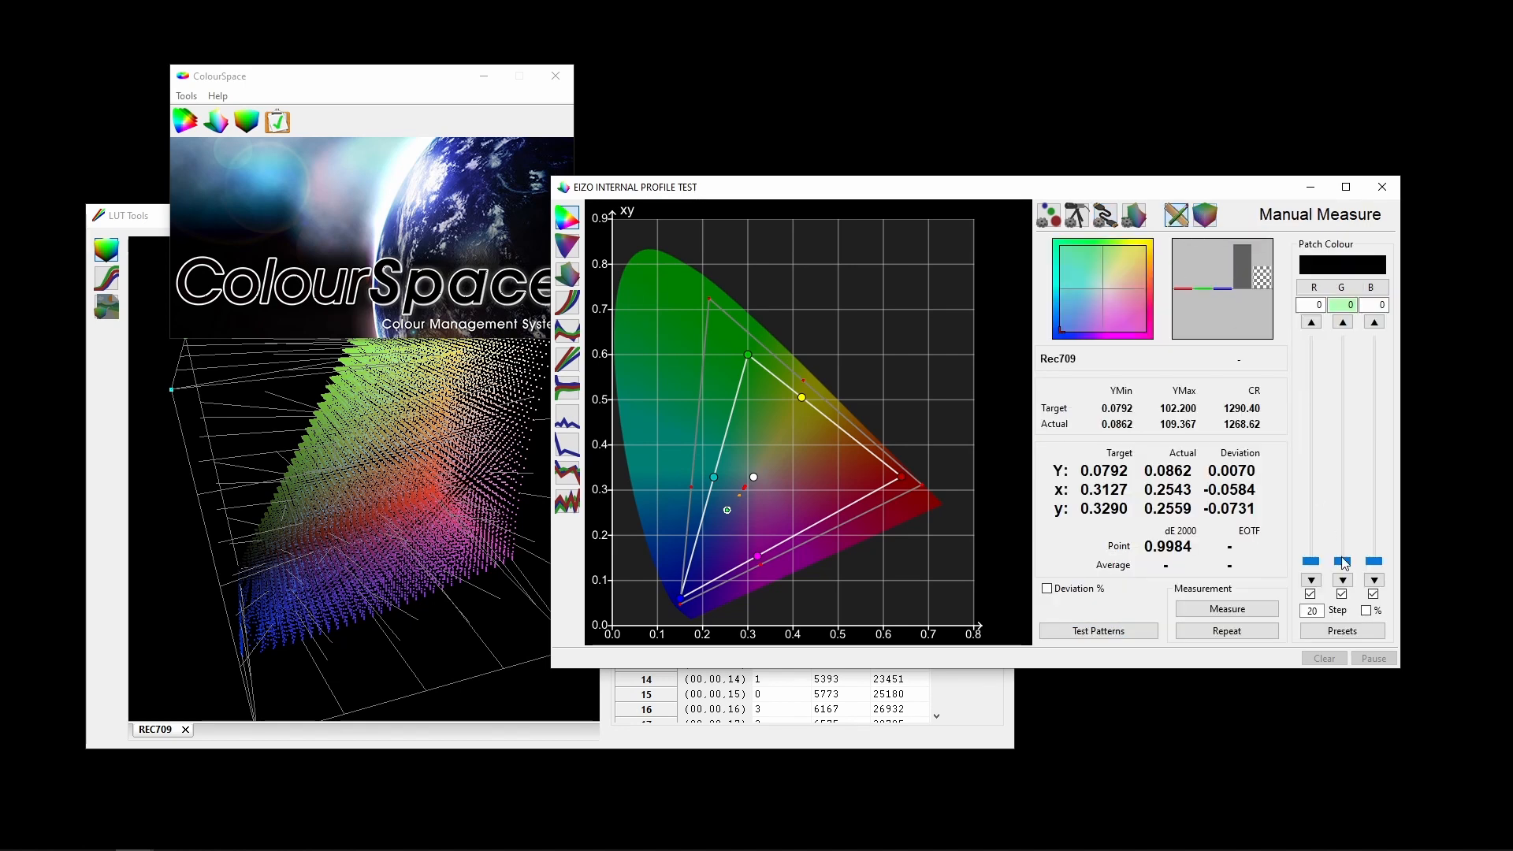
drag(1345, 564, 1348, 327)
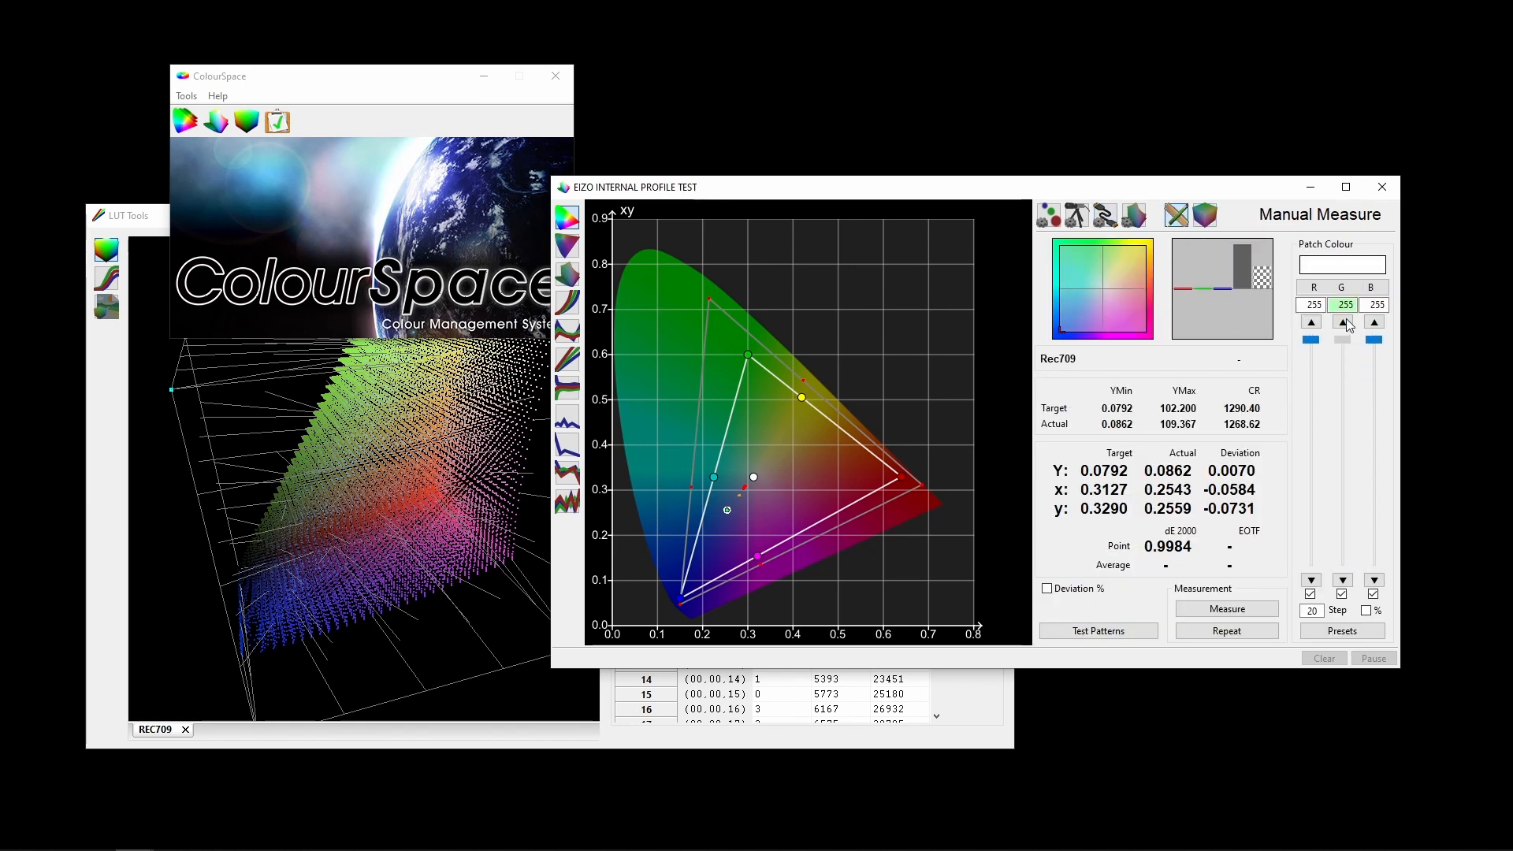
click(1218, 609)
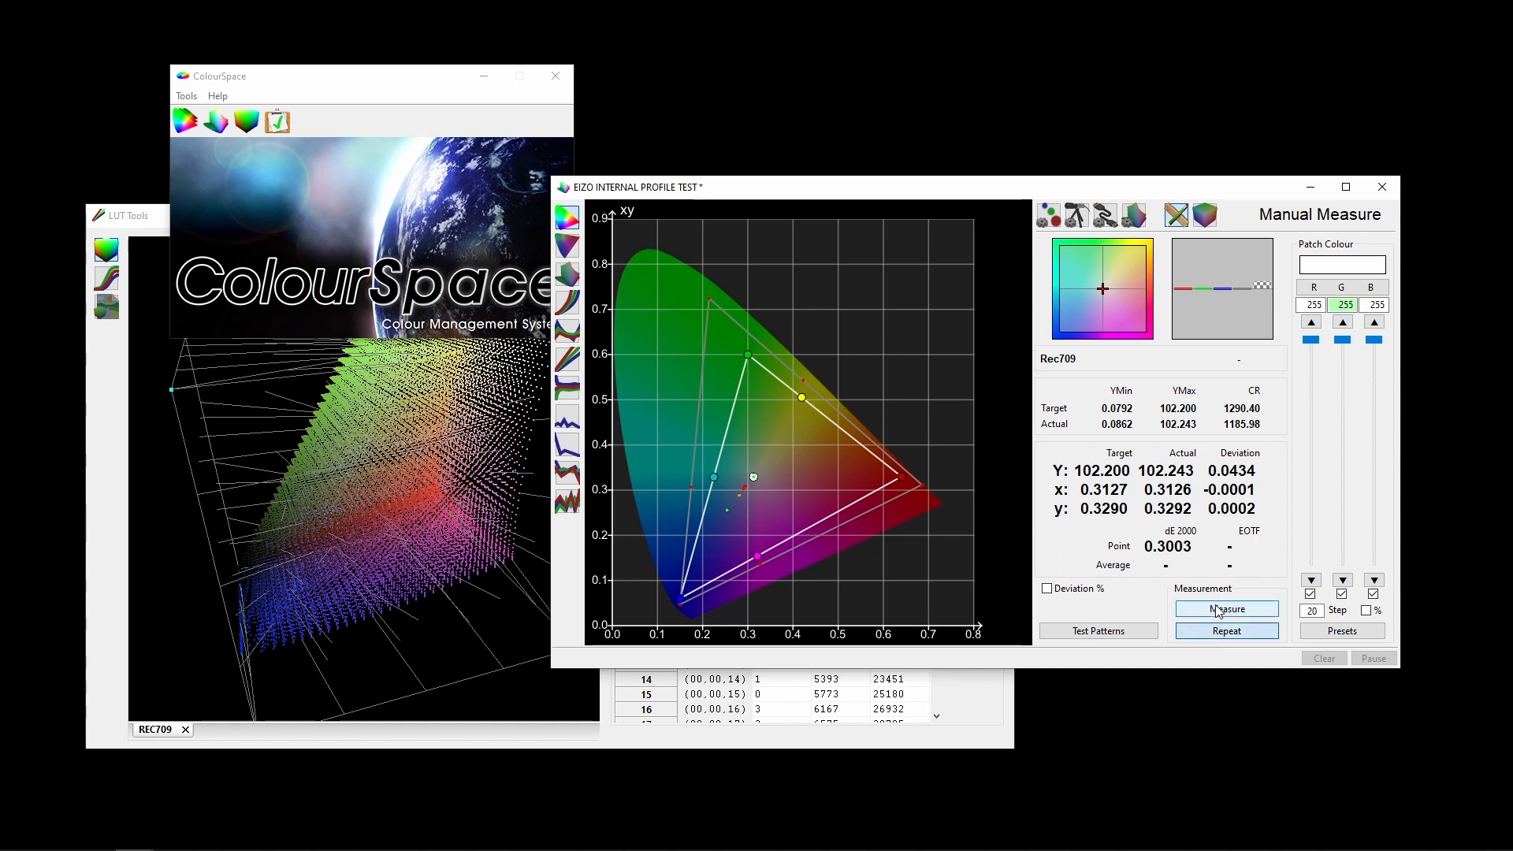
click(1219, 609)
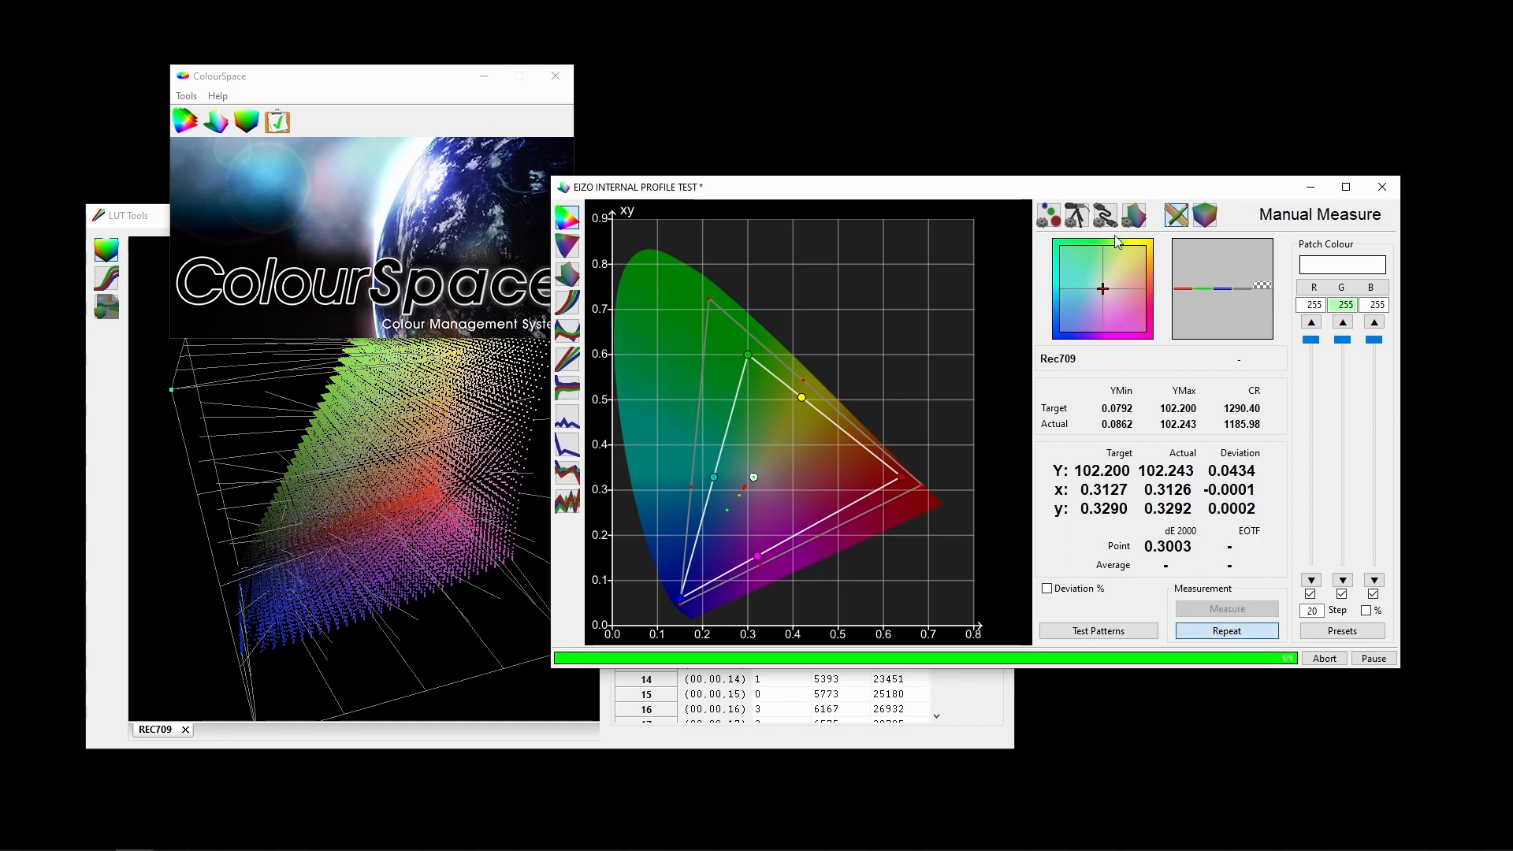
Step: Set the display brightness to 242 in the Eizo interactive controls while repeated white measurements run, and close the controls
click(1106, 215)
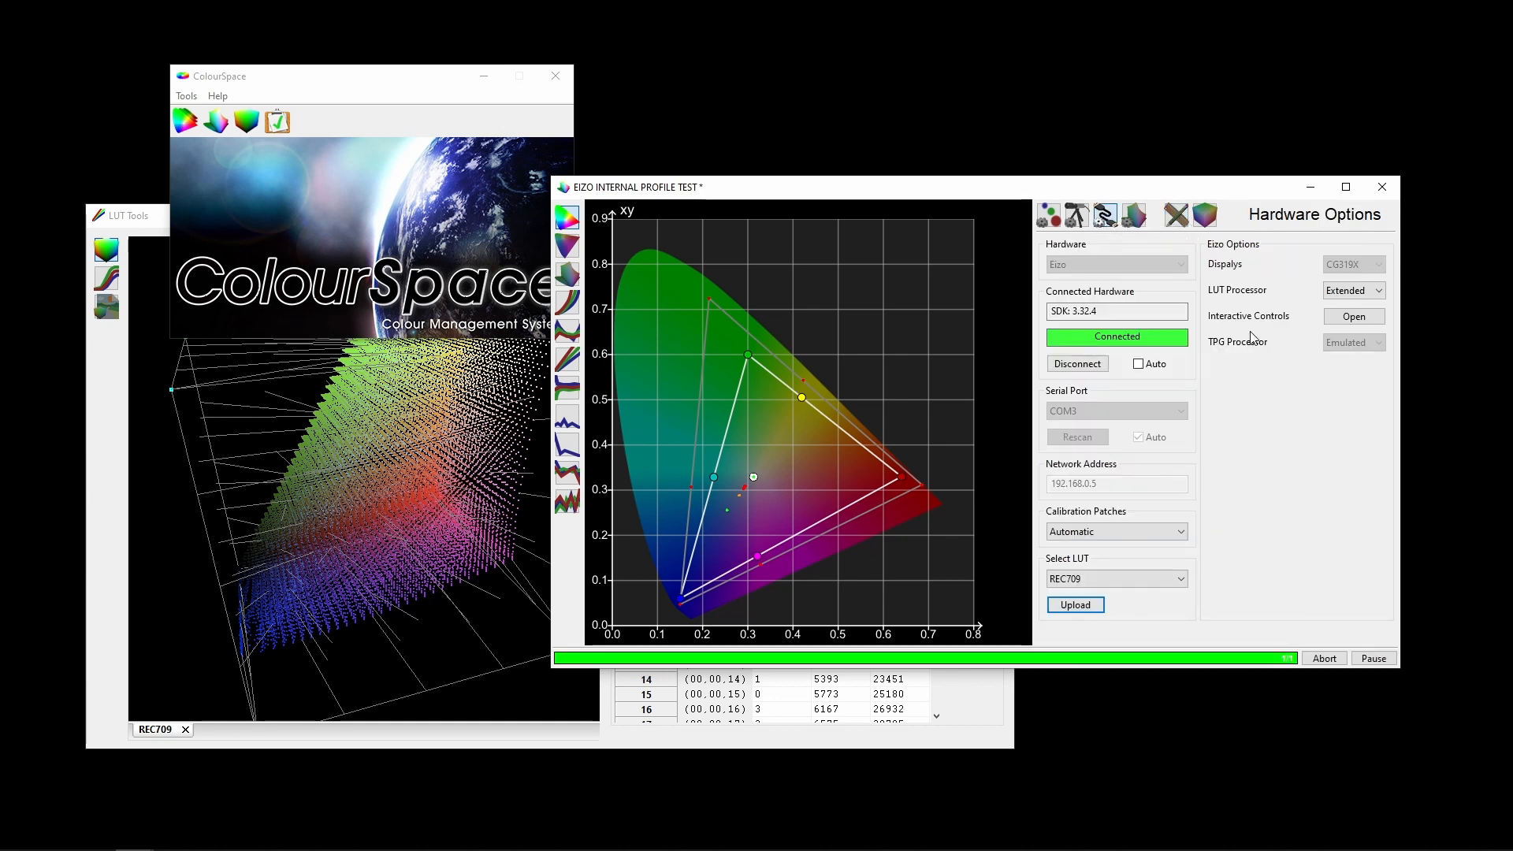
click(1355, 317)
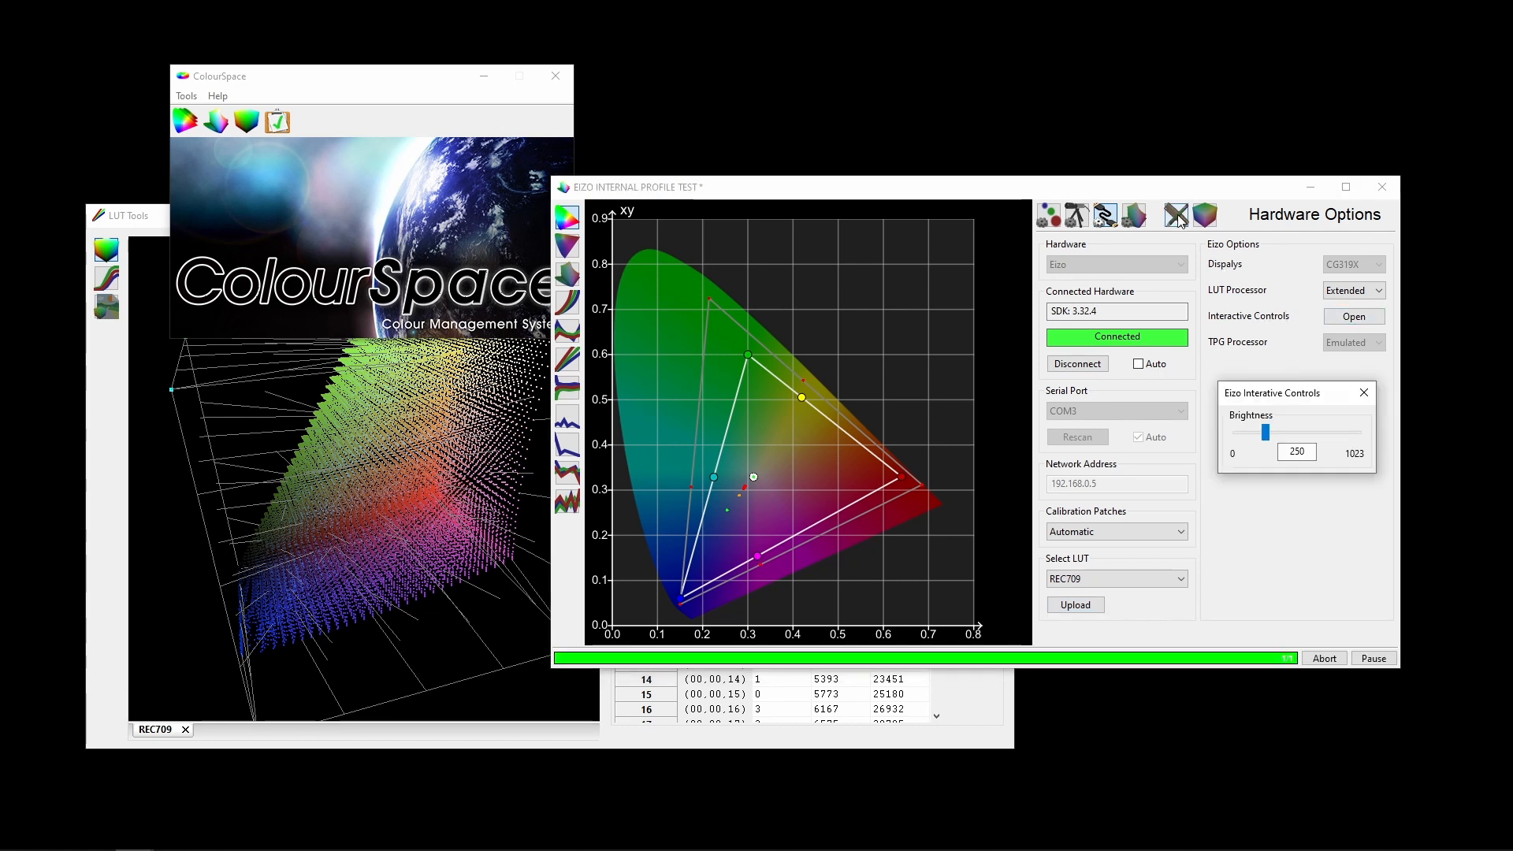
click(1177, 217)
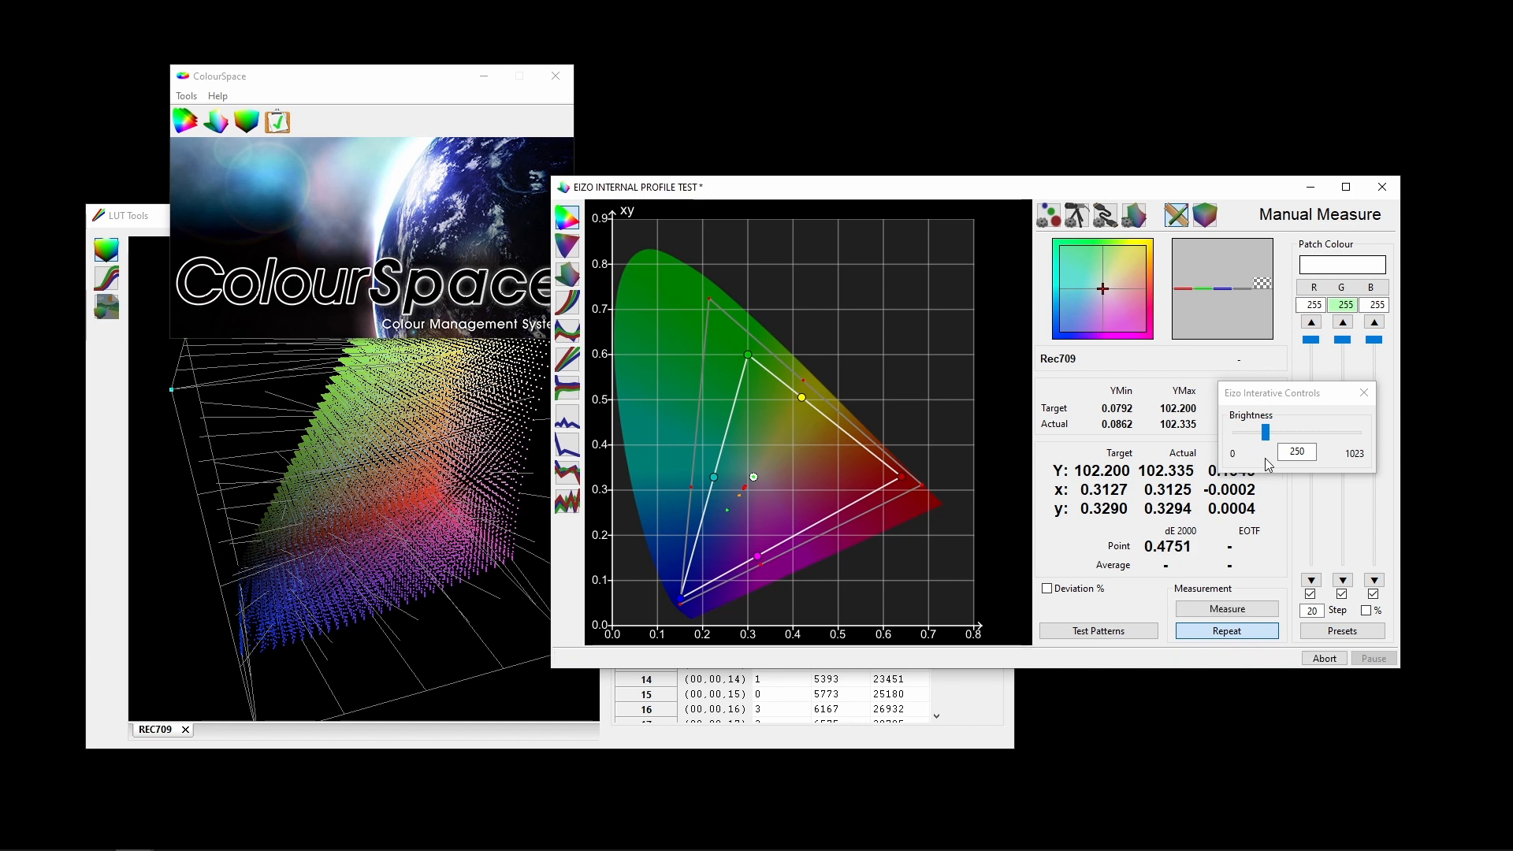
click(1302, 451)
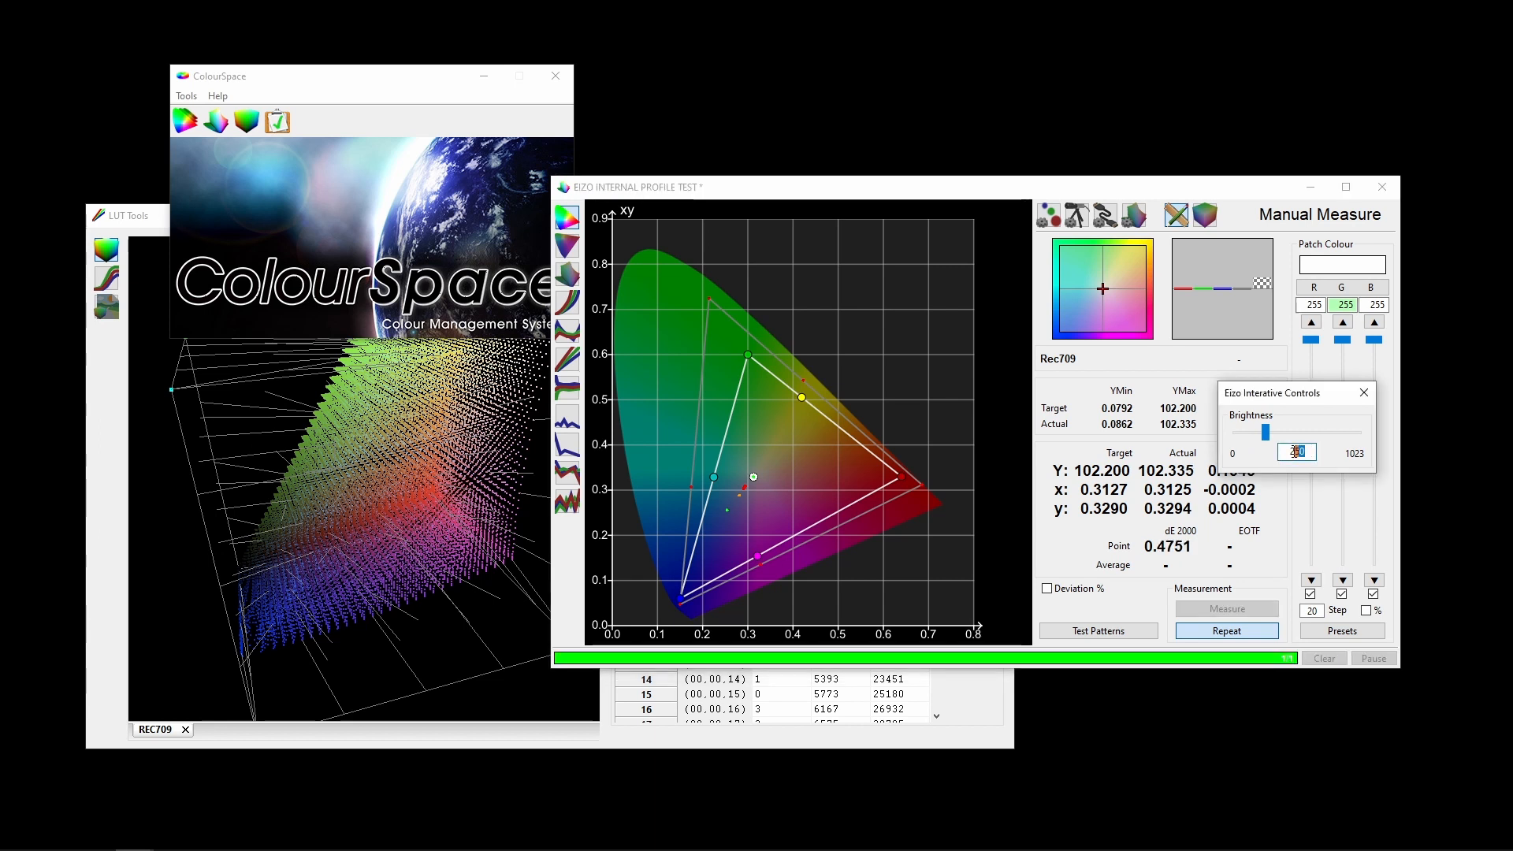
text(342)
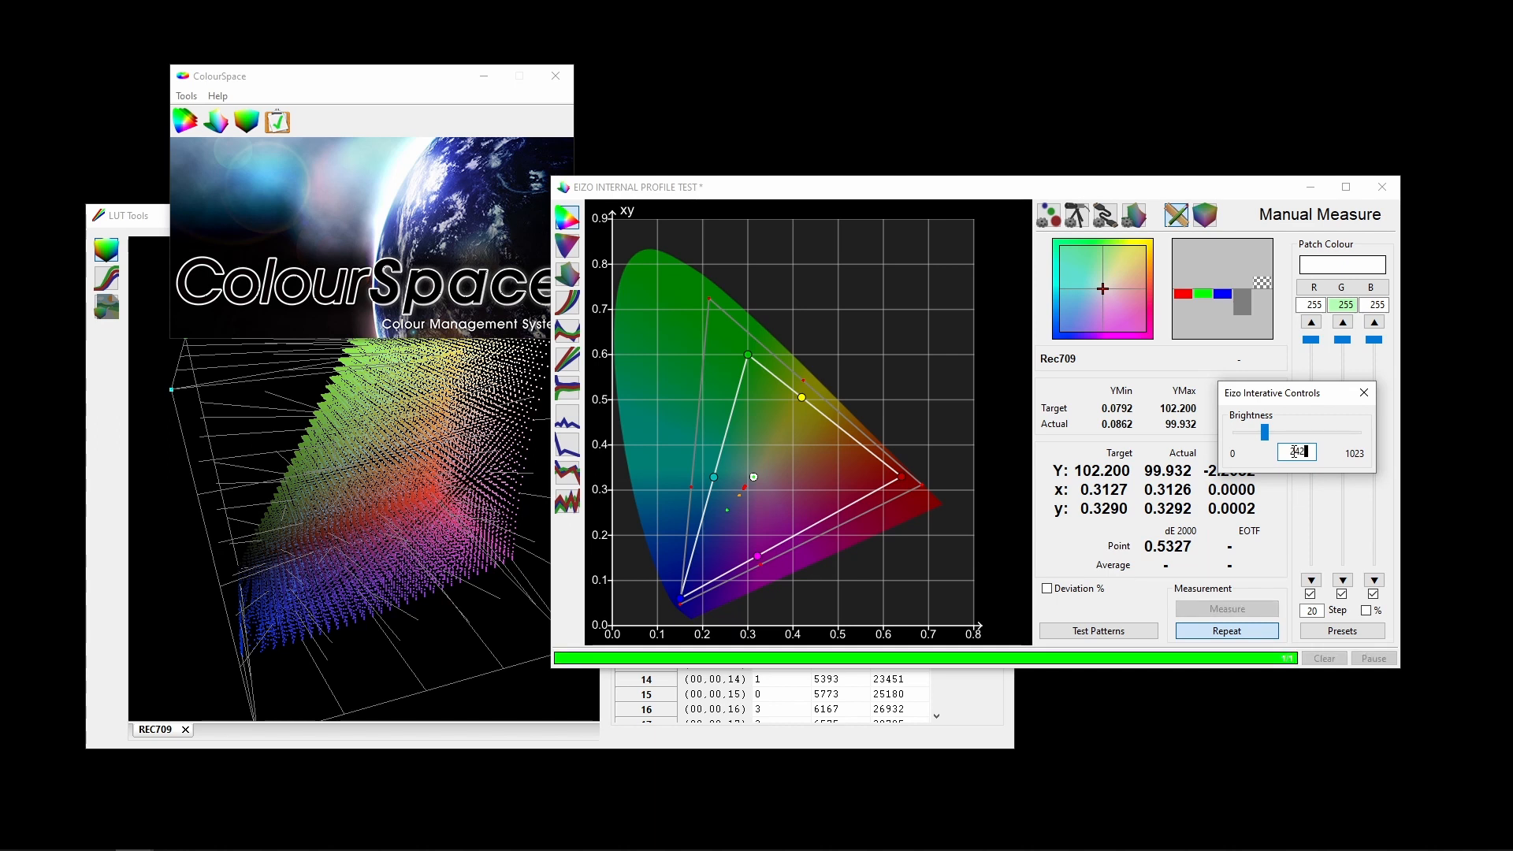
click(1365, 392)
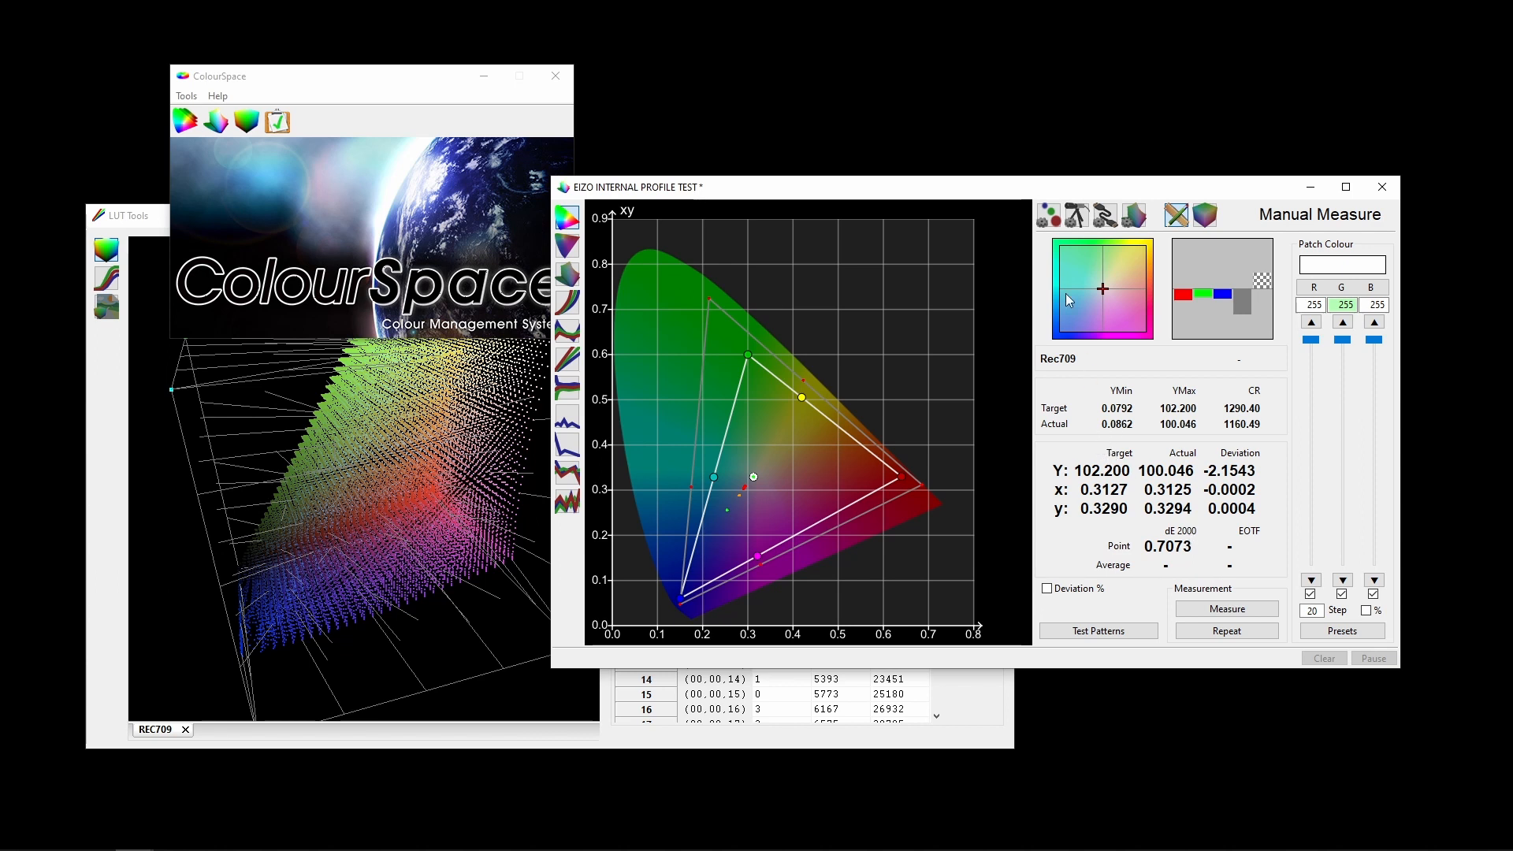
Step: Update the profile's maximum and minimum target luma from the measured display values in the settings
click(1048, 221)
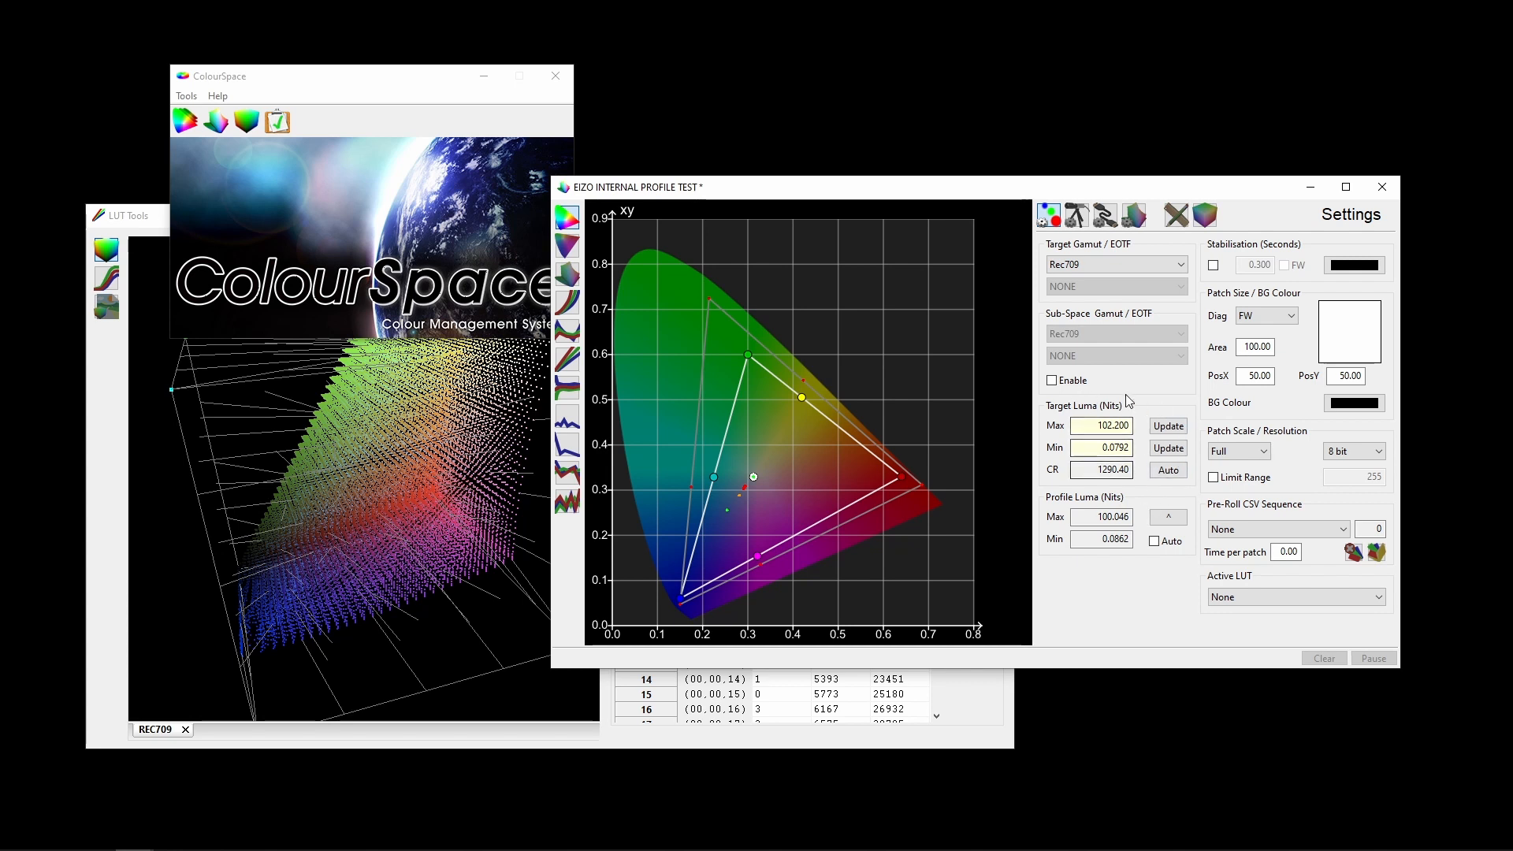
click(1169, 471)
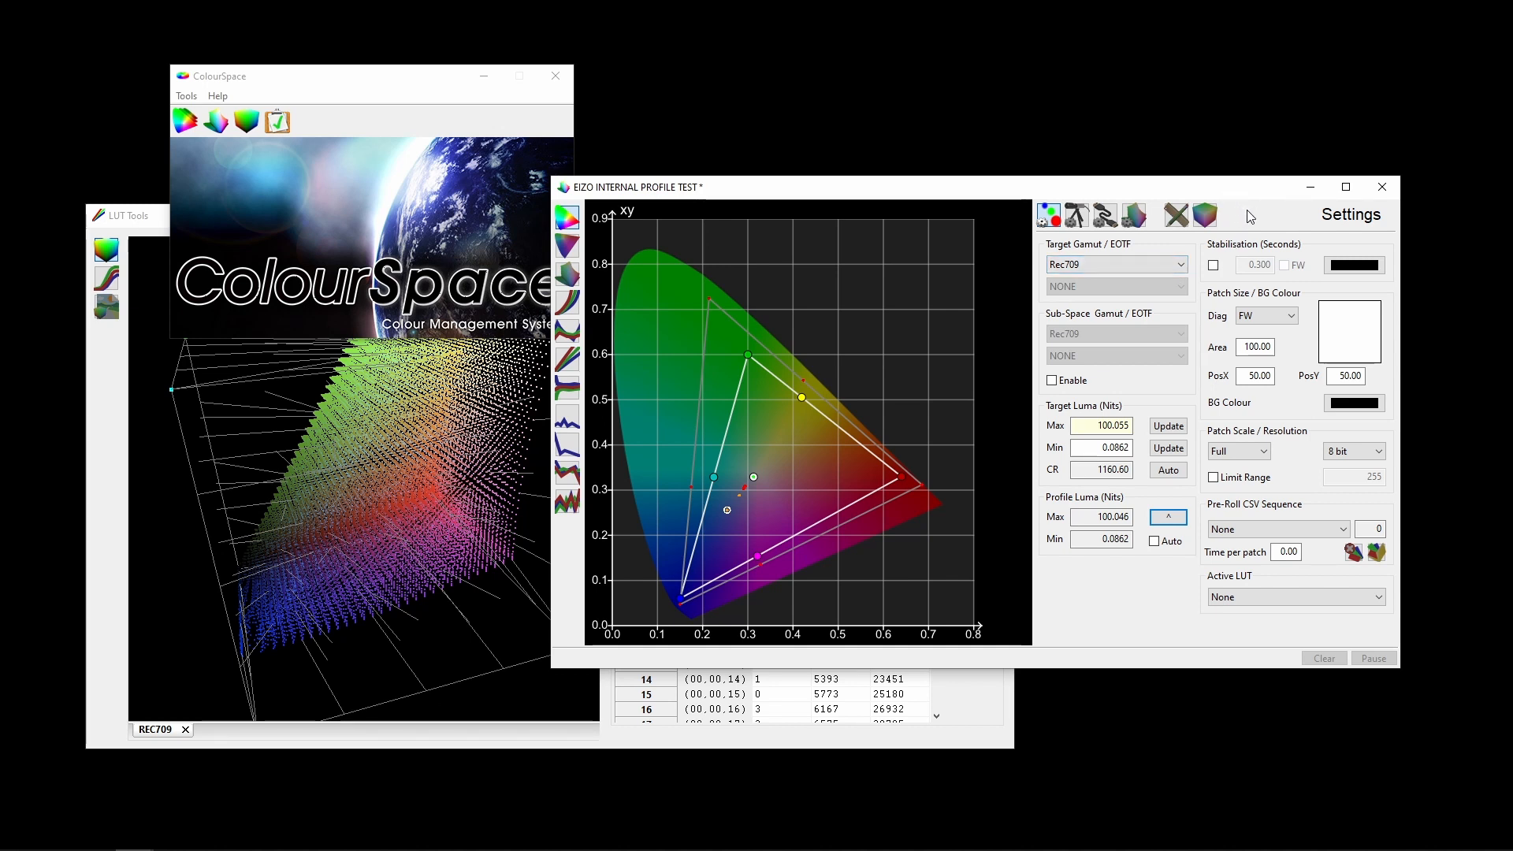
Step: Run a Grey Scale Only characterisation of the calibrated display, erasing the existing points, and acknowledge its completion
click(1208, 219)
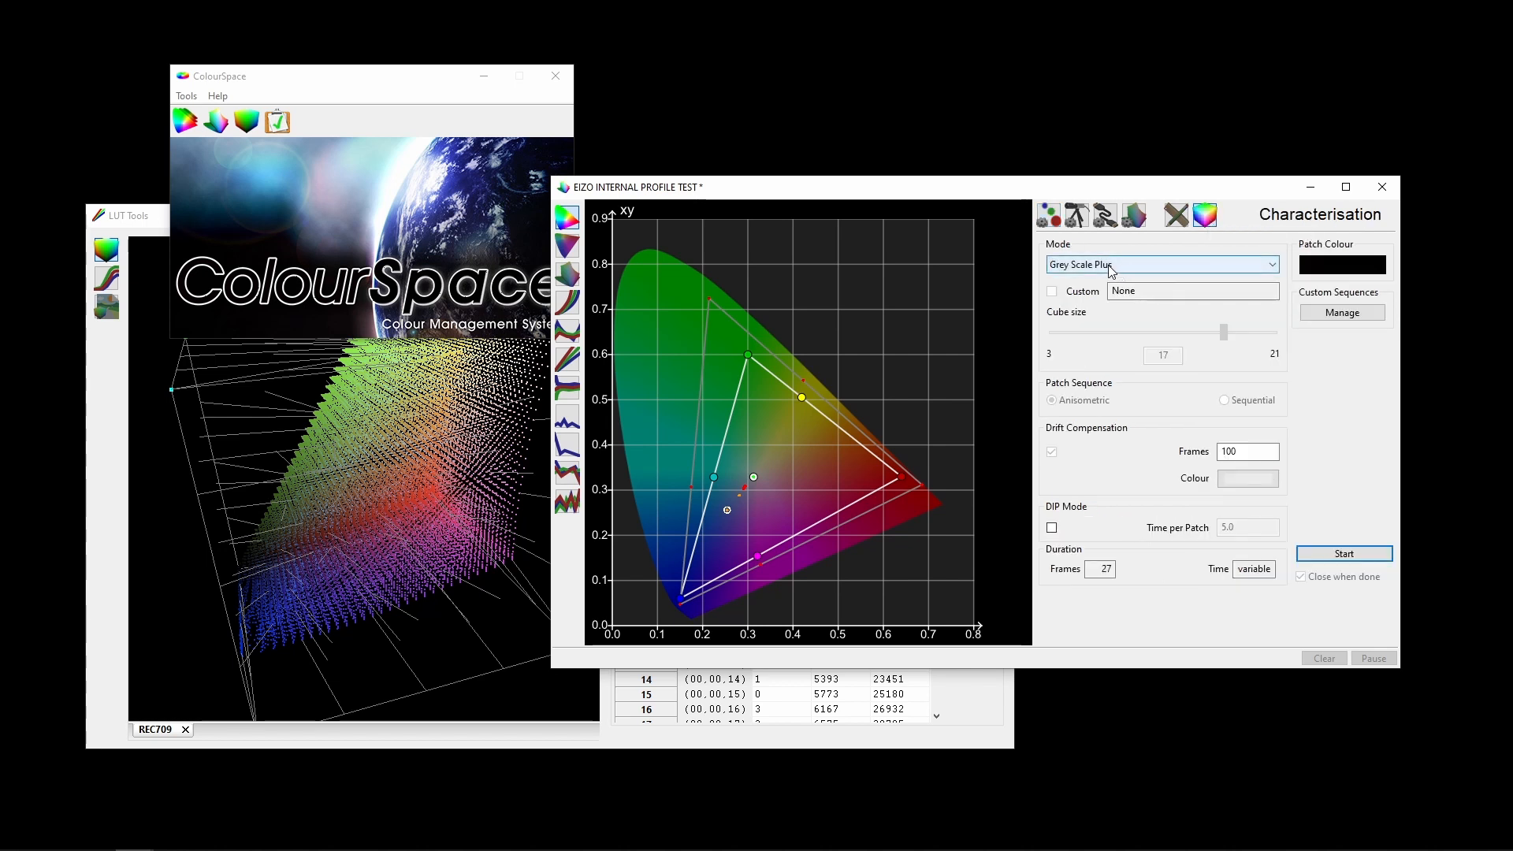
click(1110, 270)
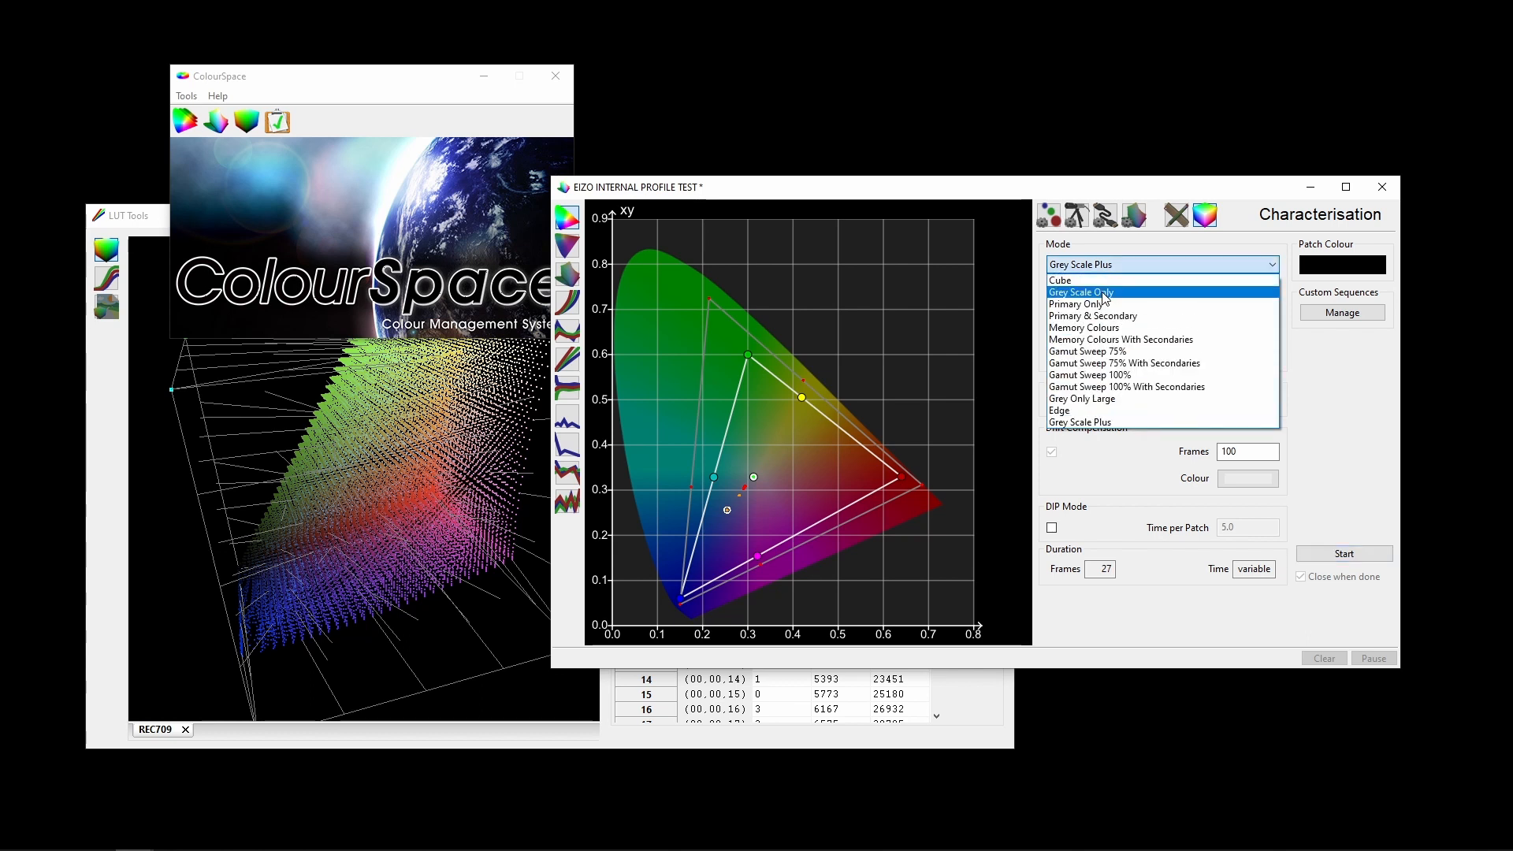
click(1104, 293)
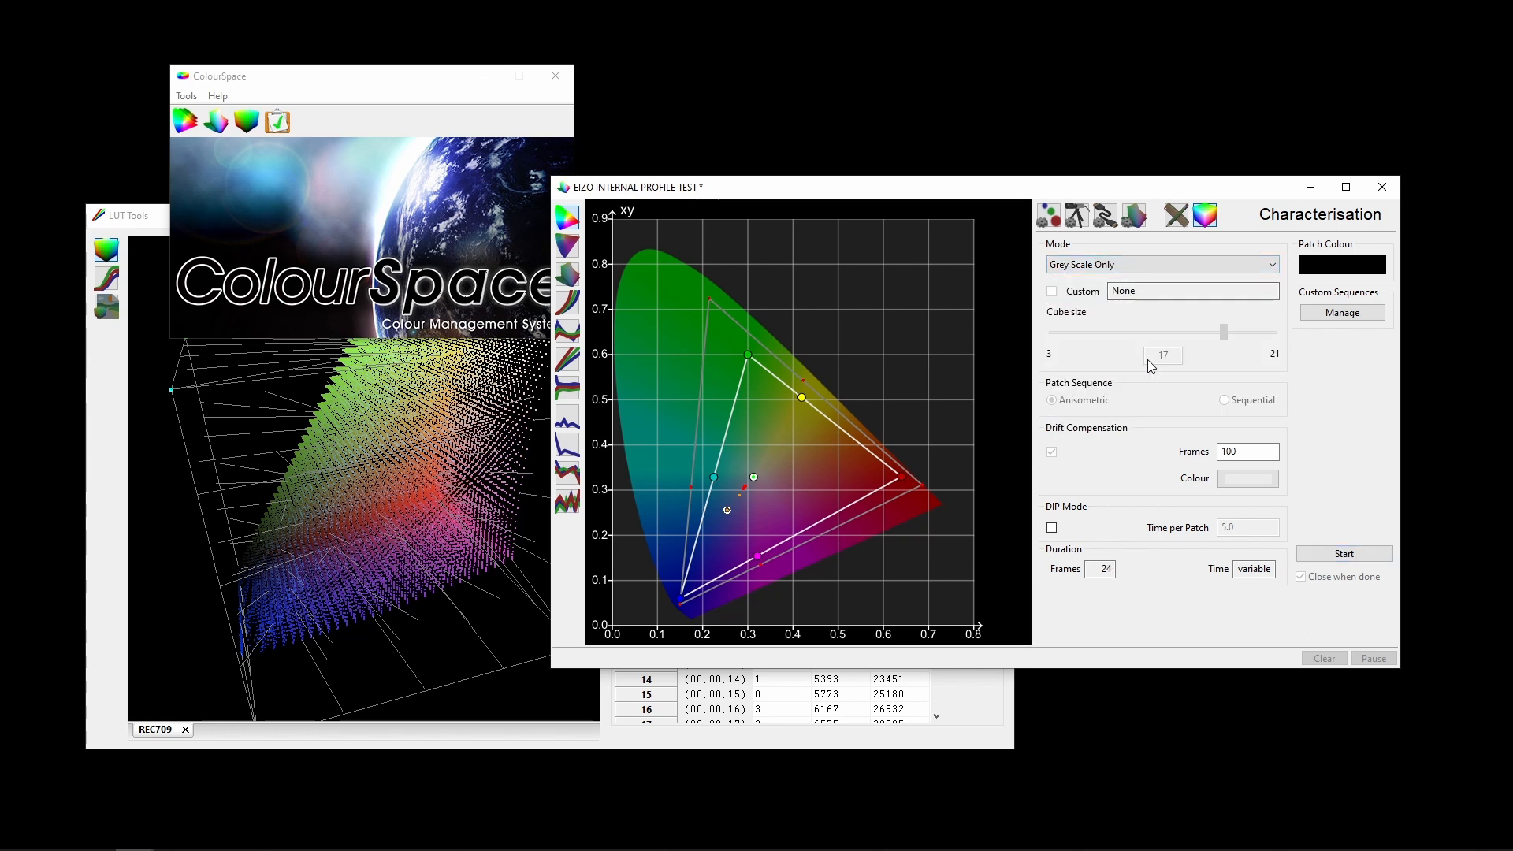
click(1350, 553)
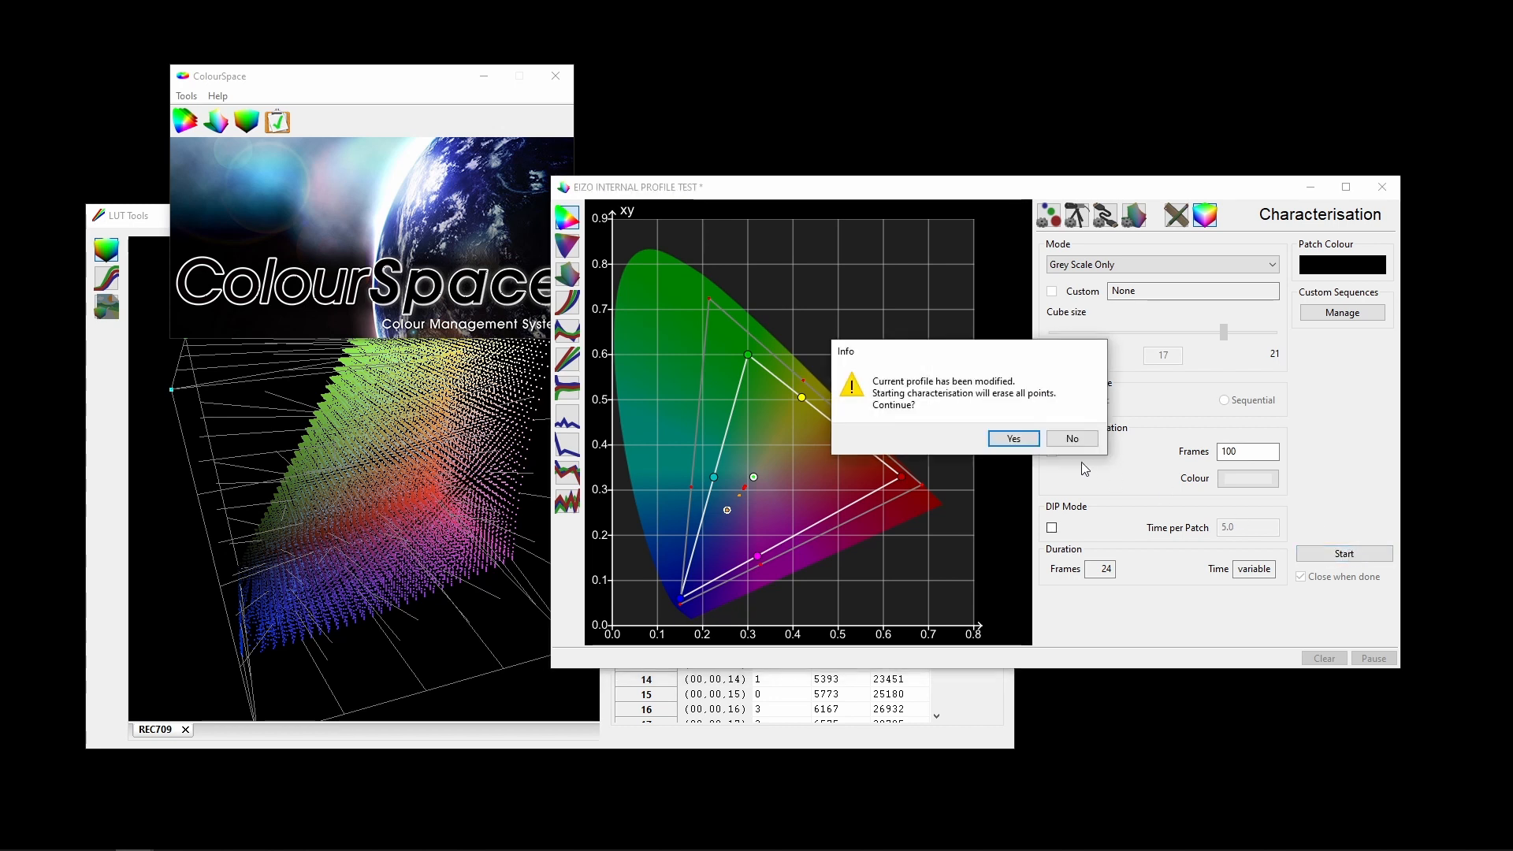
click(1018, 439)
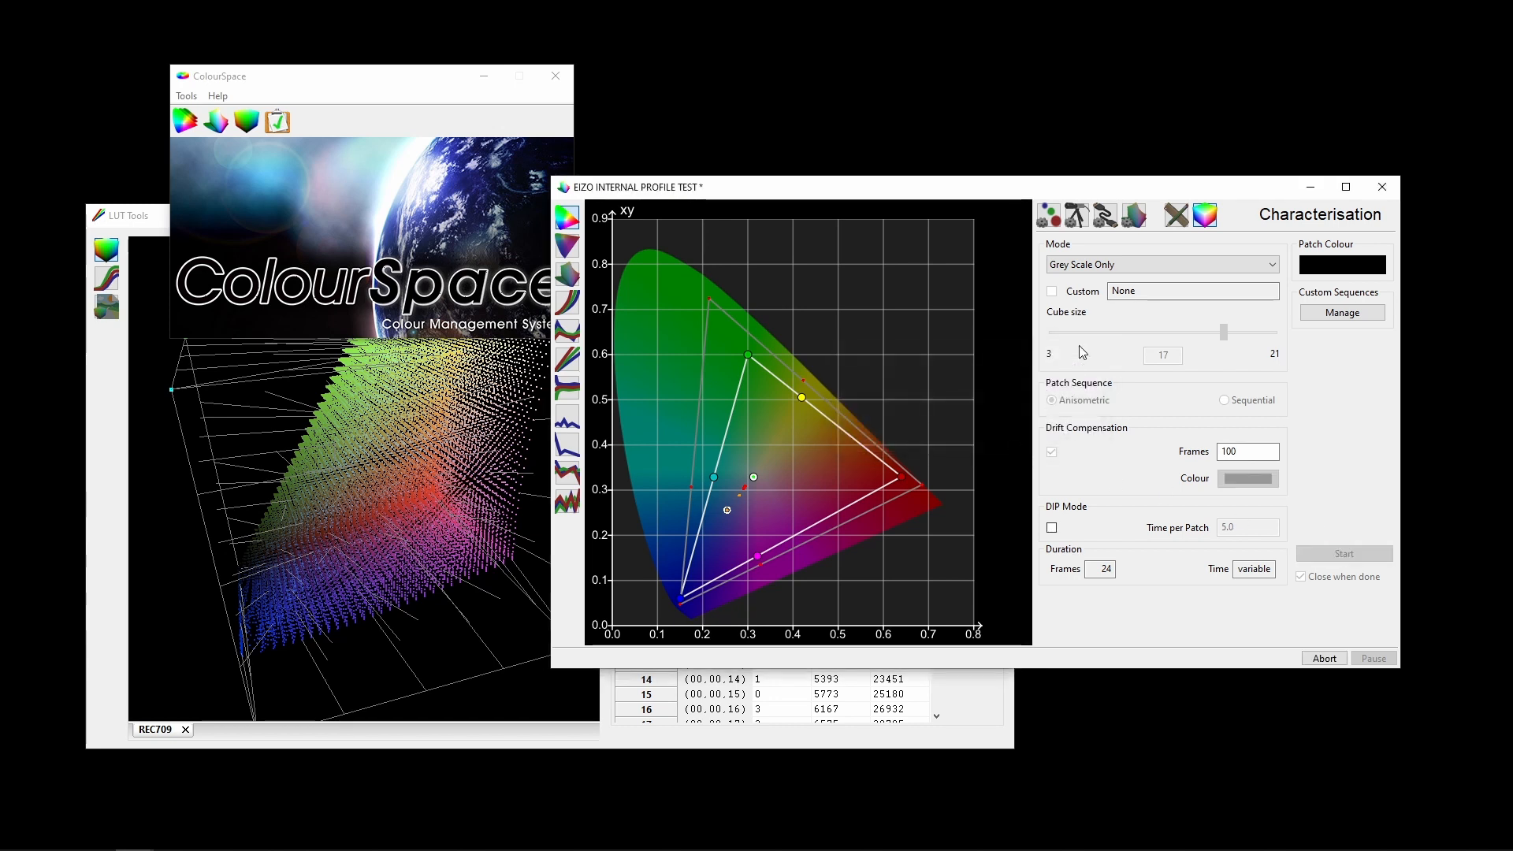
click(1176, 215)
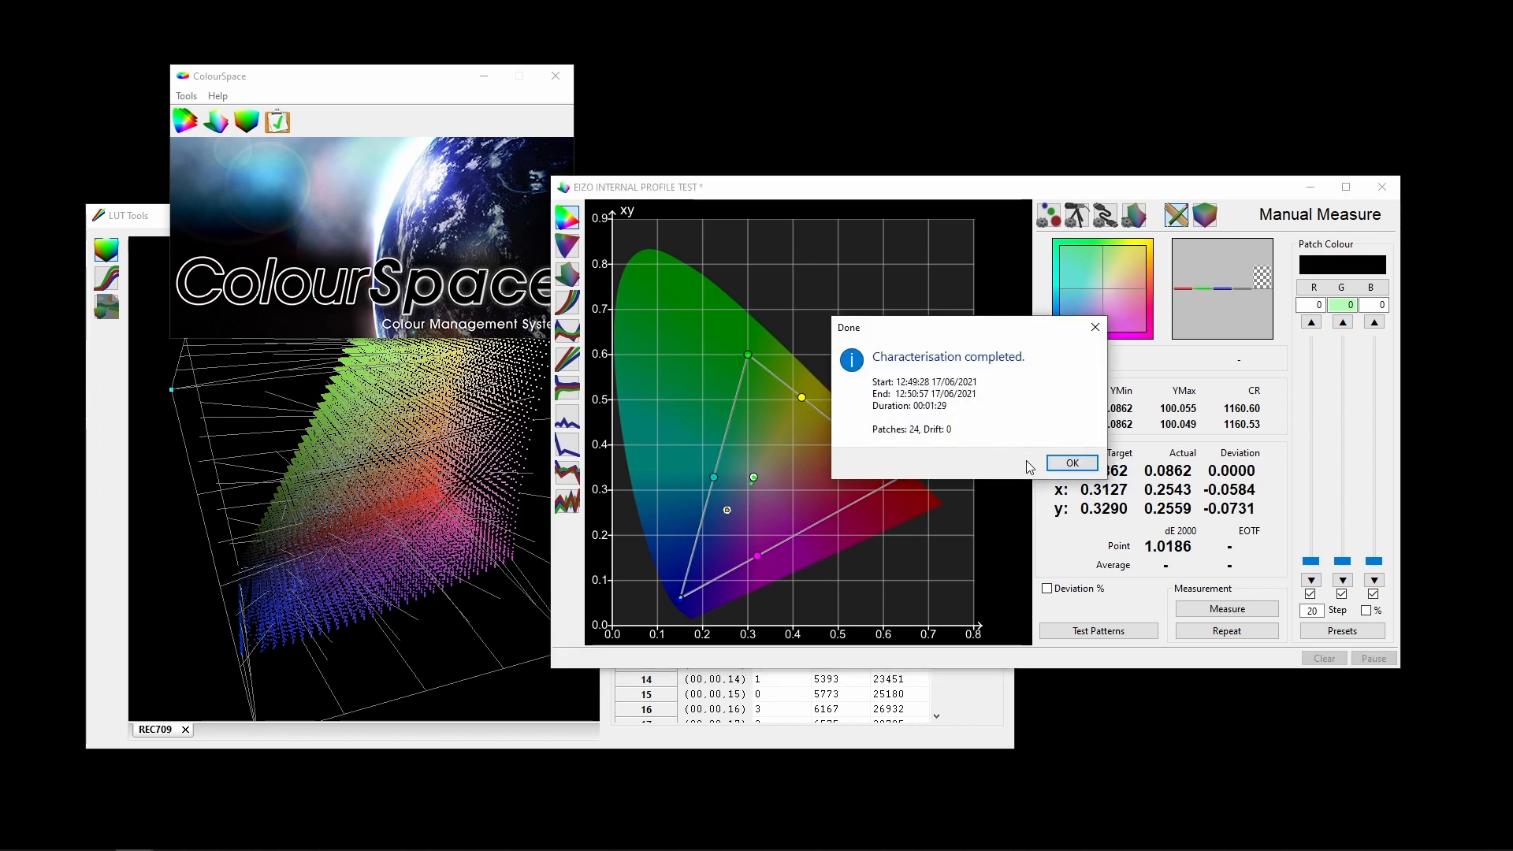
click(1070, 466)
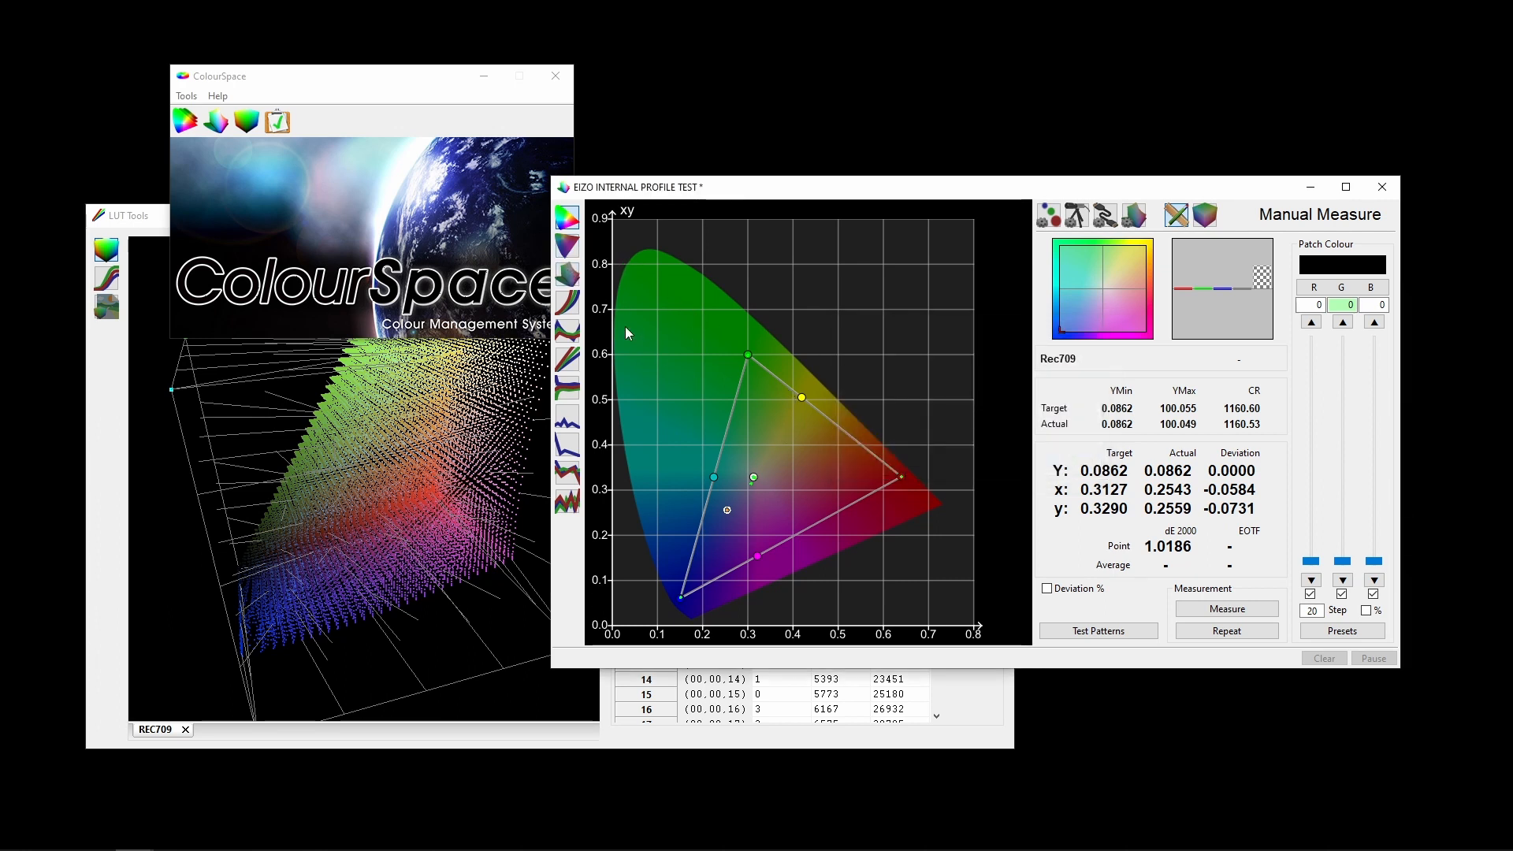
Step: Examine the grey scale verification results in the rotated 3D, EOTF, Dif EOTF, RGB Balance and delta-E graphs
click(568, 276)
drag(755, 501, 740, 323)
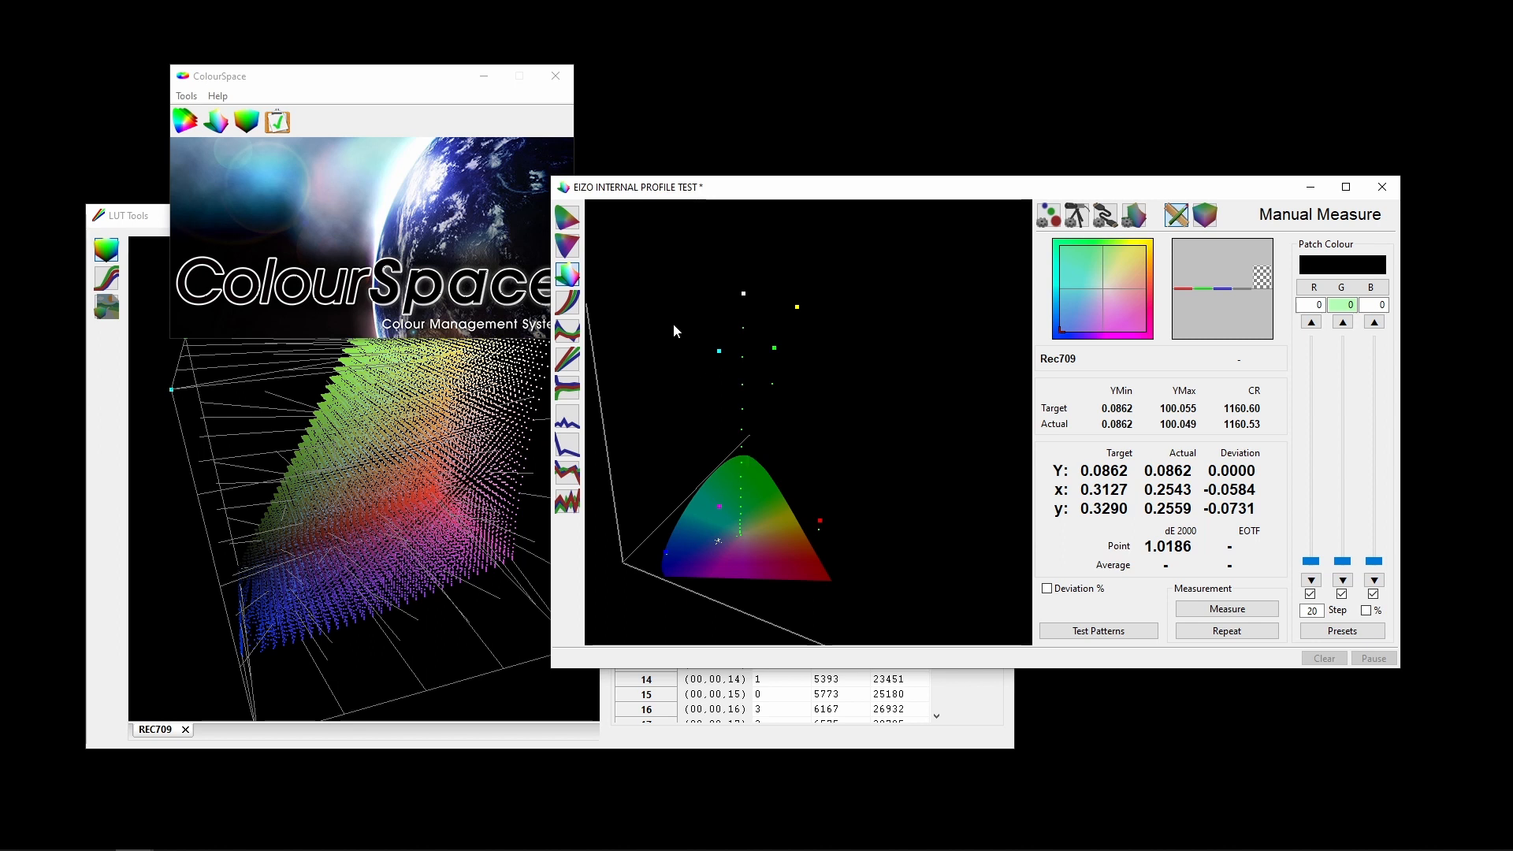
click(570, 303)
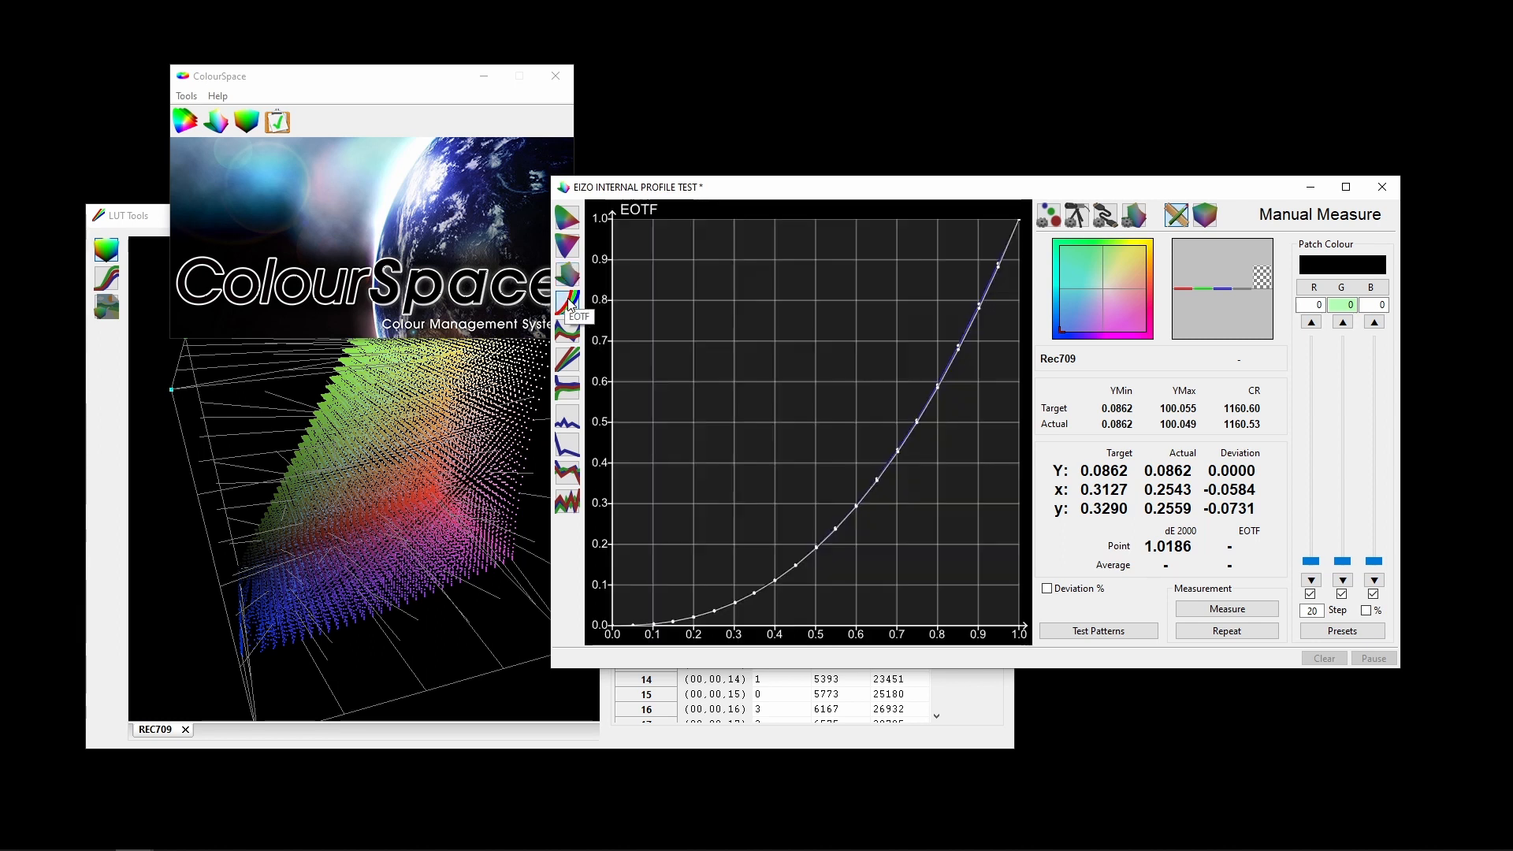
click(575, 327)
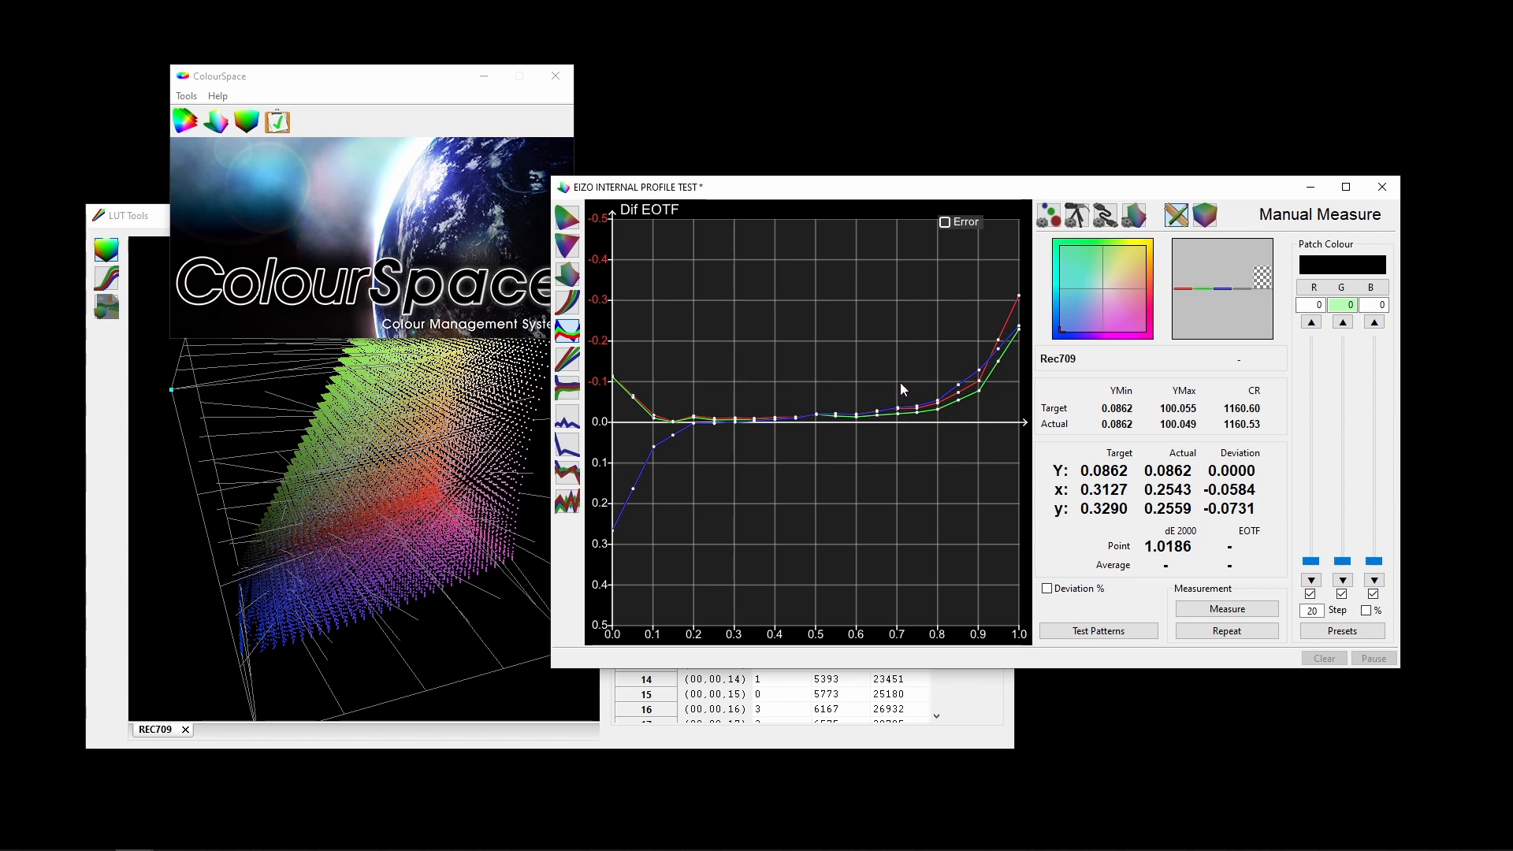
click(562, 390)
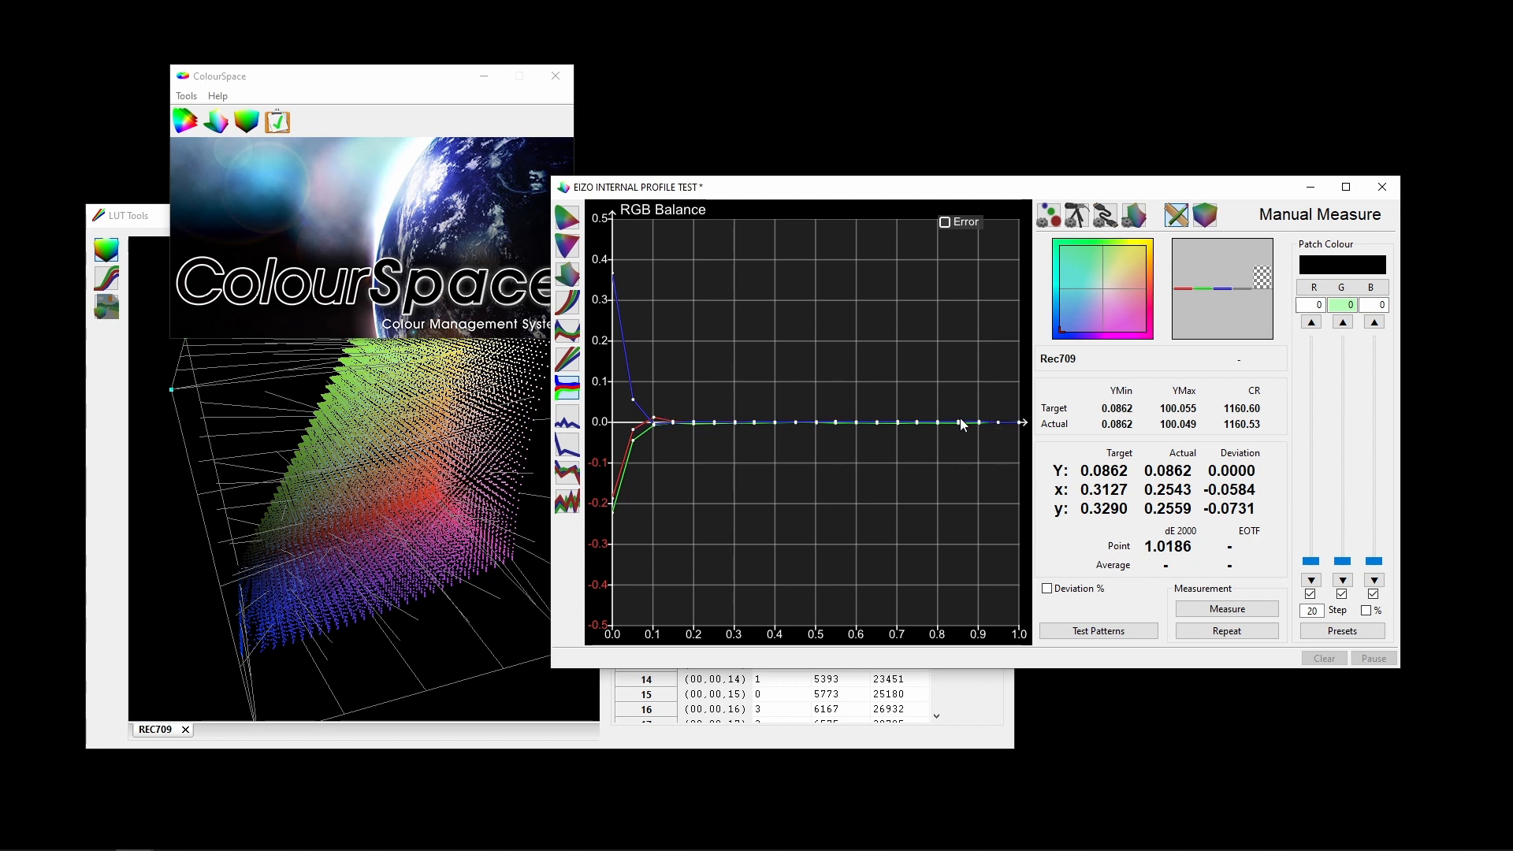
click(562, 418)
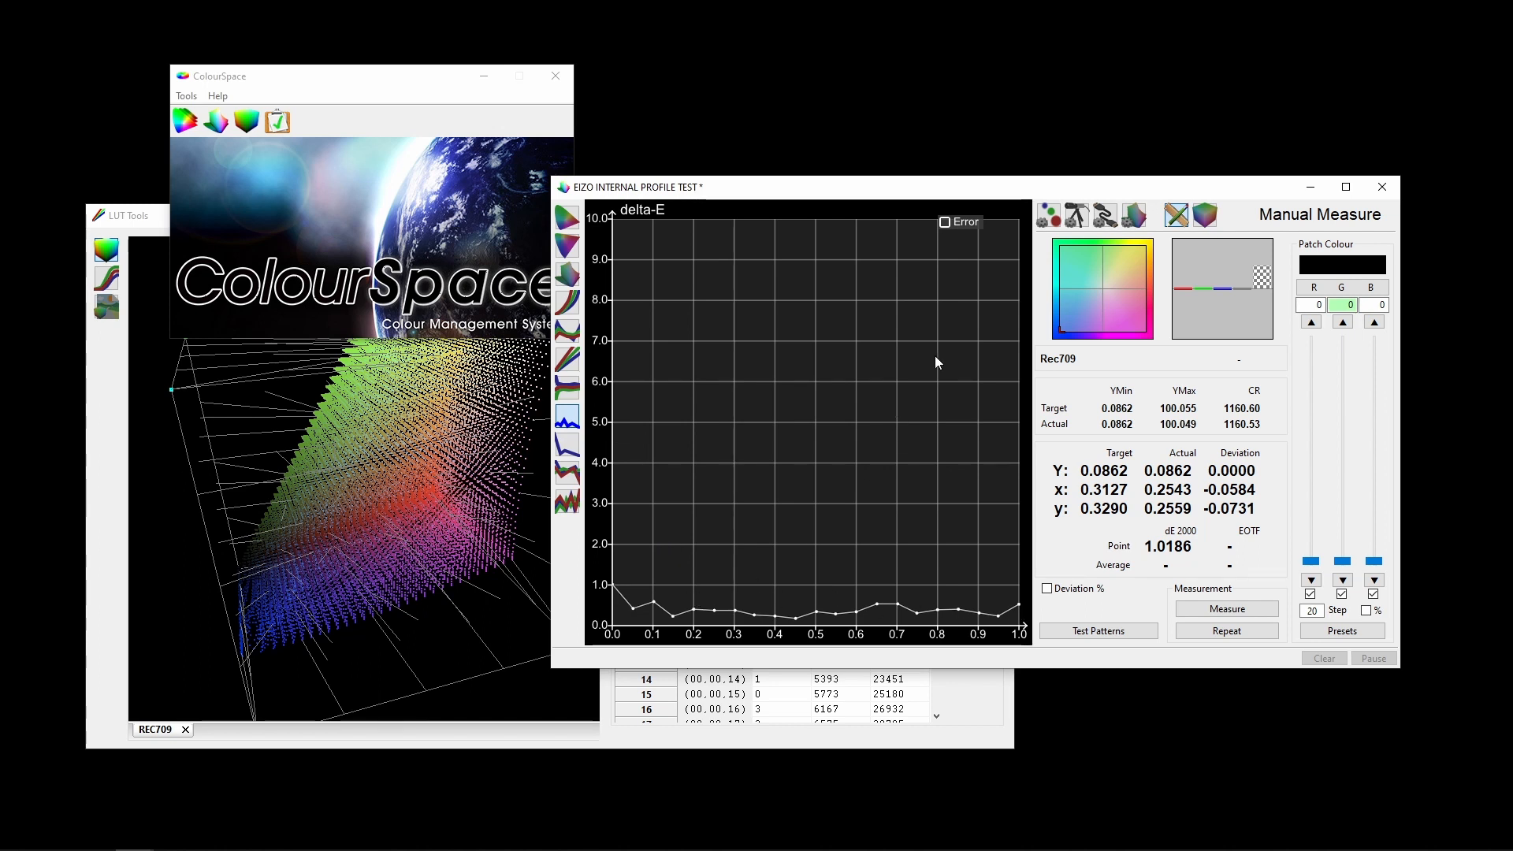
Step: Start a Cube characterisation of size 10 with drift compensation off, erasing the existing points, and show its progress in the CIE xy graph
click(1205, 215)
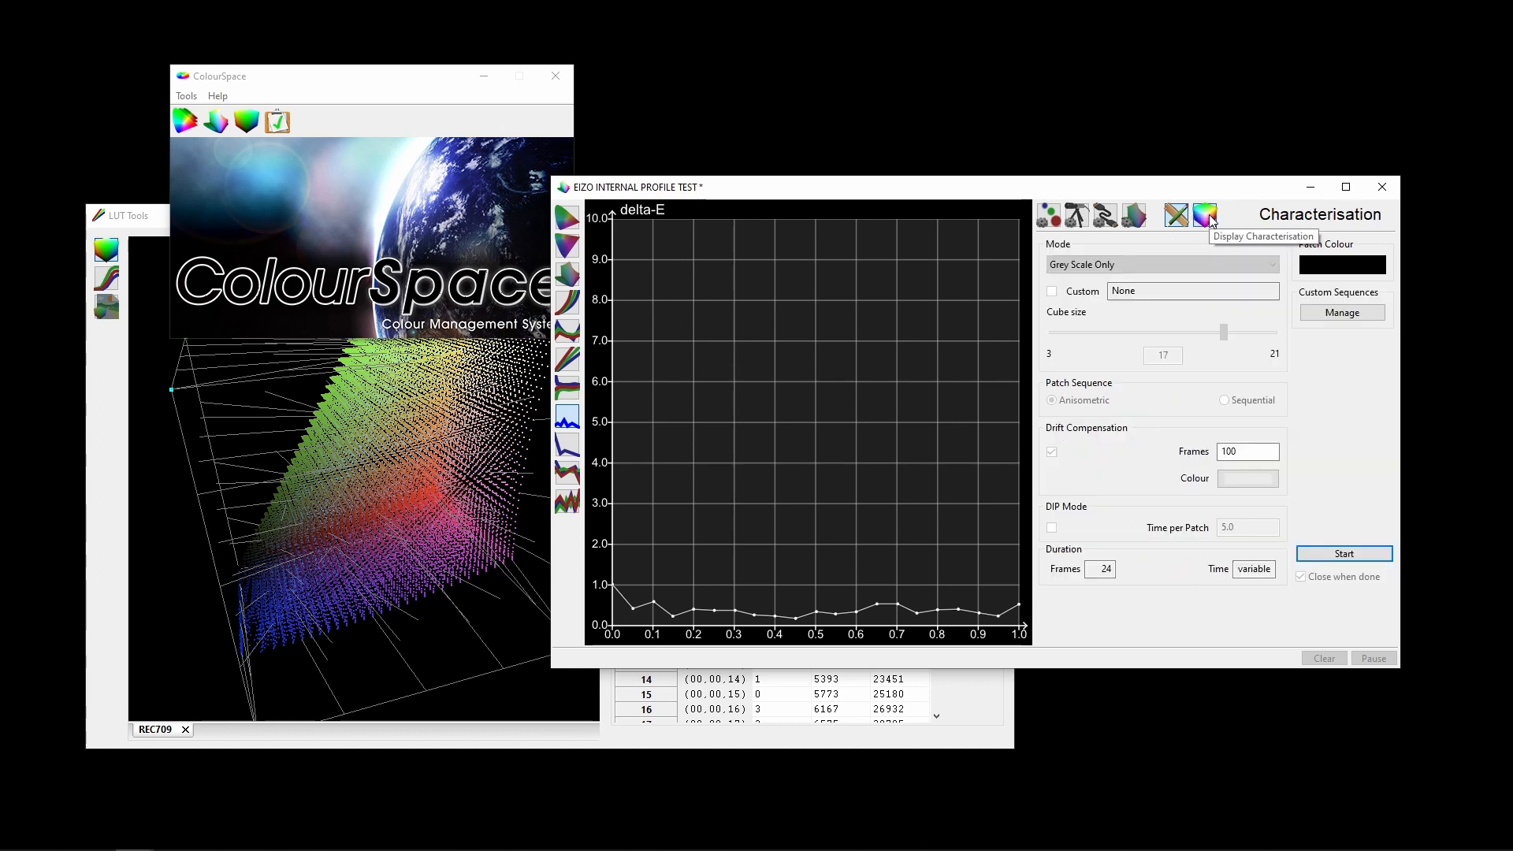
click(1146, 266)
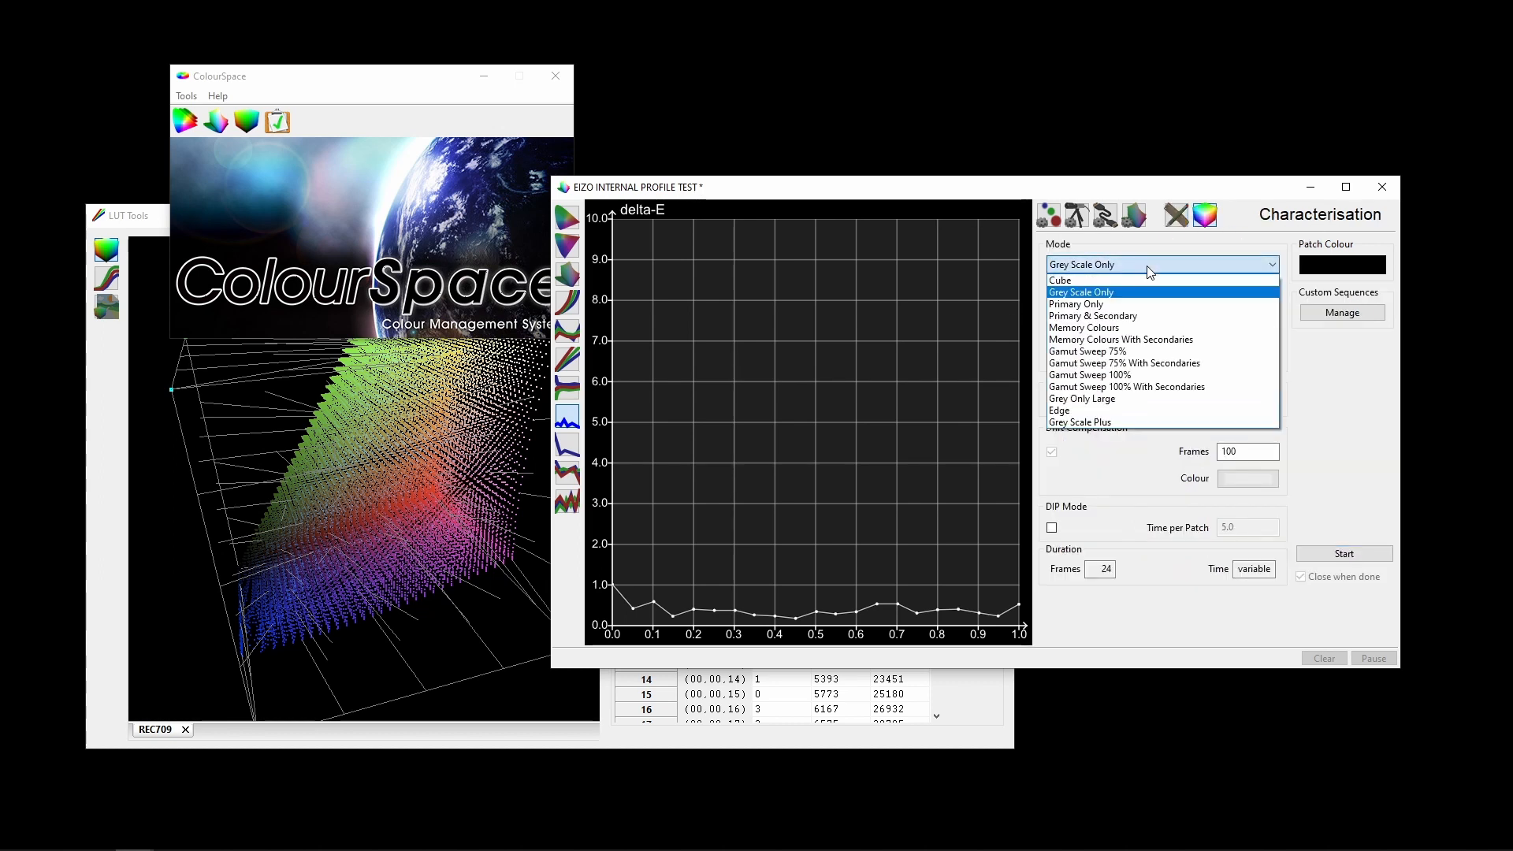
click(1145, 283)
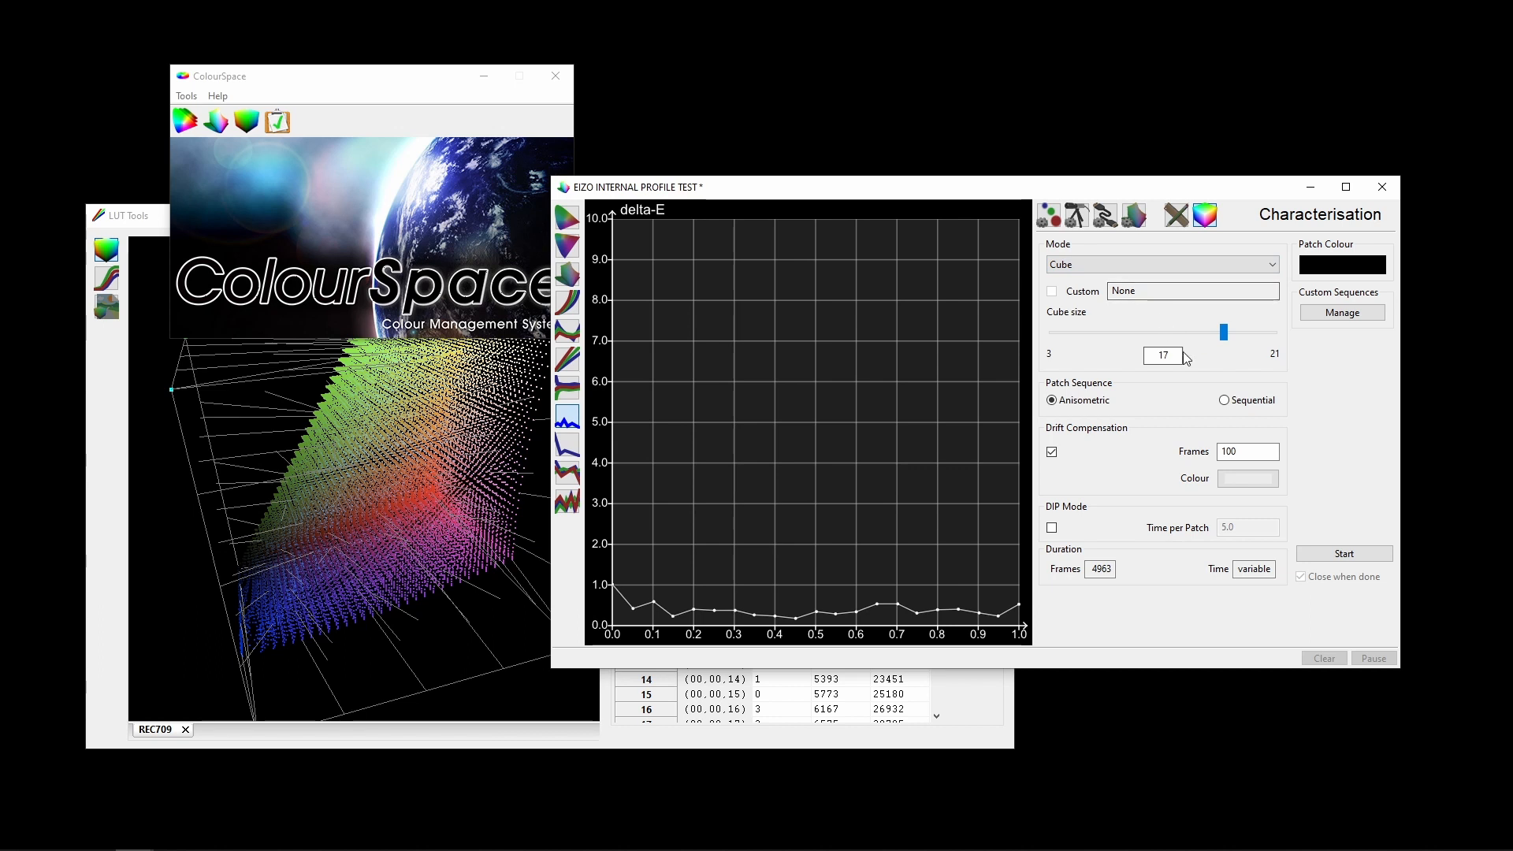
drag(1215, 332, 1141, 329)
click(1054, 454)
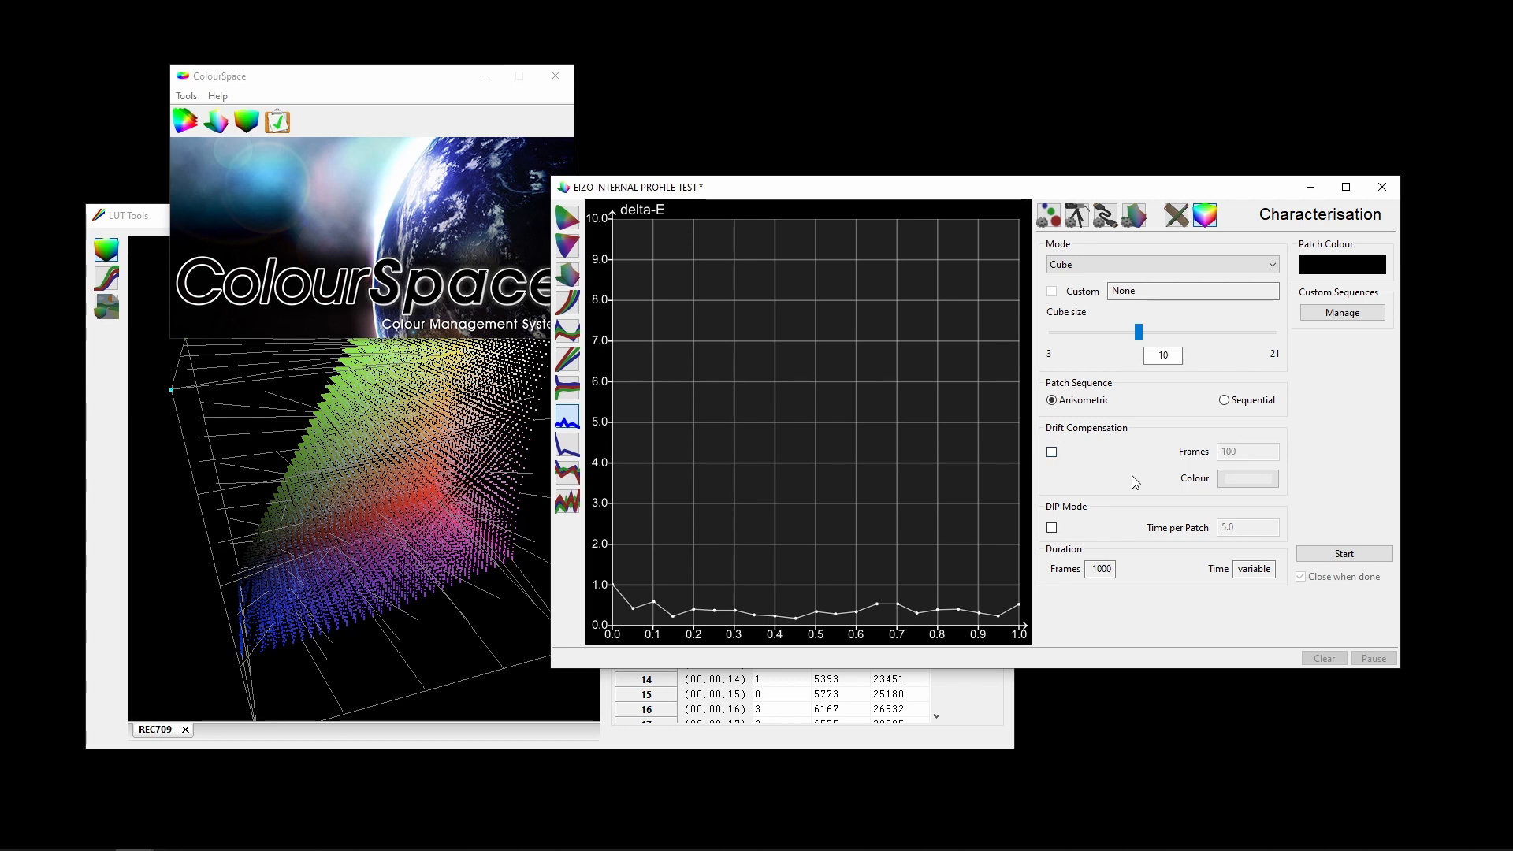
click(1362, 557)
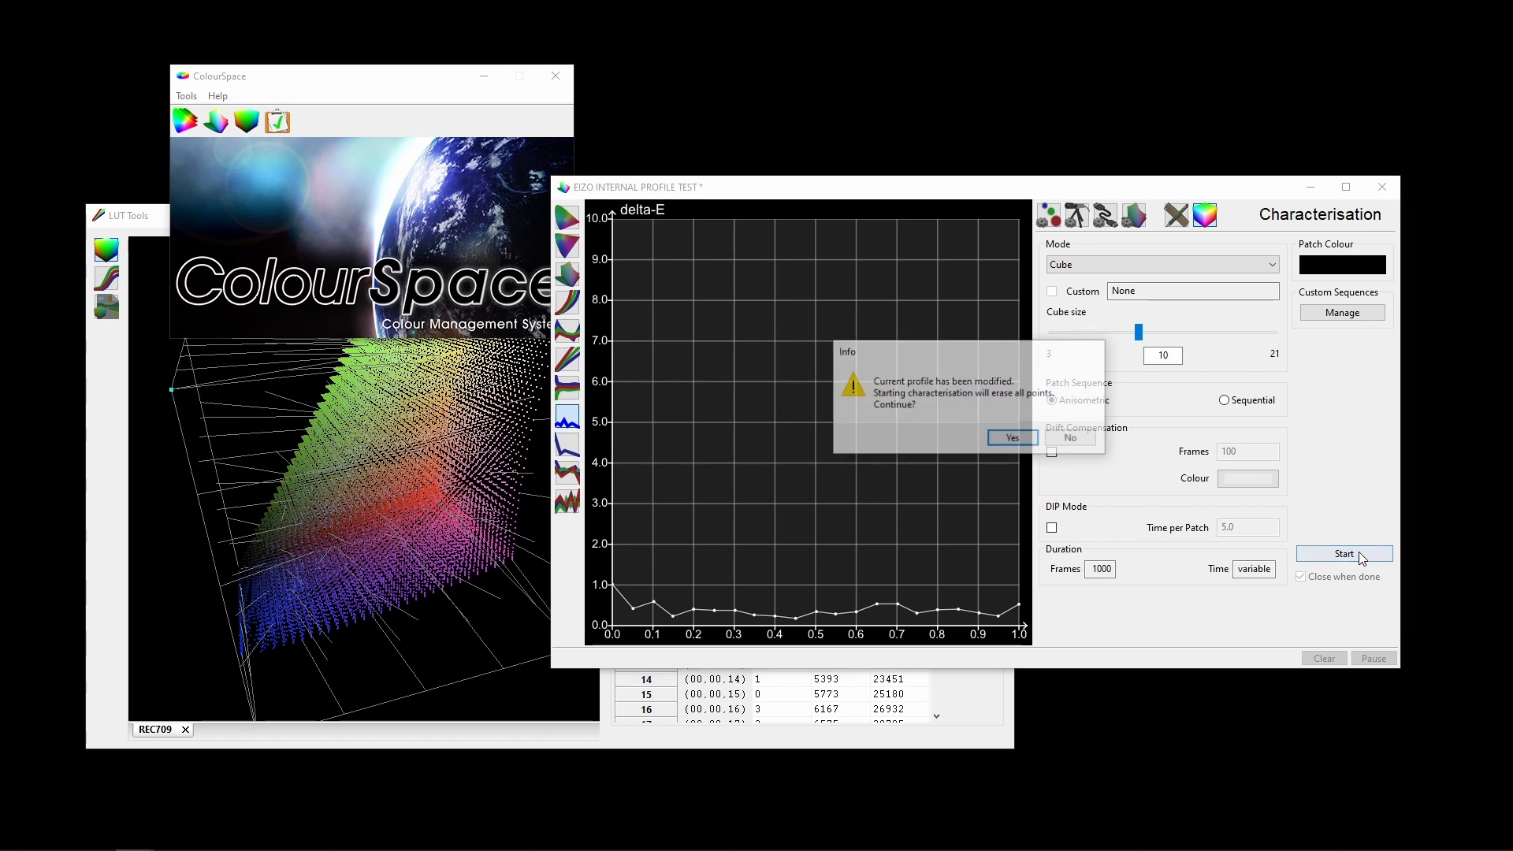
click(1015, 439)
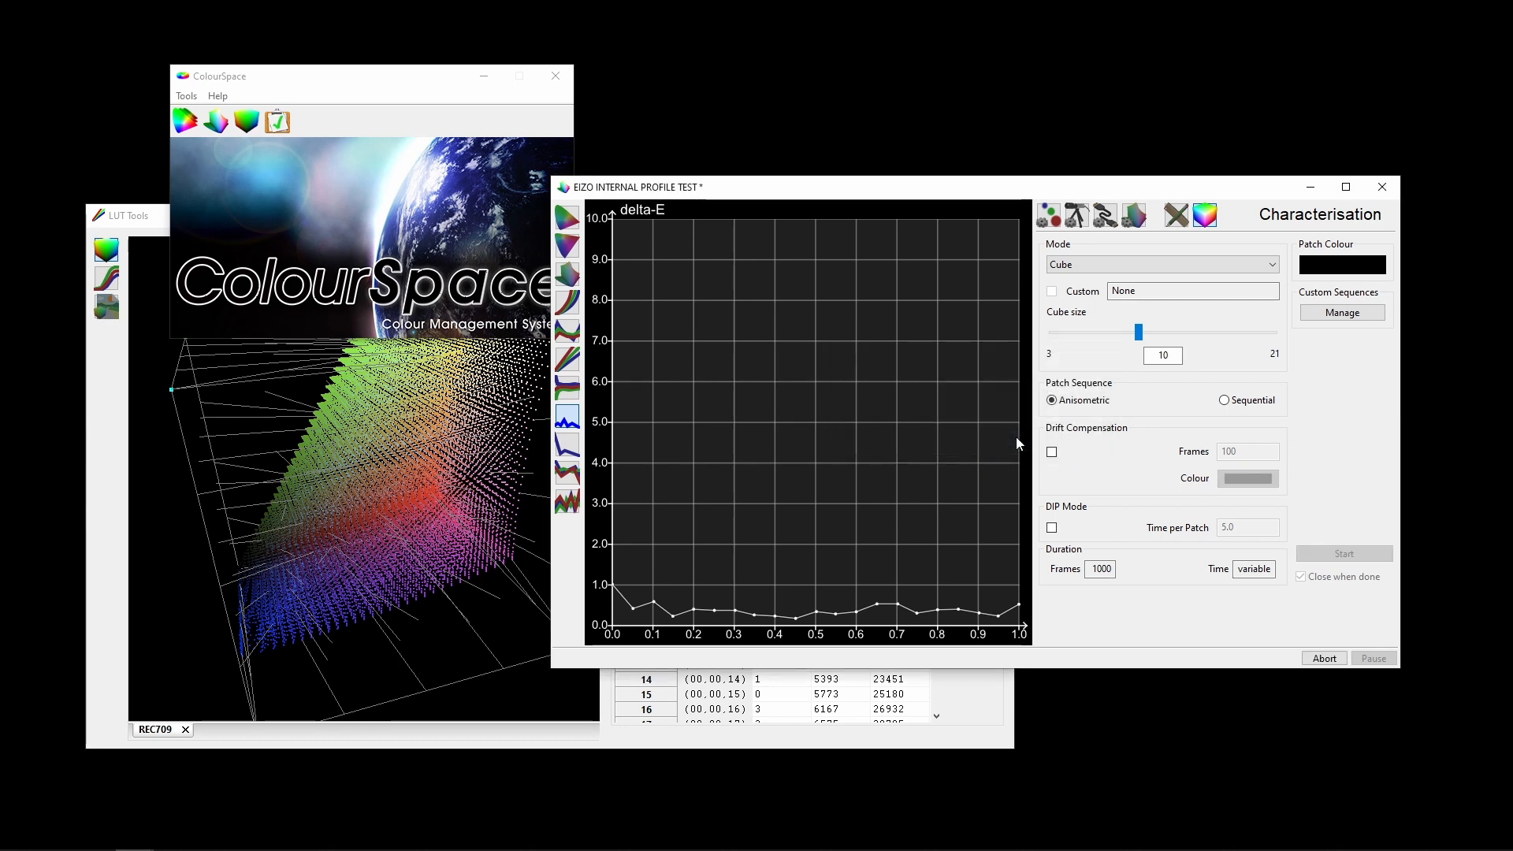
click(565, 225)
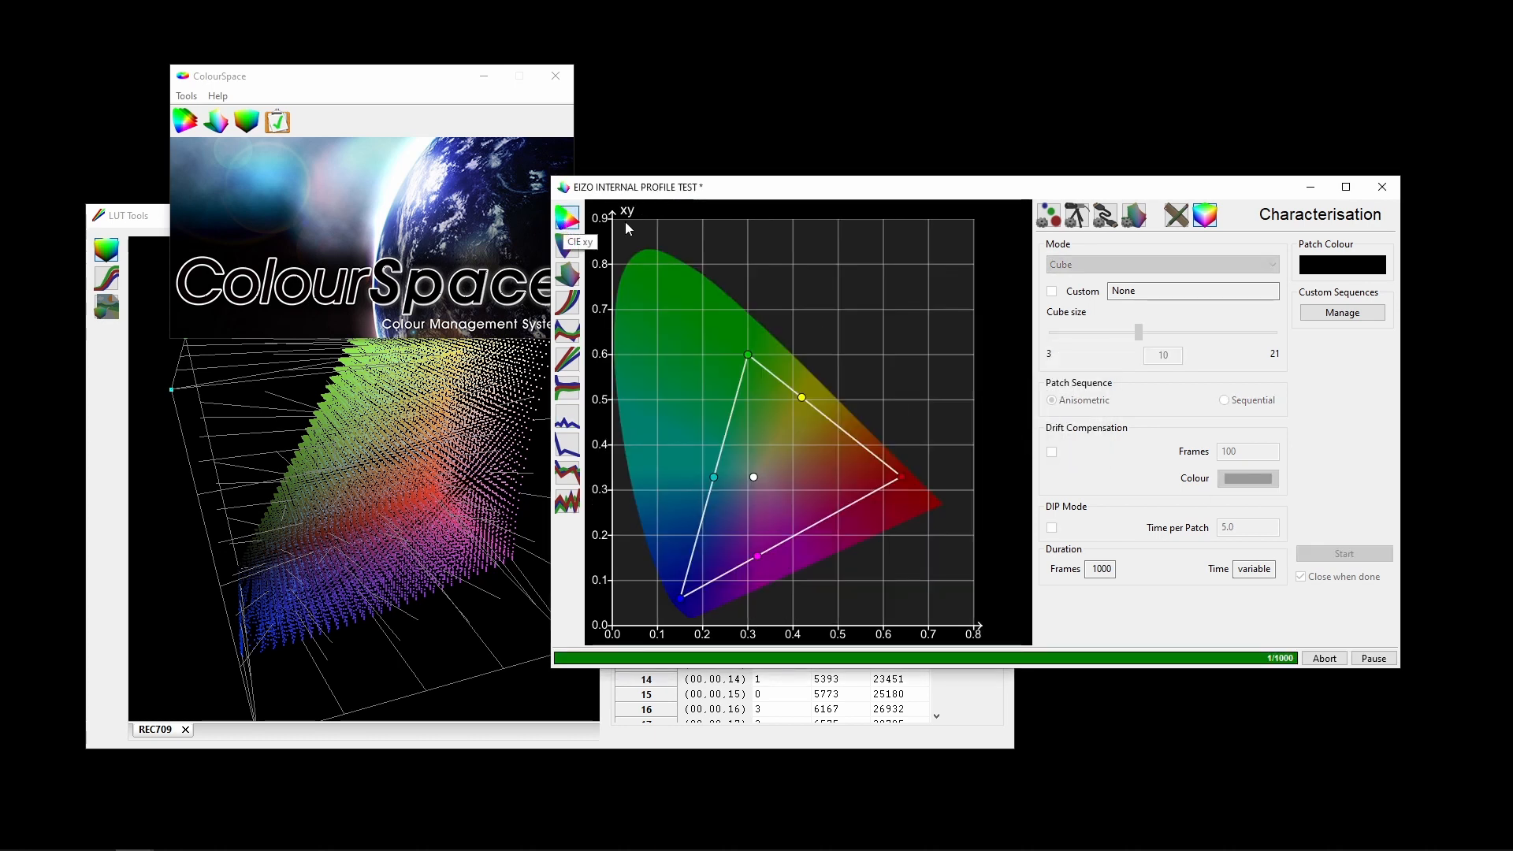
Step: Show the manual measurement readings for the Cube characterisation in progress and acknowledge its completion
click(1178, 216)
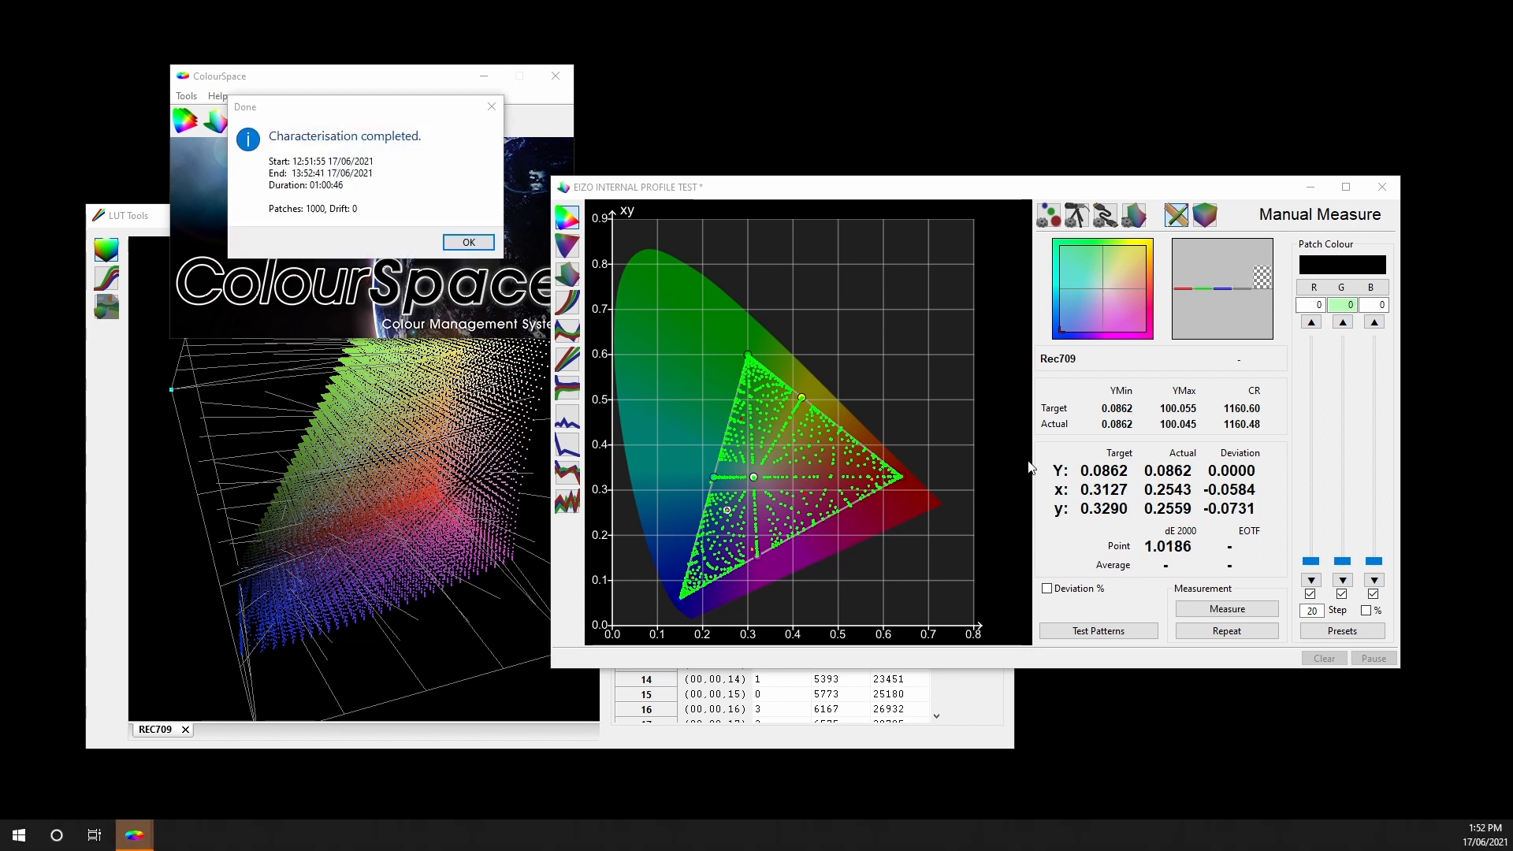
click(468, 242)
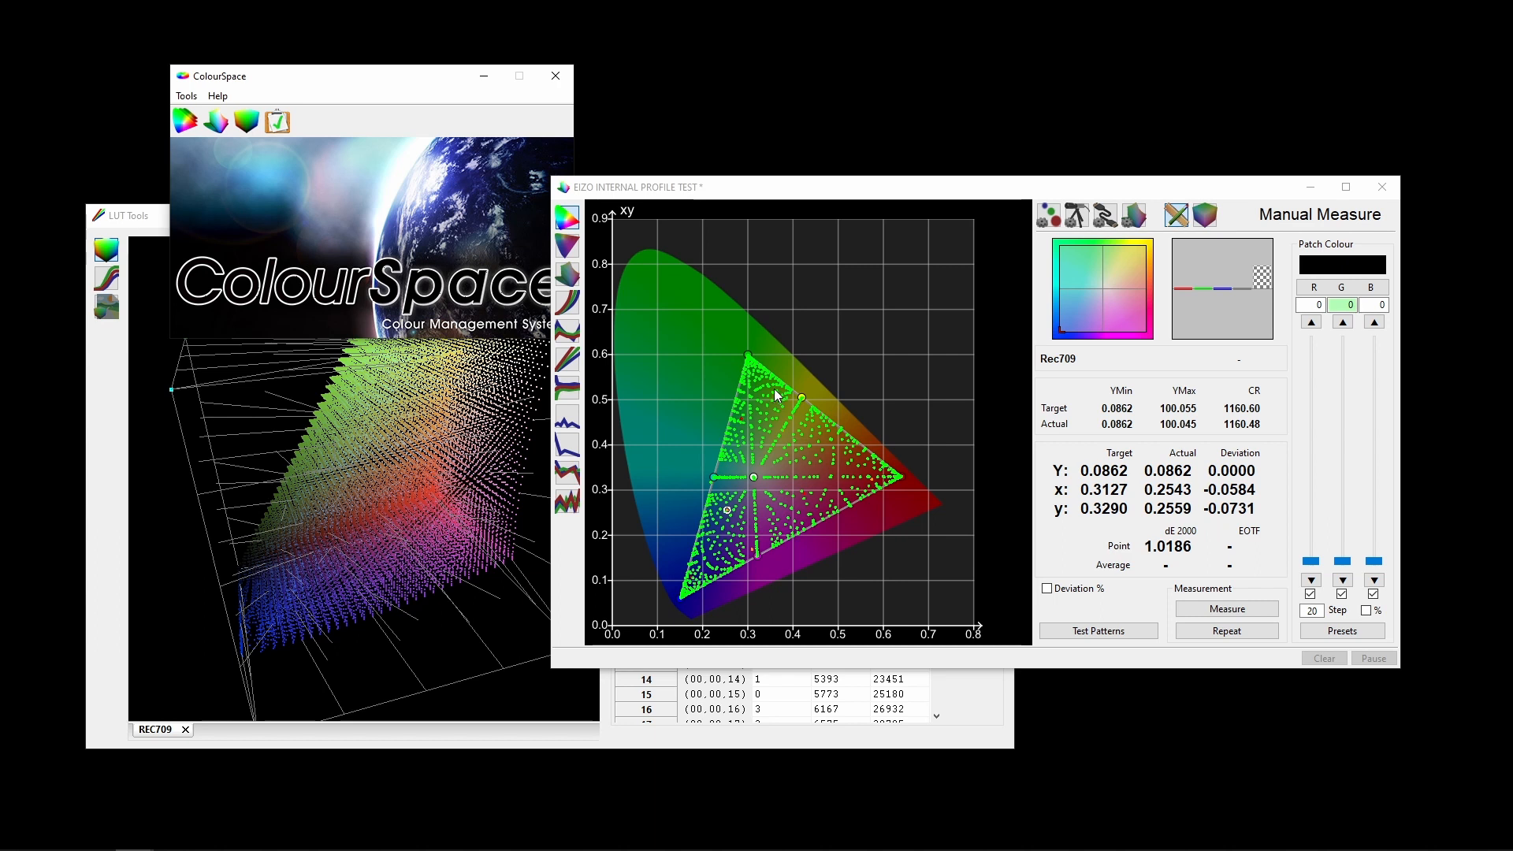
Step: Examine the cube verification results in the RGB Balance and delta-E graphs and from several angles in the 3D graph
click(567, 276)
drag(745, 482, 674, 394)
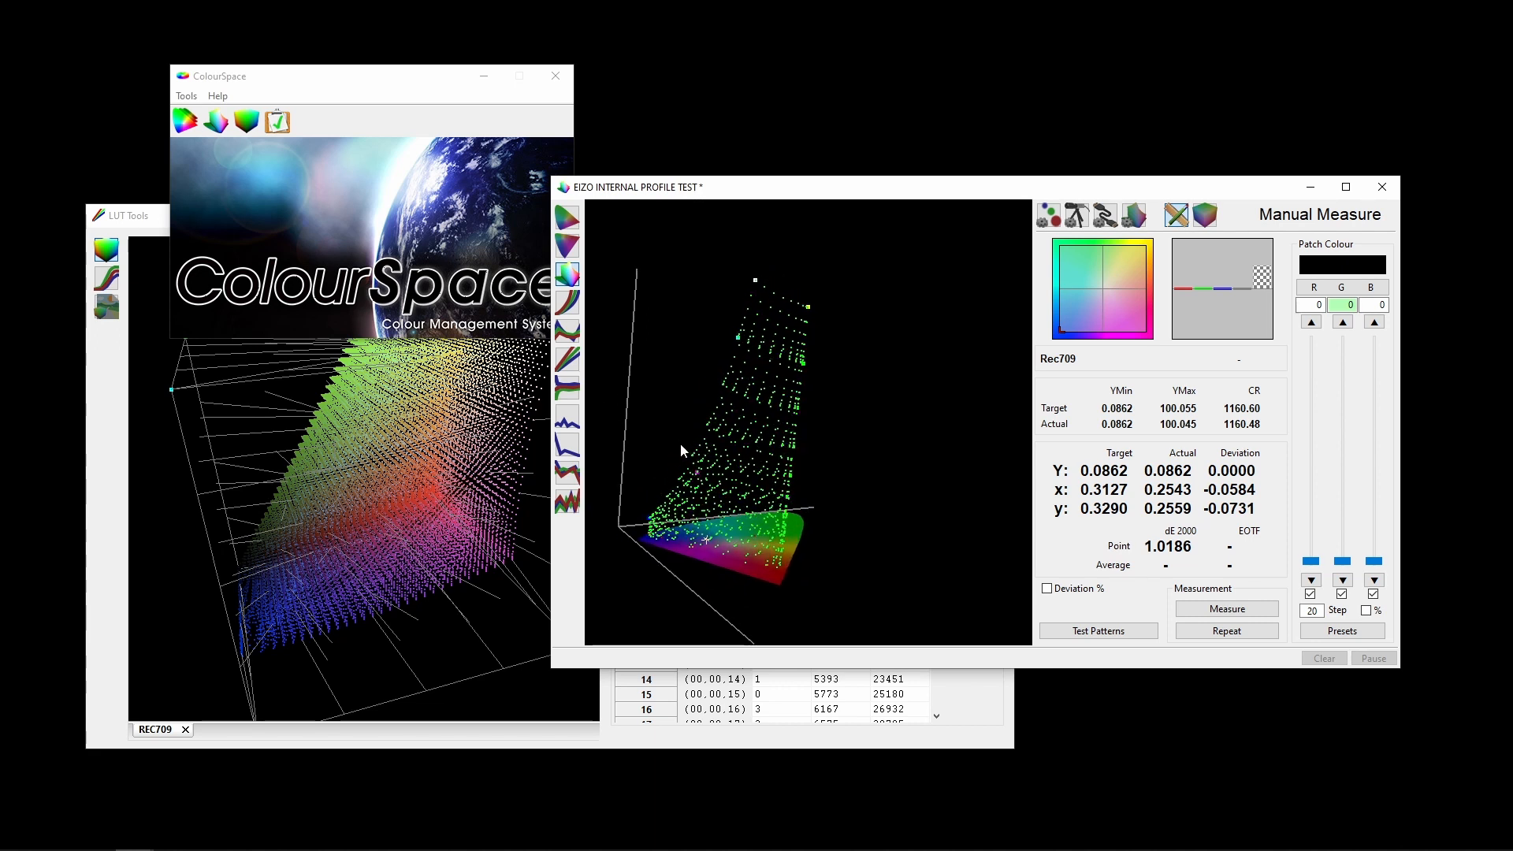
drag(792, 388, 713, 371)
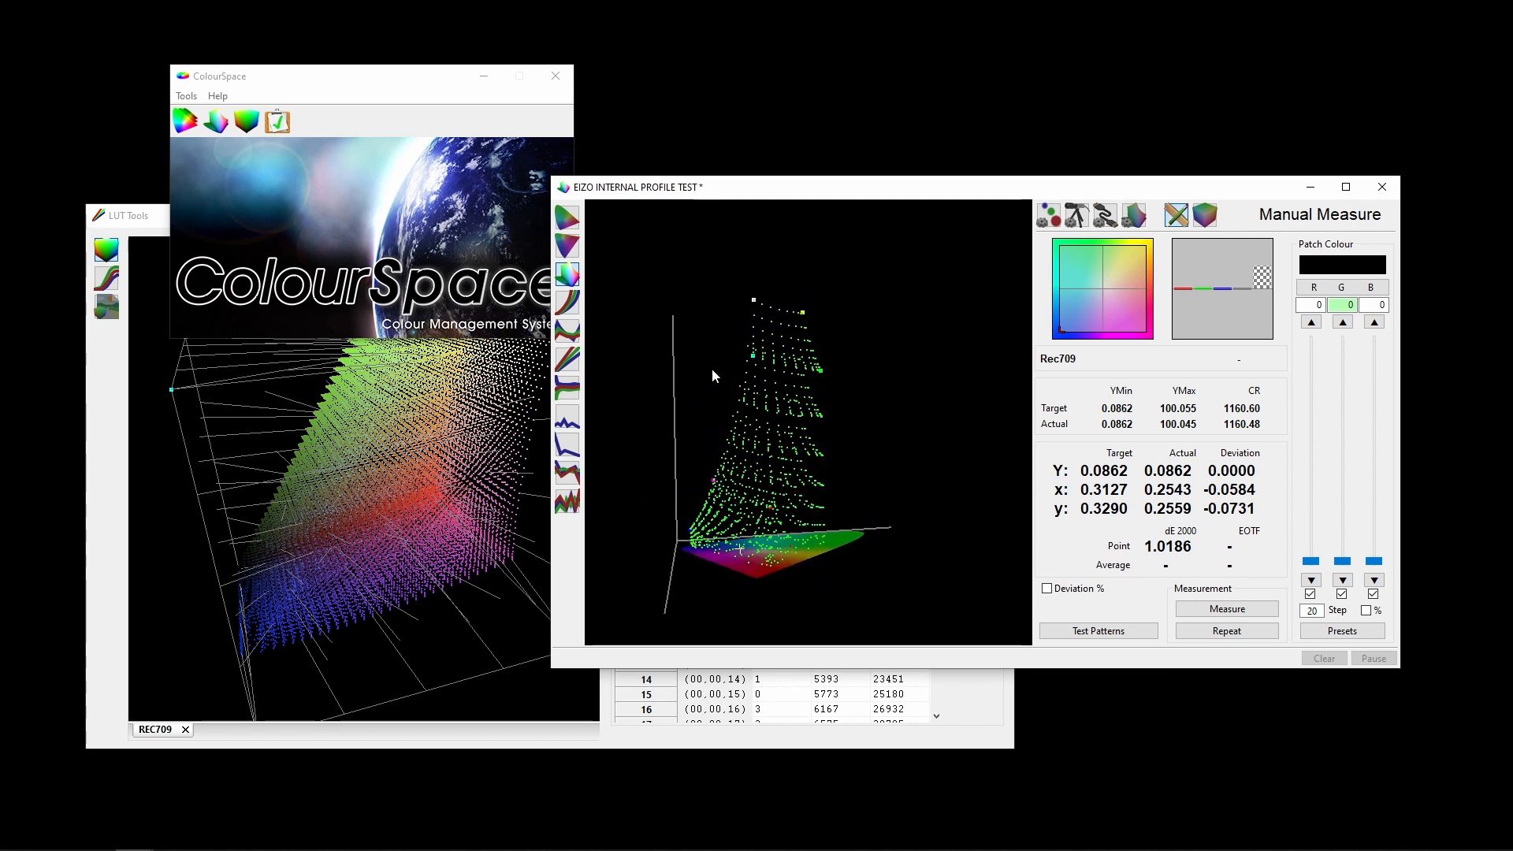
drag(957, 485, 828, 467)
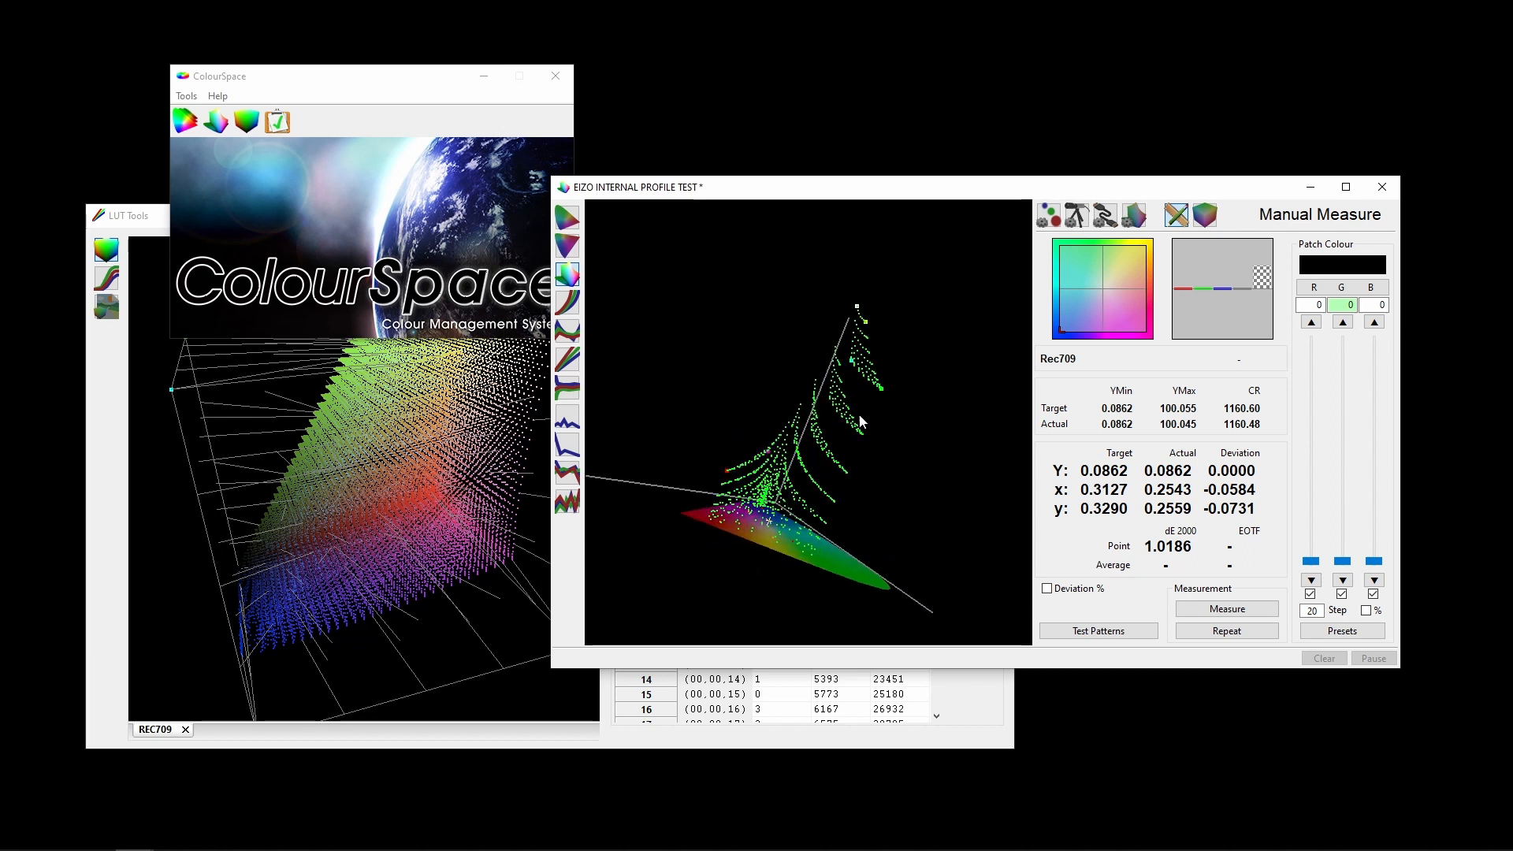
drag(905, 303, 881, 414)
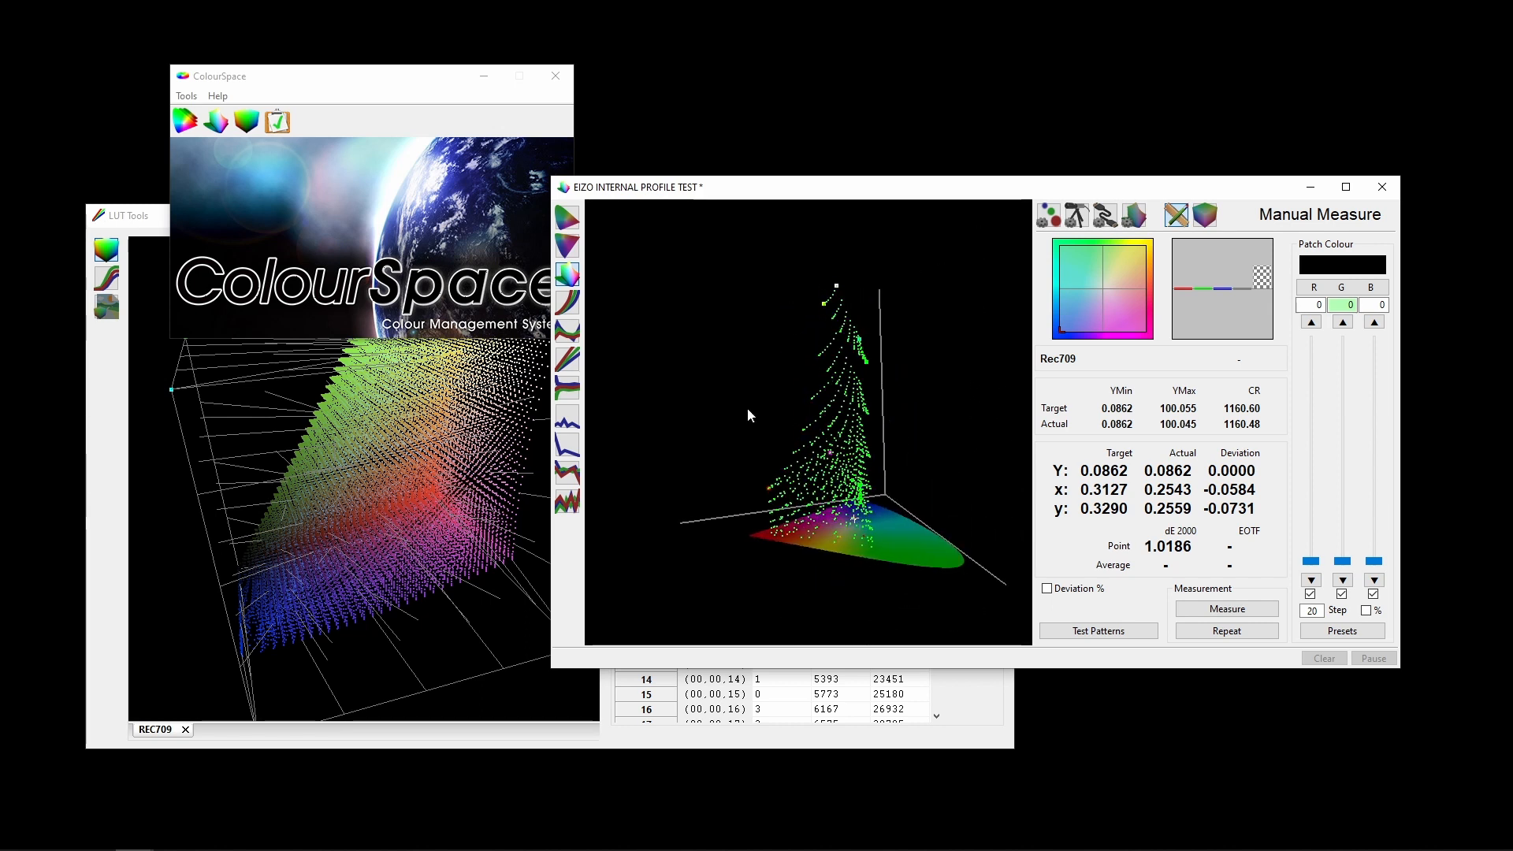
click(568, 388)
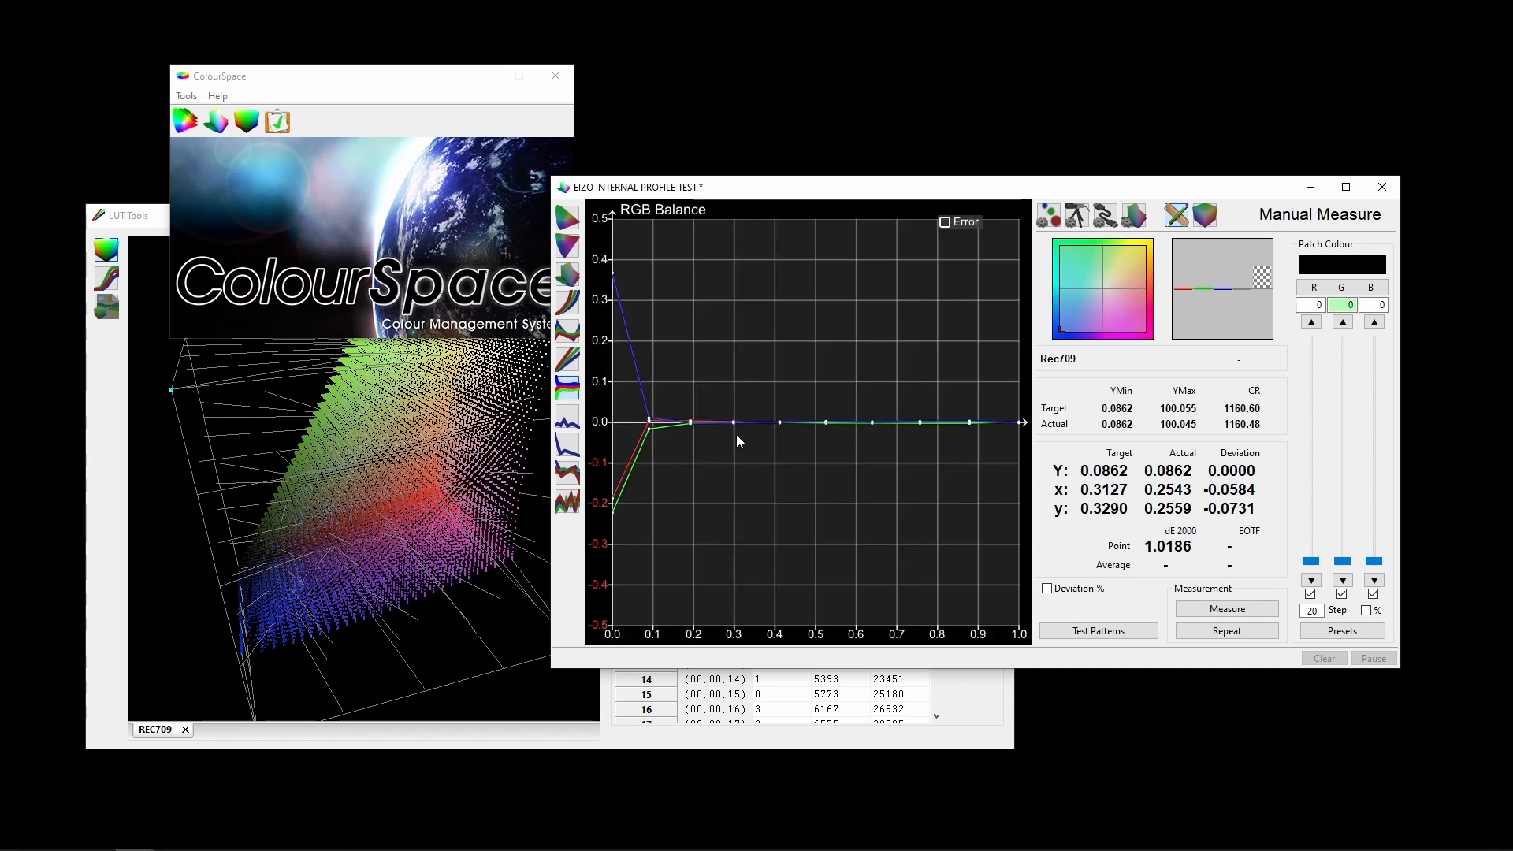
click(568, 418)
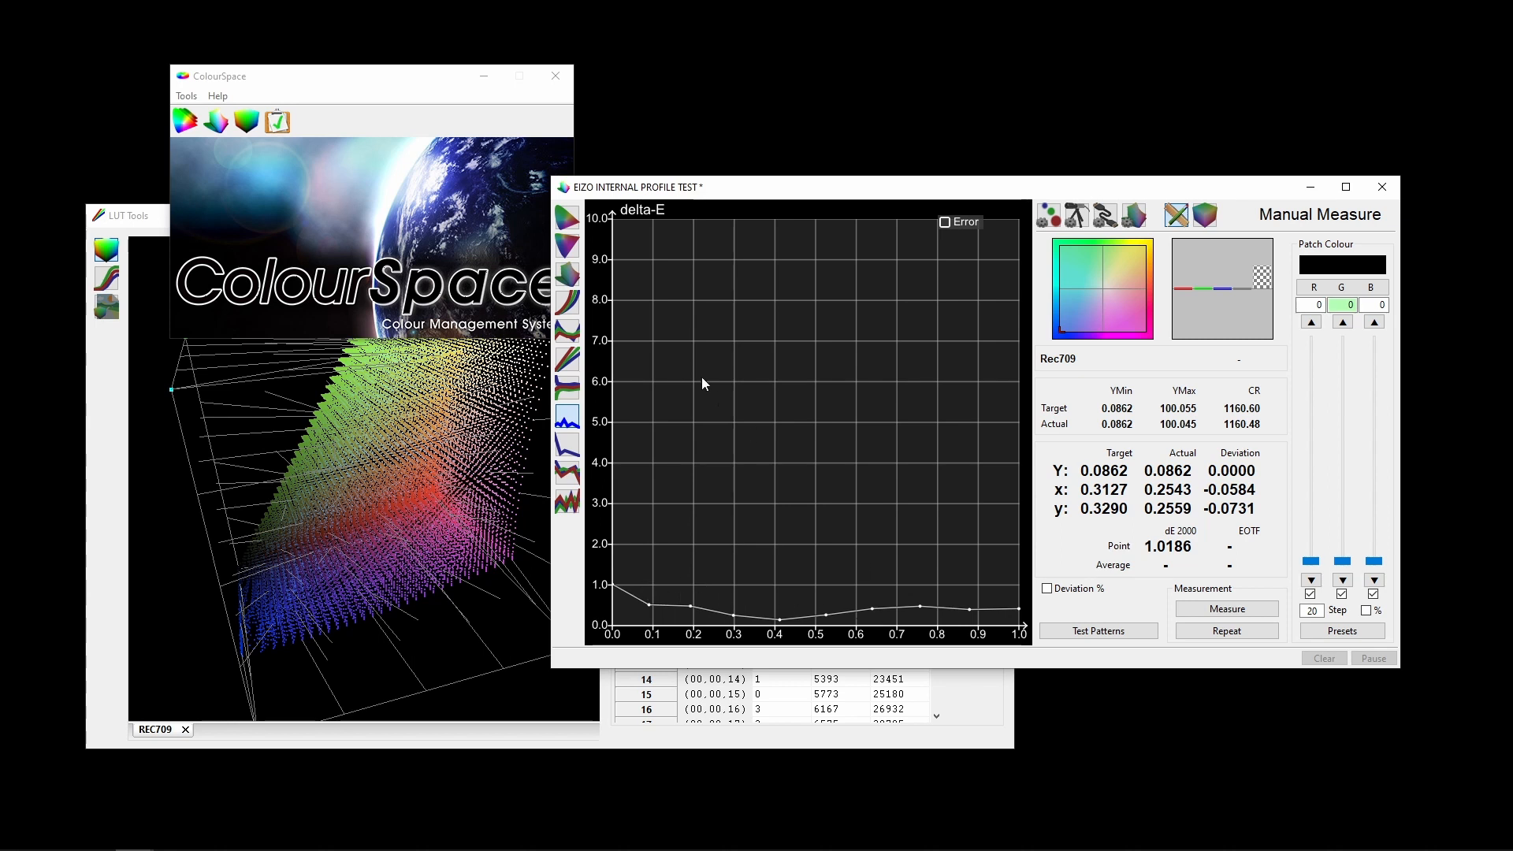
click(570, 276)
drag(767, 468, 812, 438)
drag(675, 421, 884, 387)
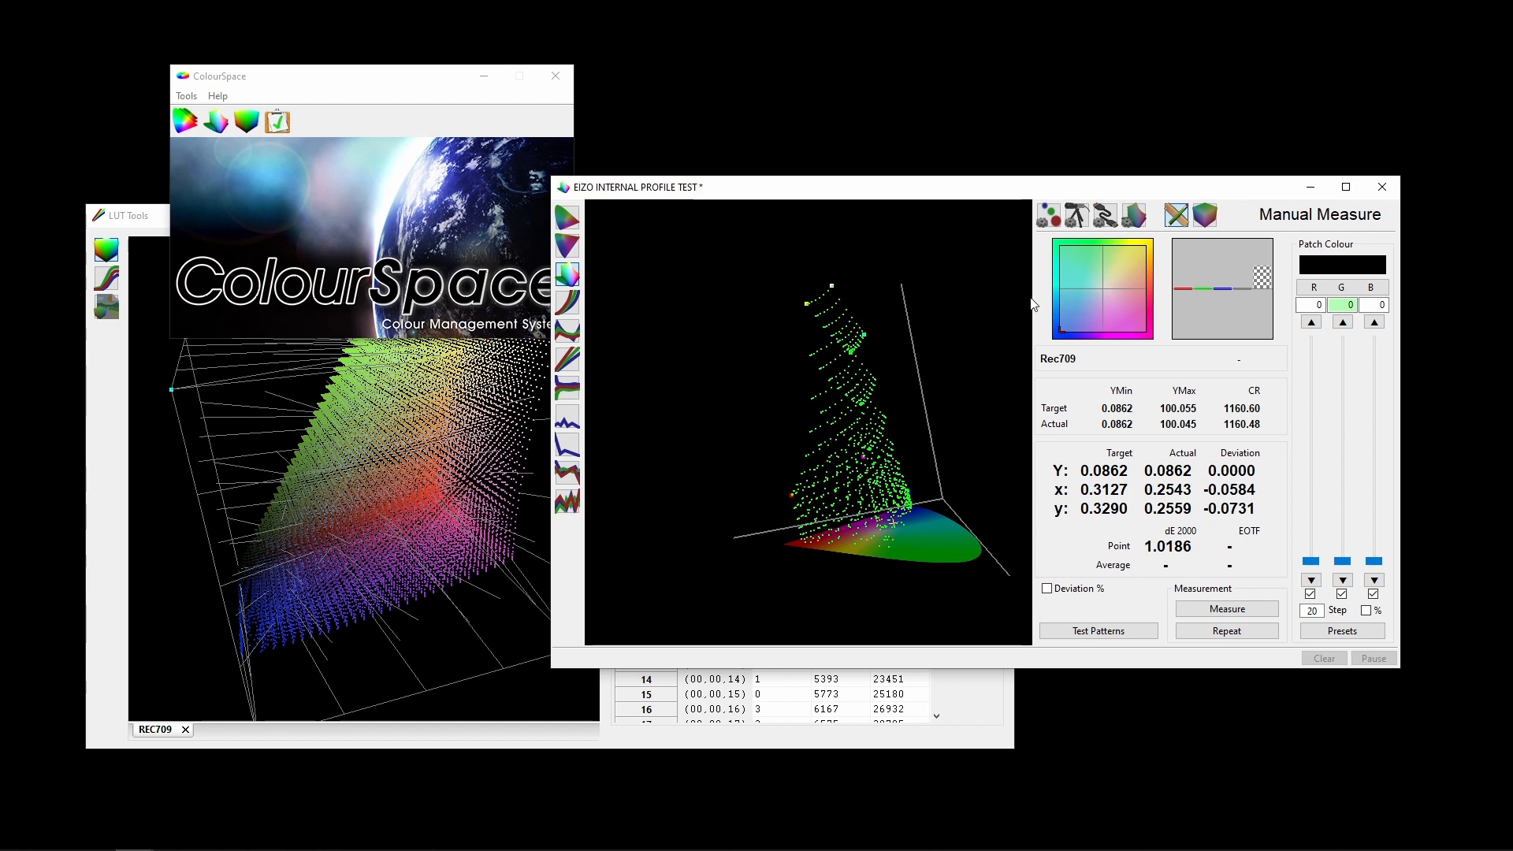
Step: Review the available display characterisation modes, keeping Cube selected
click(1208, 216)
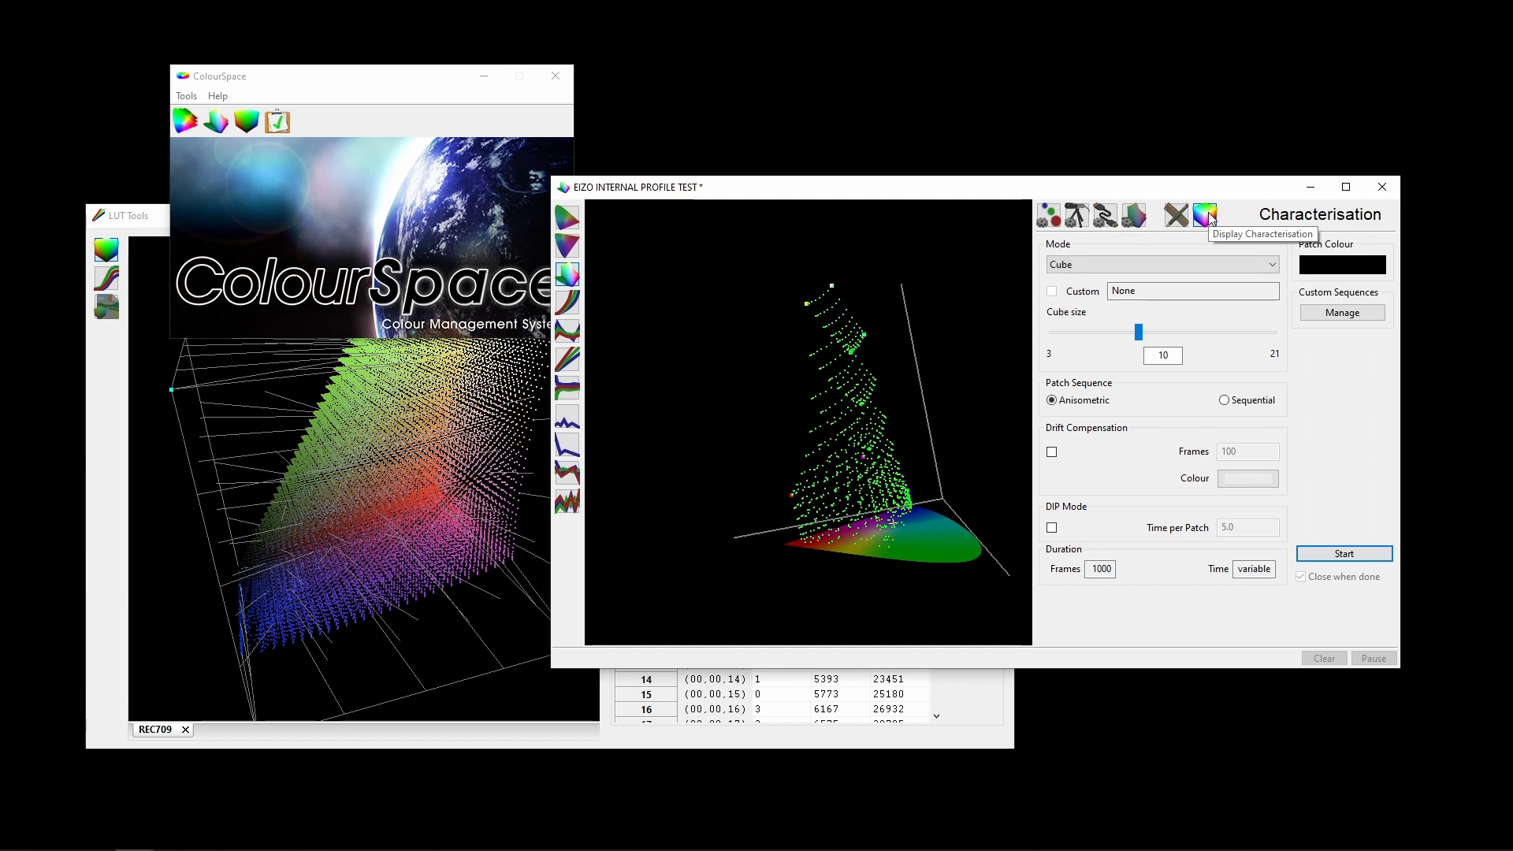
click(1133, 268)
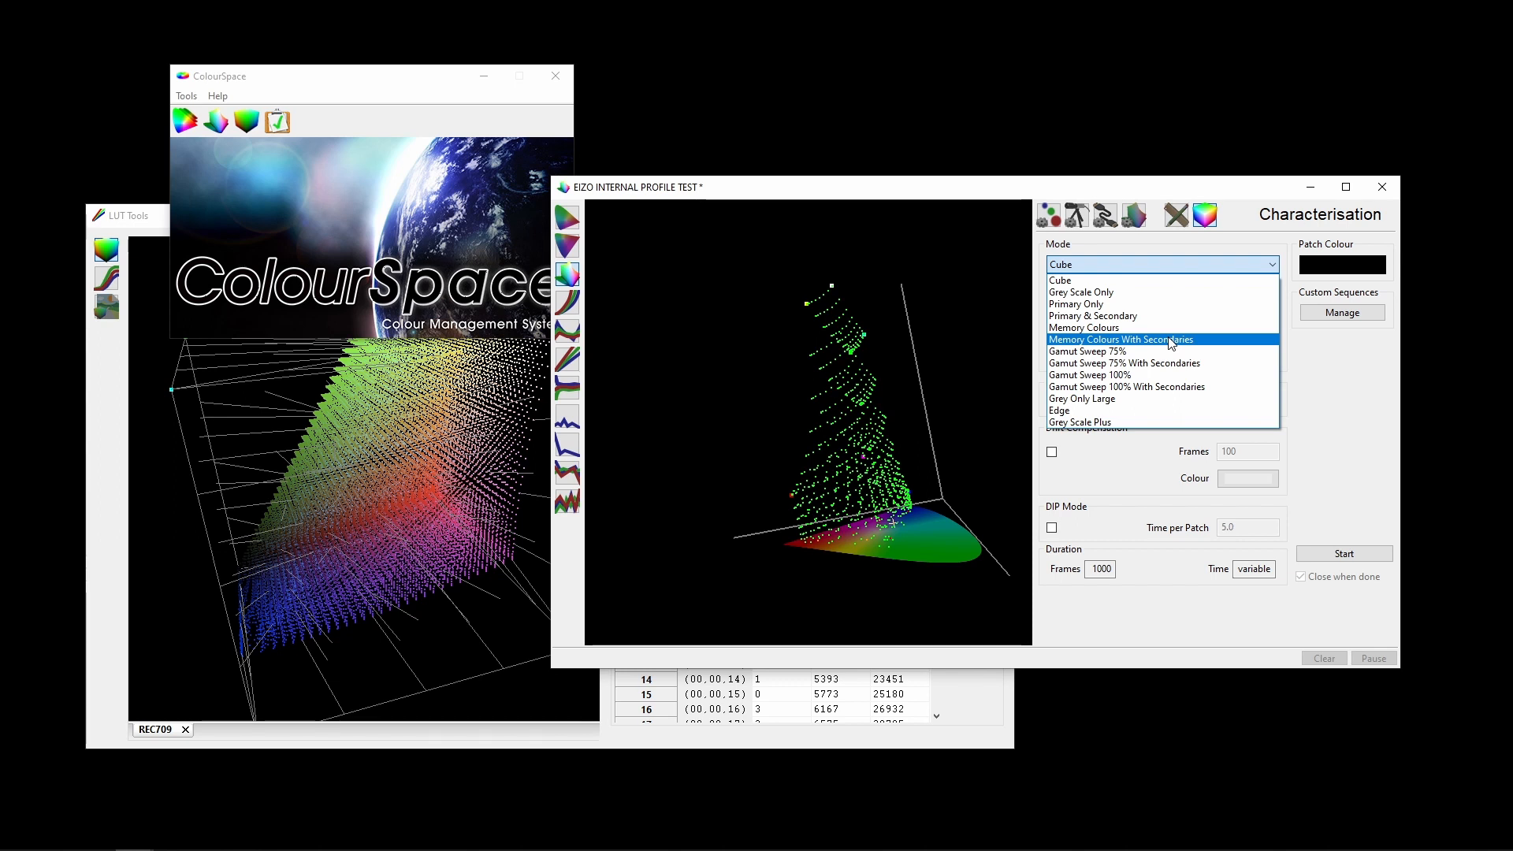
click(962, 300)
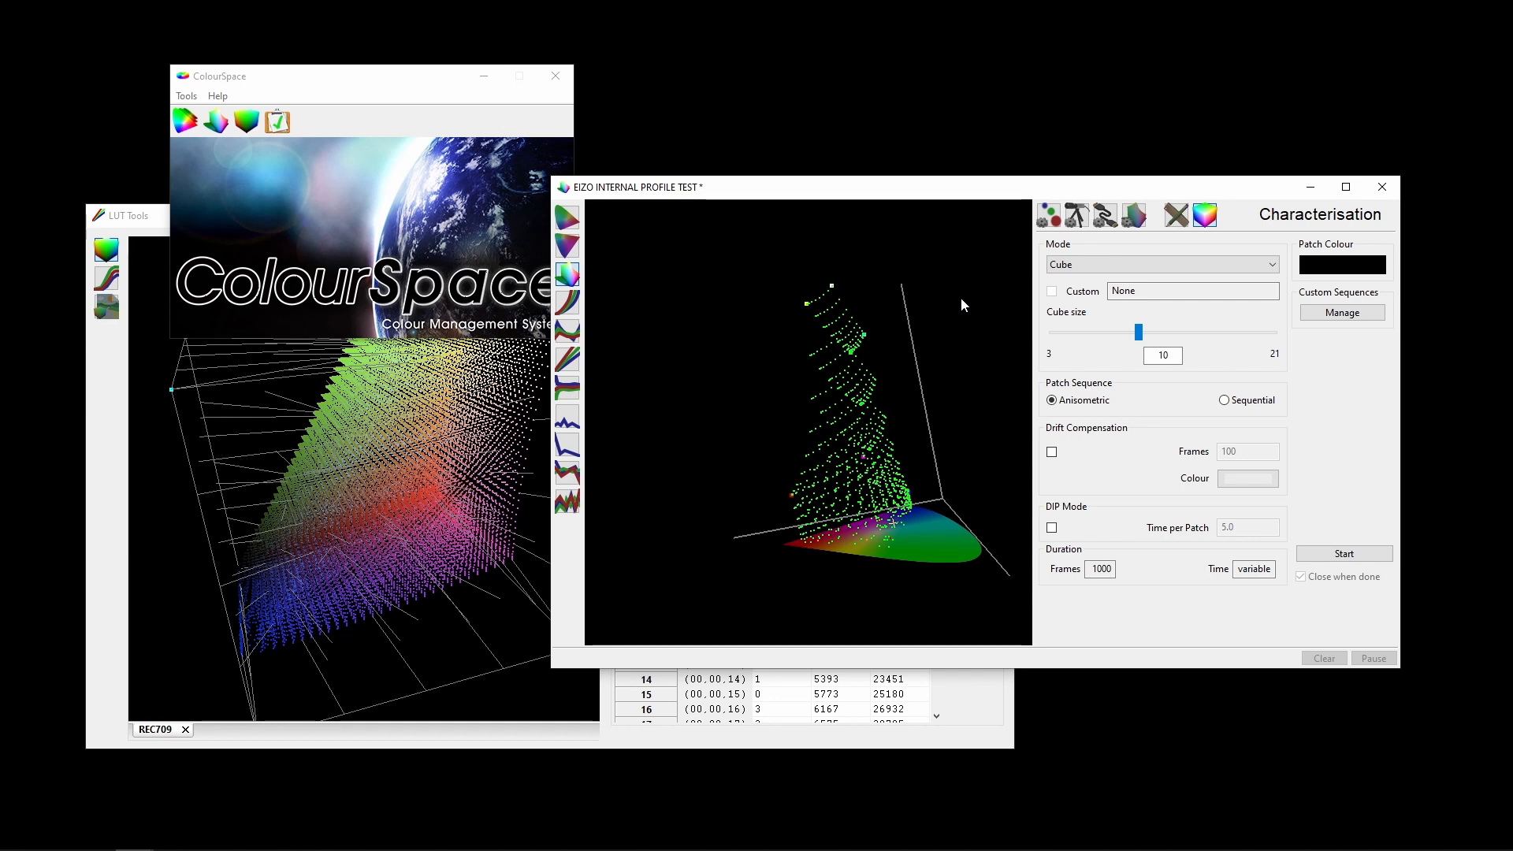
Step: Save the verification profile to the library as "EIZO INTERNAL PROFILE TEST_VERIFY"
click(1135, 219)
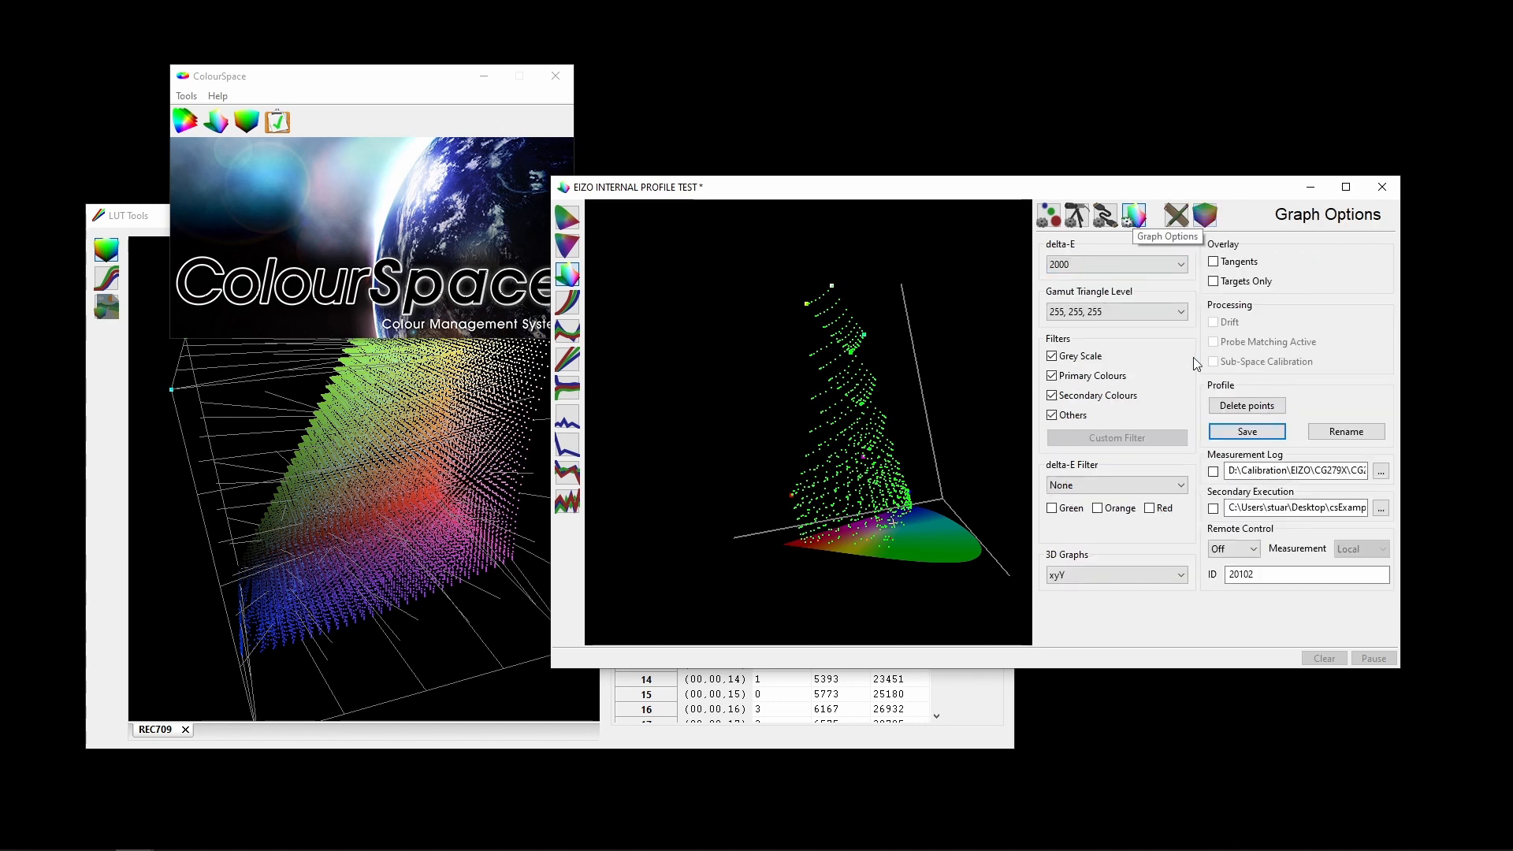
click(1248, 433)
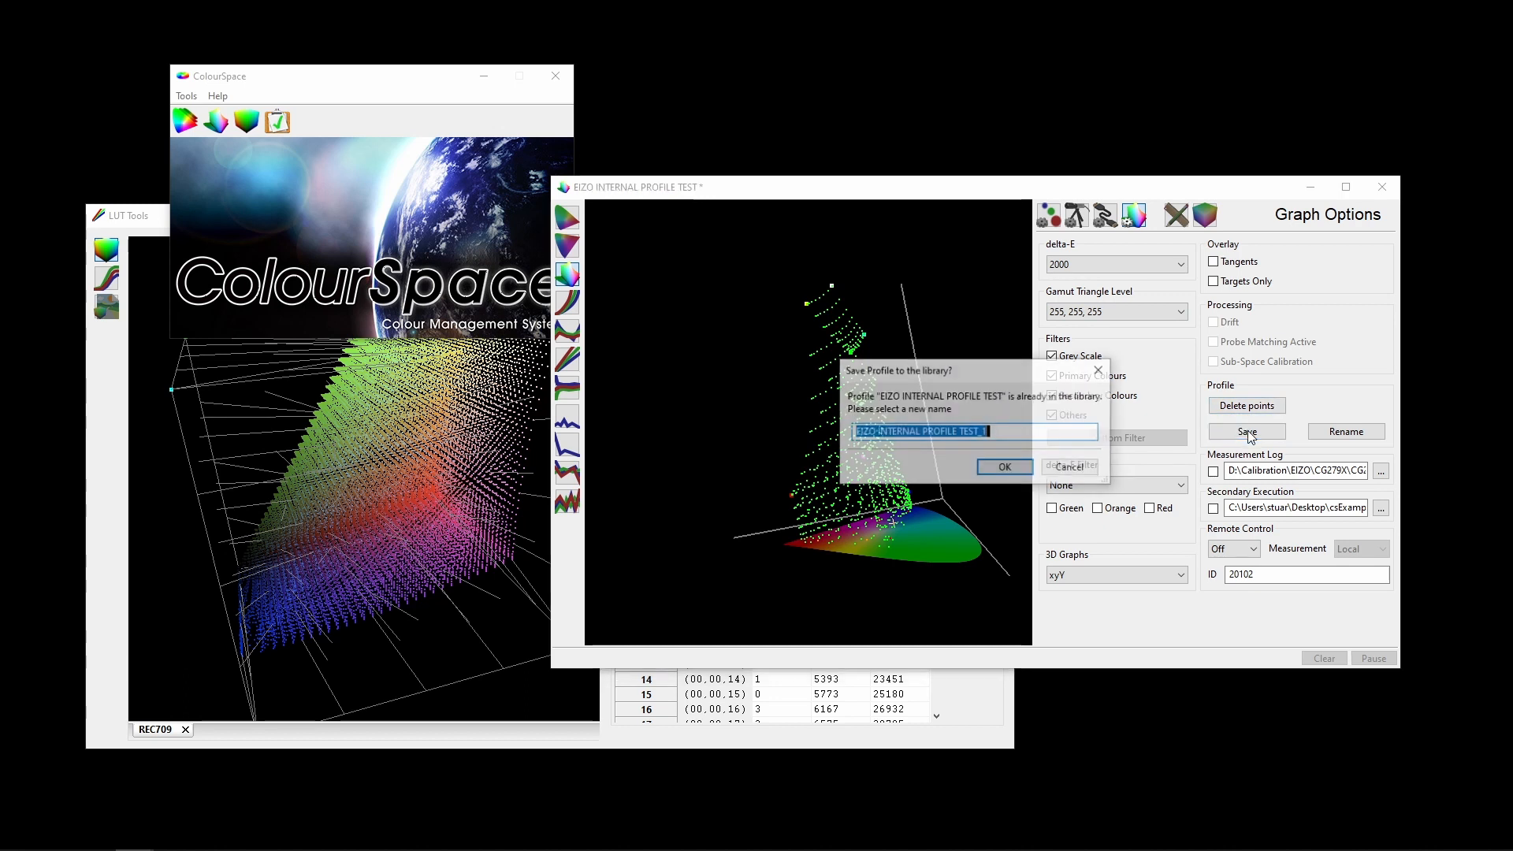
click(1006, 437)
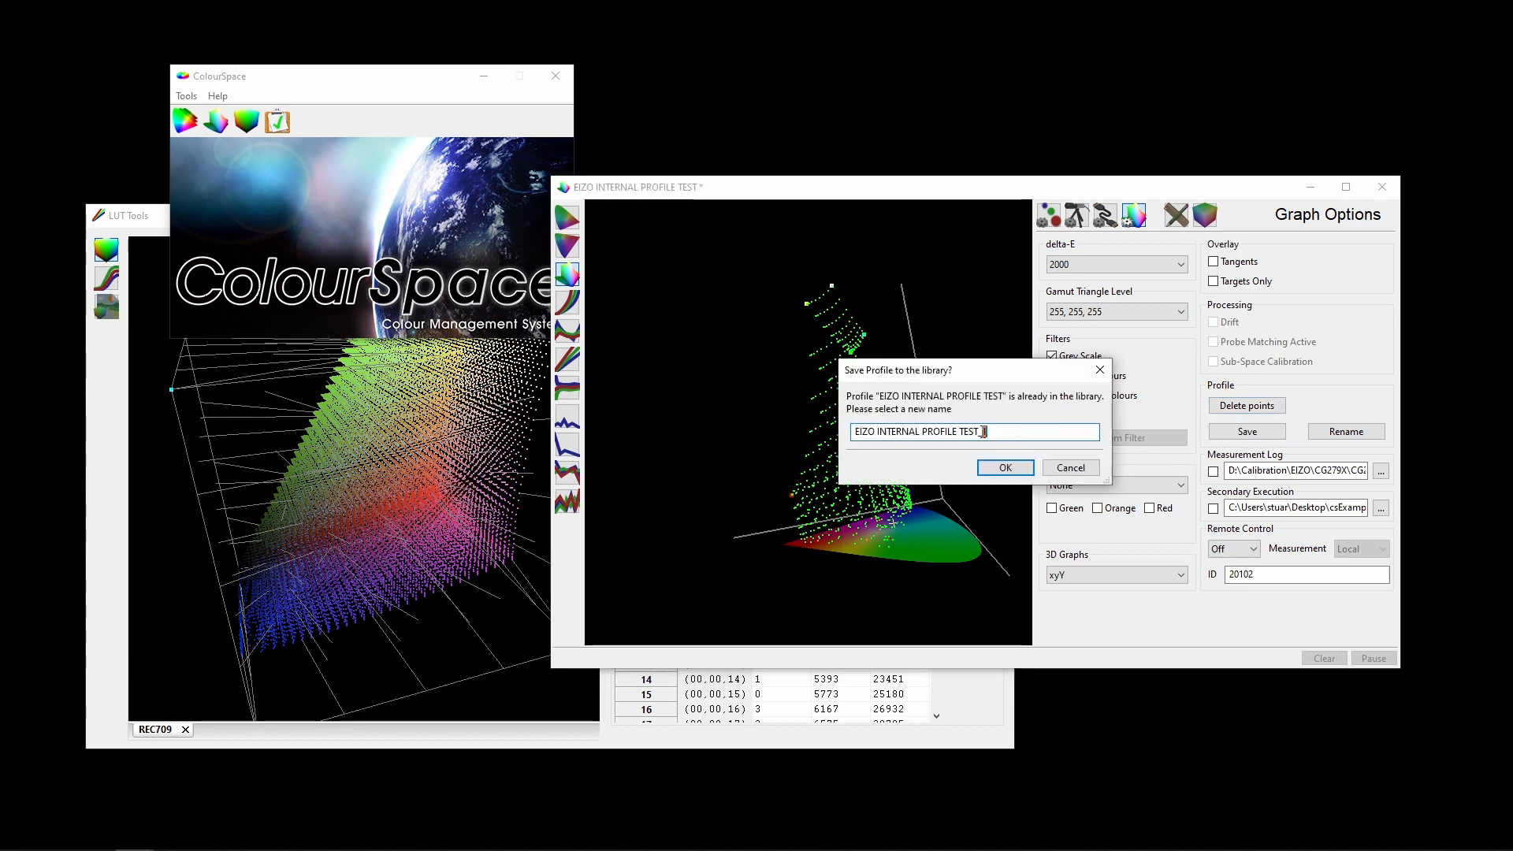
drag(982, 432, 985, 432)
text(VERIFY)
click(1005, 467)
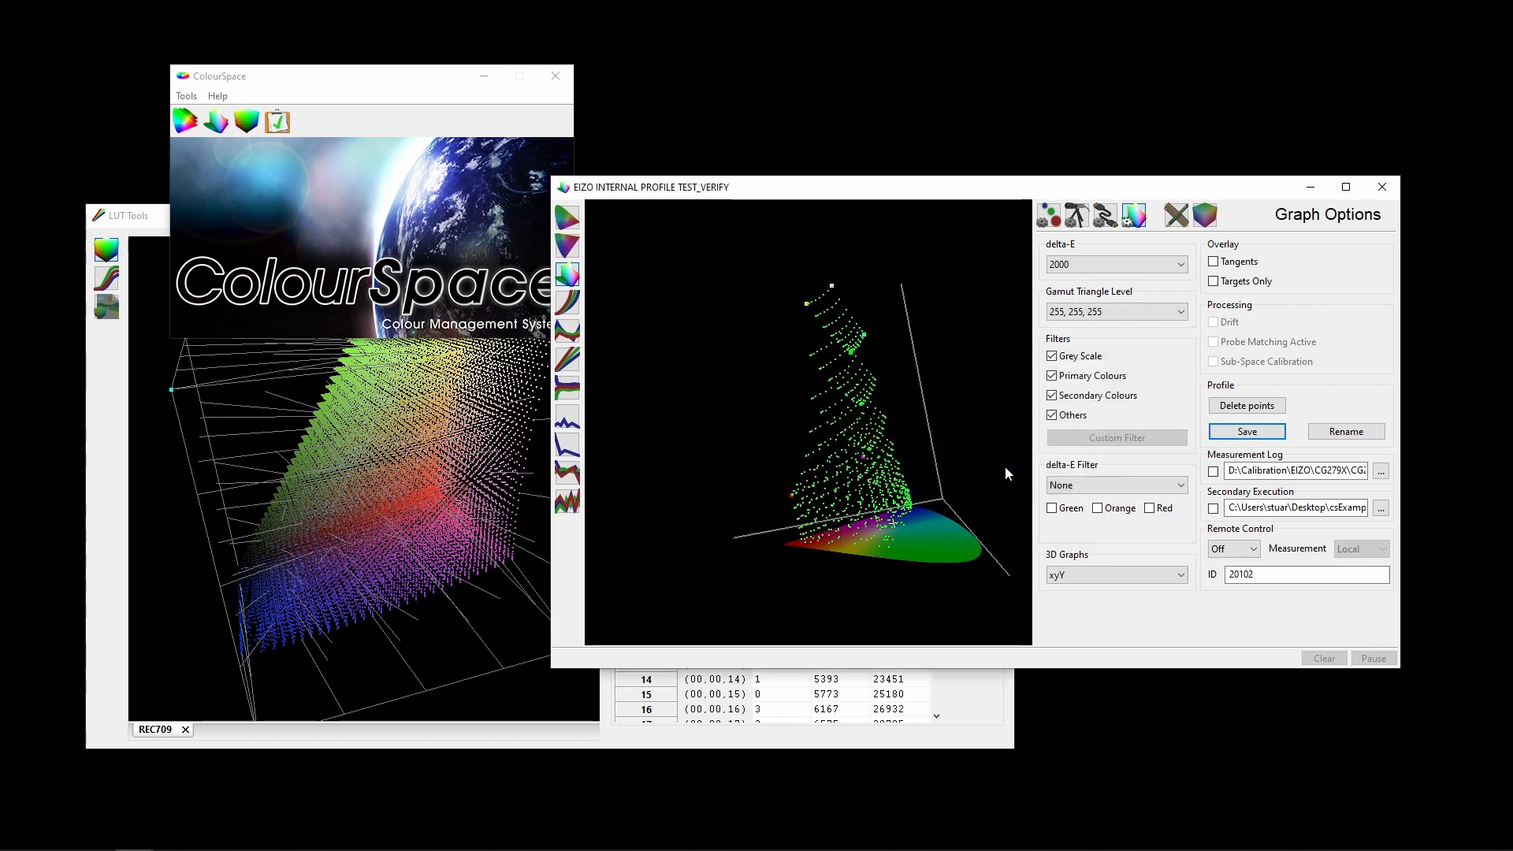